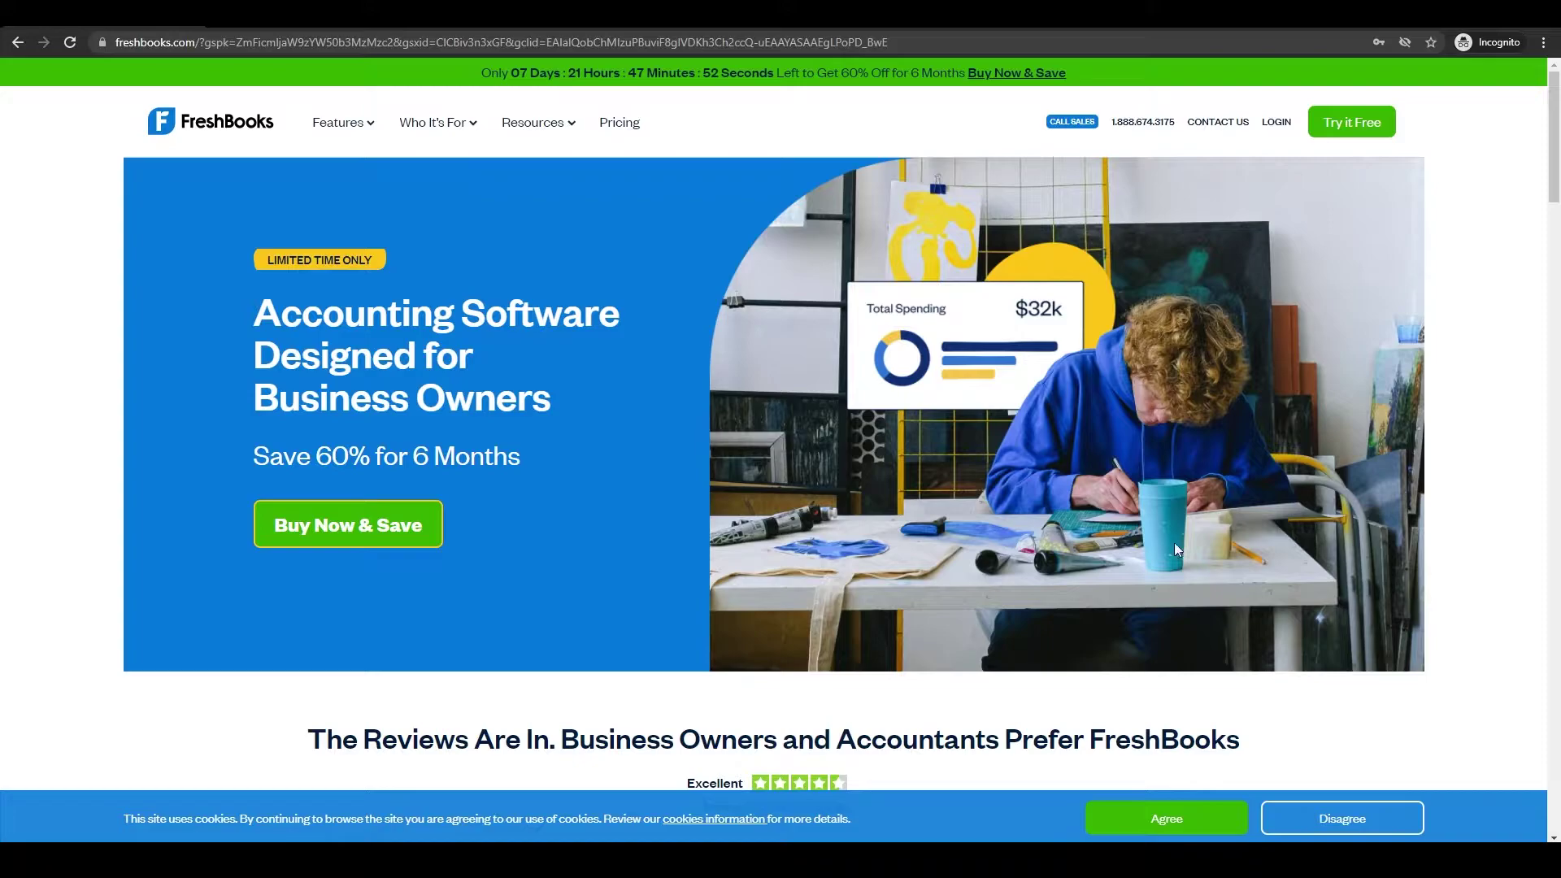
# - Browse the FreshBooks homepage and begin the free-trial signup
pyautogui.scroll(-1, 1176, 550)
pyautogui.scroll(1, 567, 269)
pyautogui.scroll(-3, 672, 636)
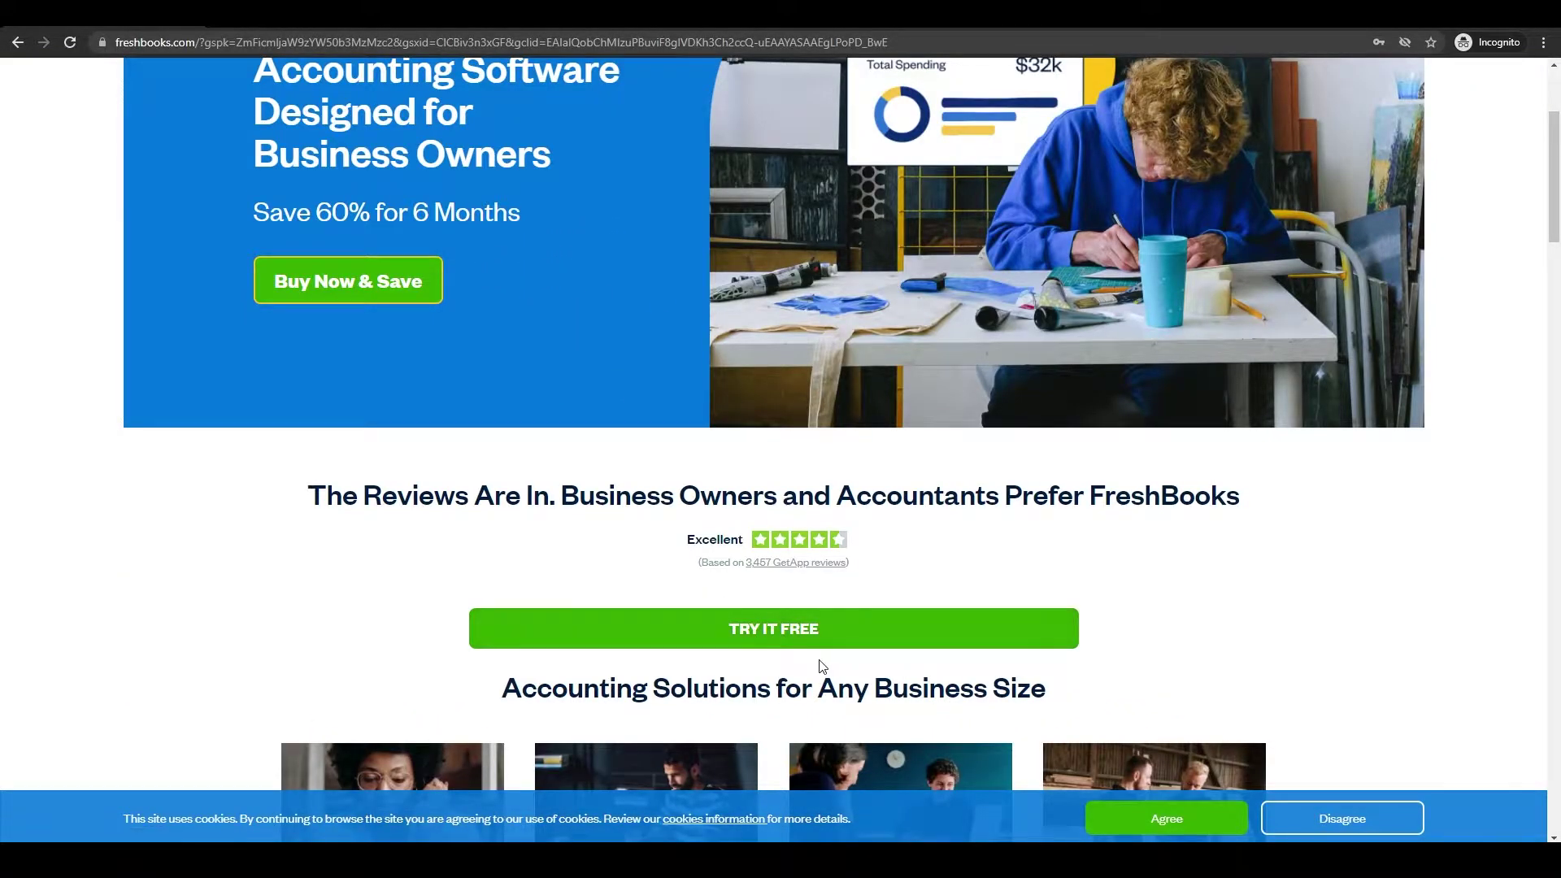
pyautogui.scroll(3, 812, 670)
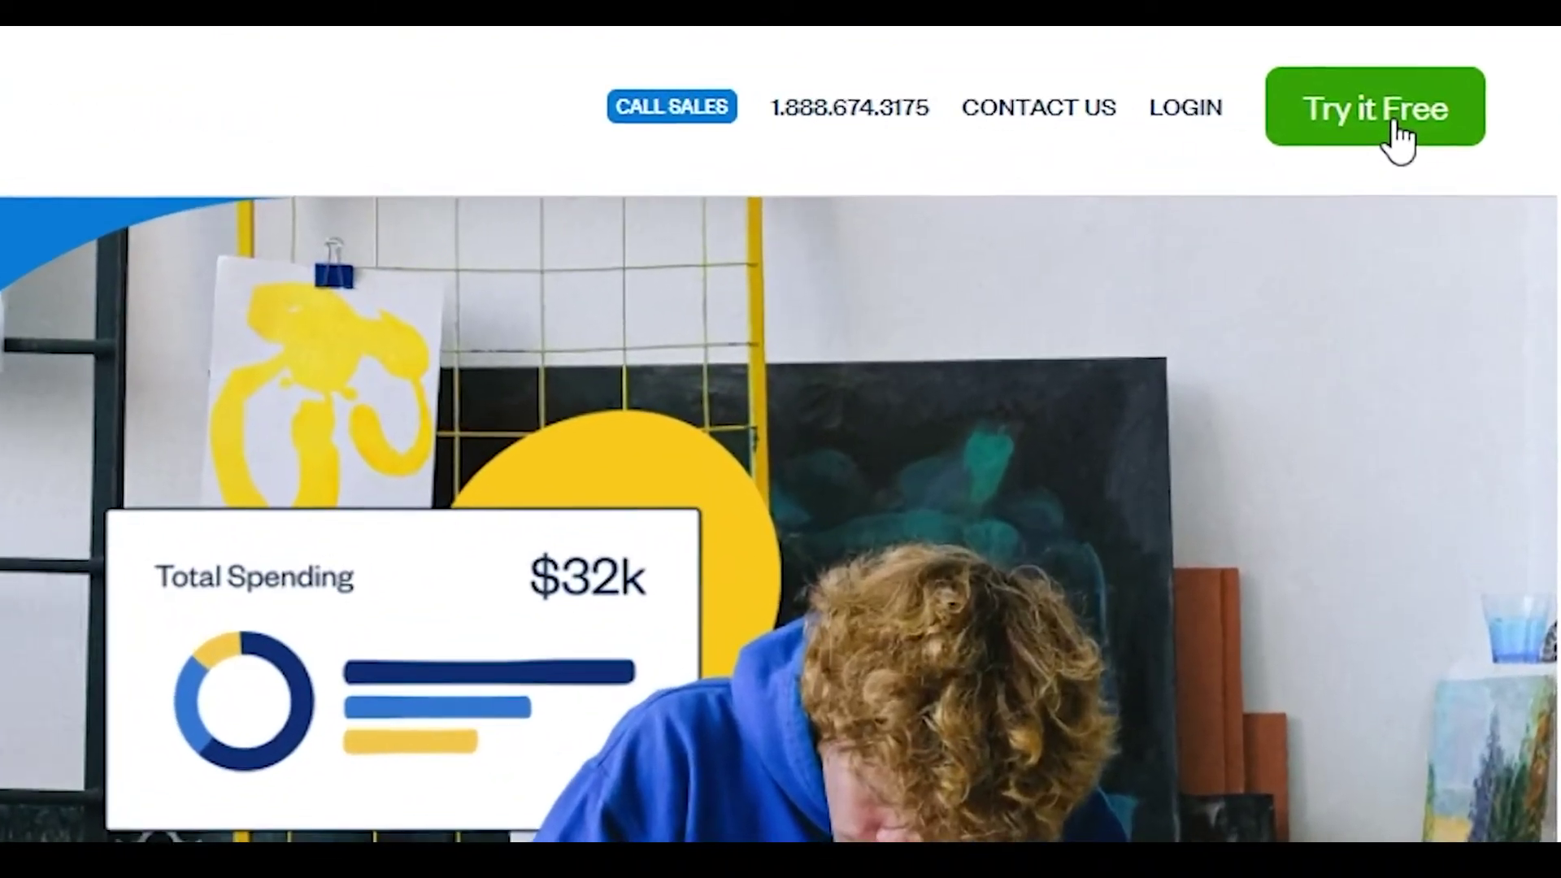
pyautogui.scroll(-10, 721, 742)
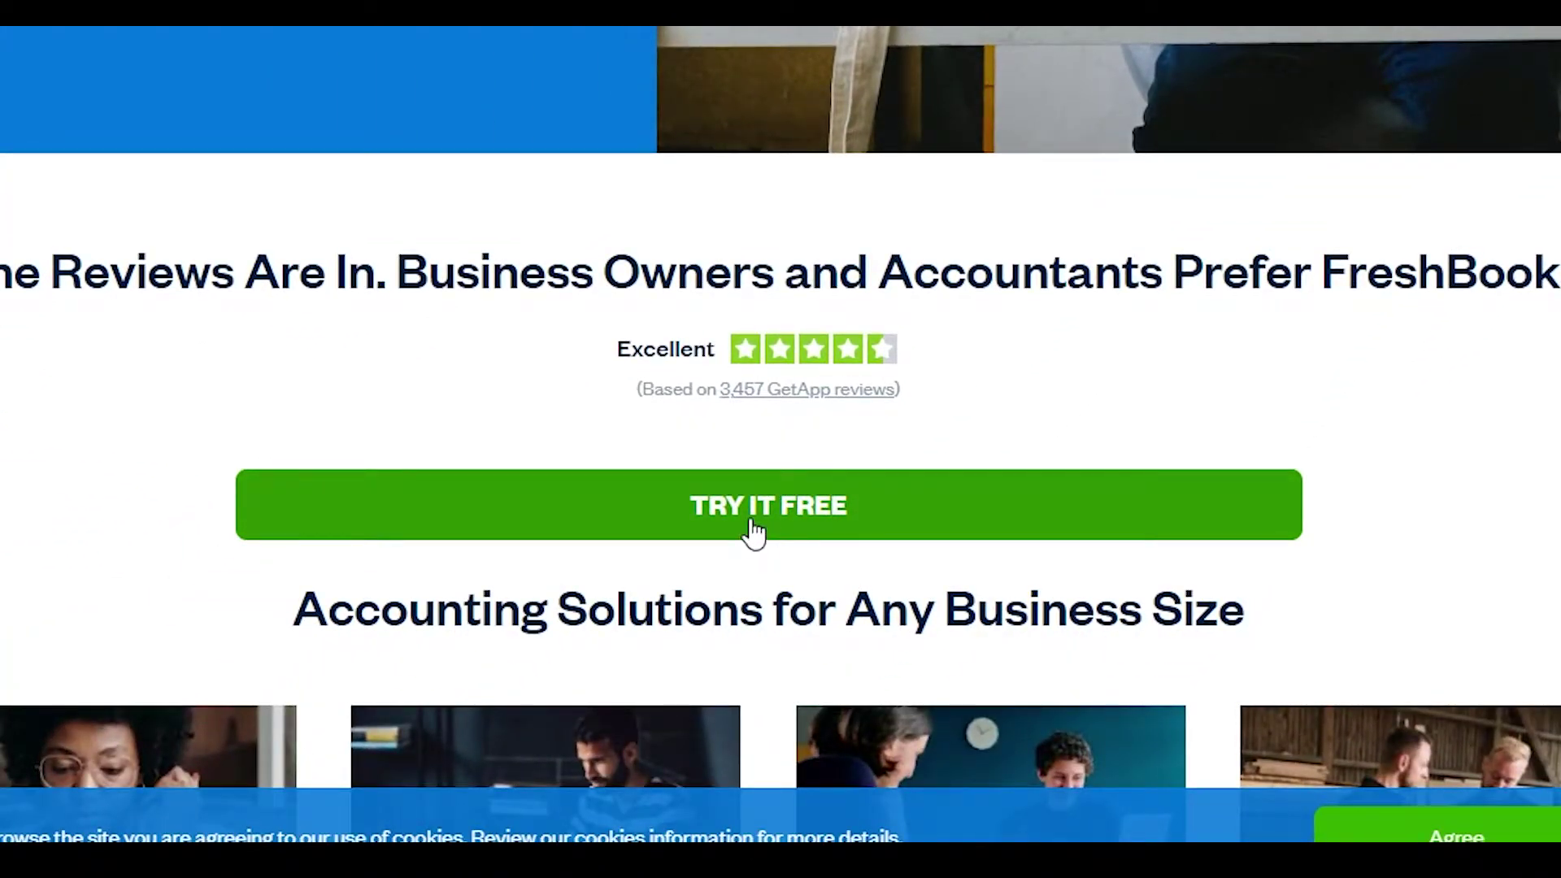
pyautogui.click(755, 532)
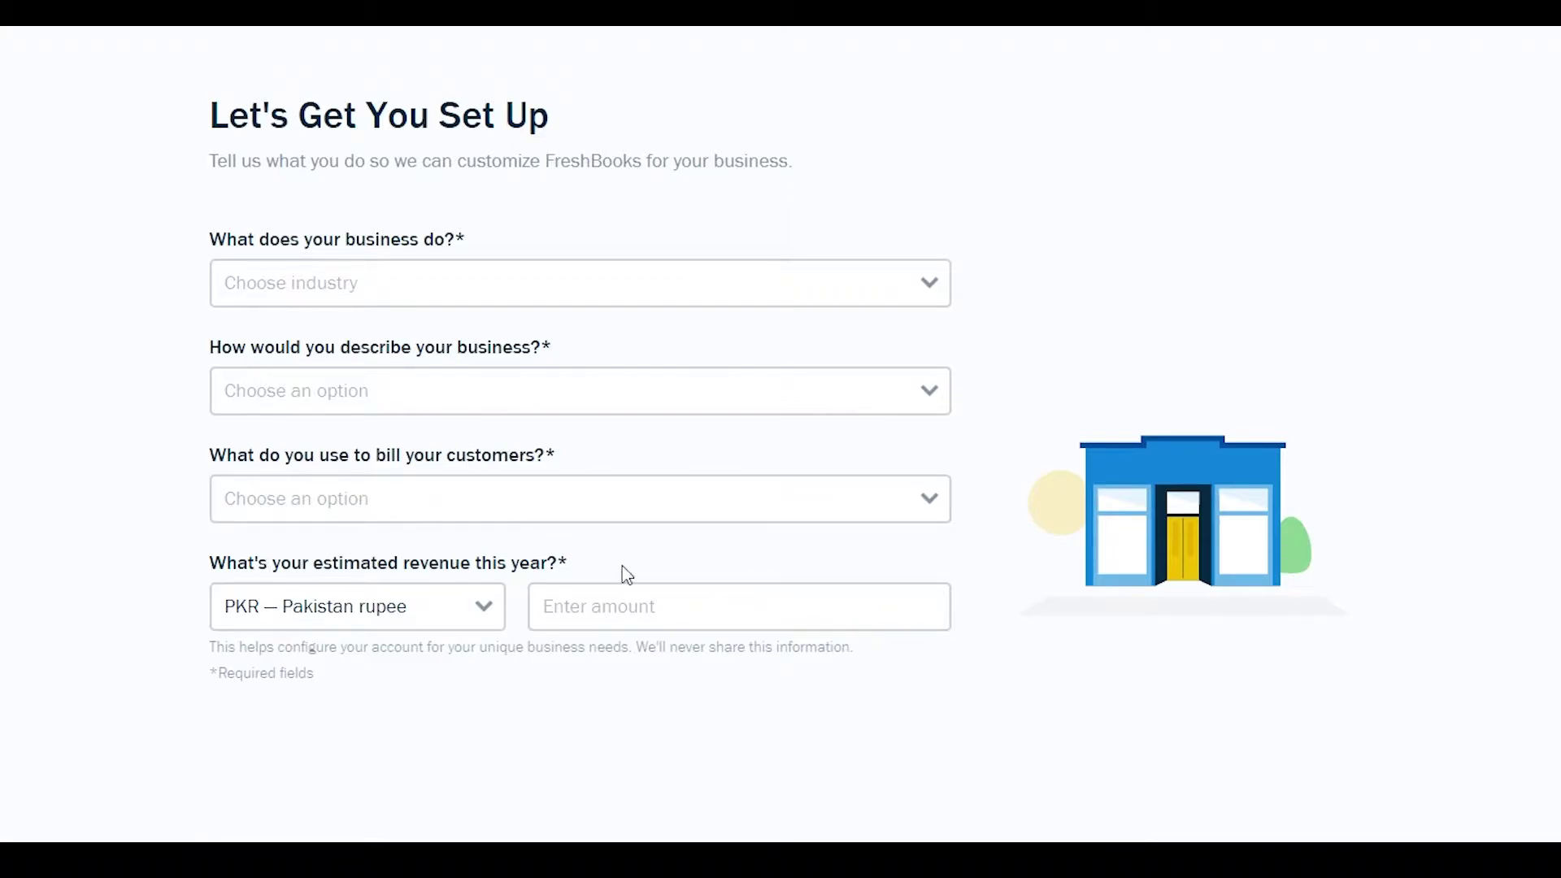
# - Set the industry to Marketing, Communications & Media and the business type to new full-time business
pyautogui.click(335, 291)
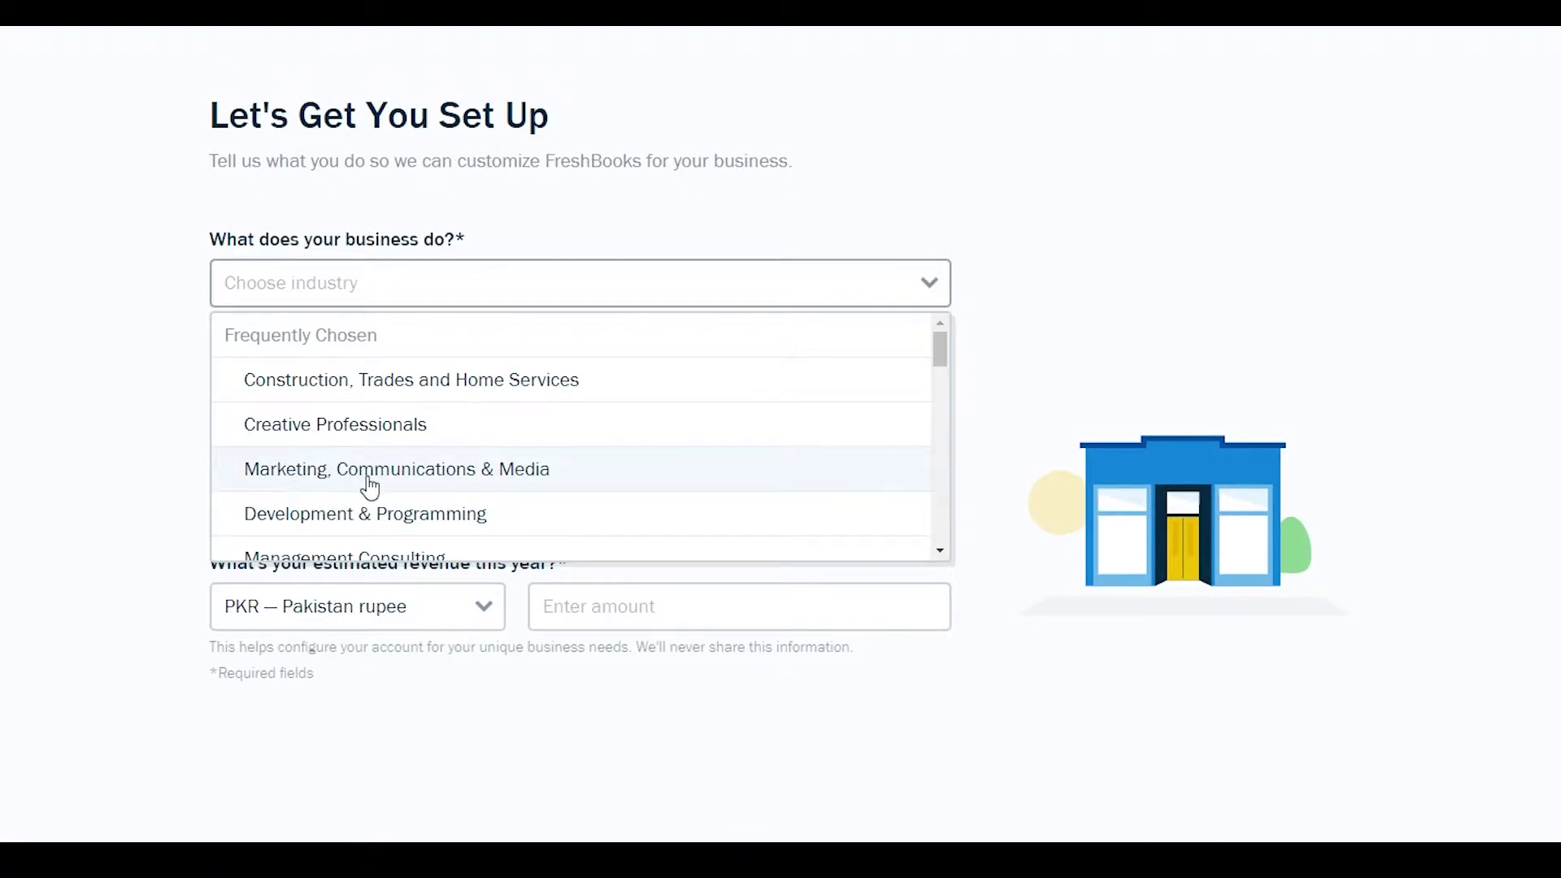
pyautogui.click(515, 481)
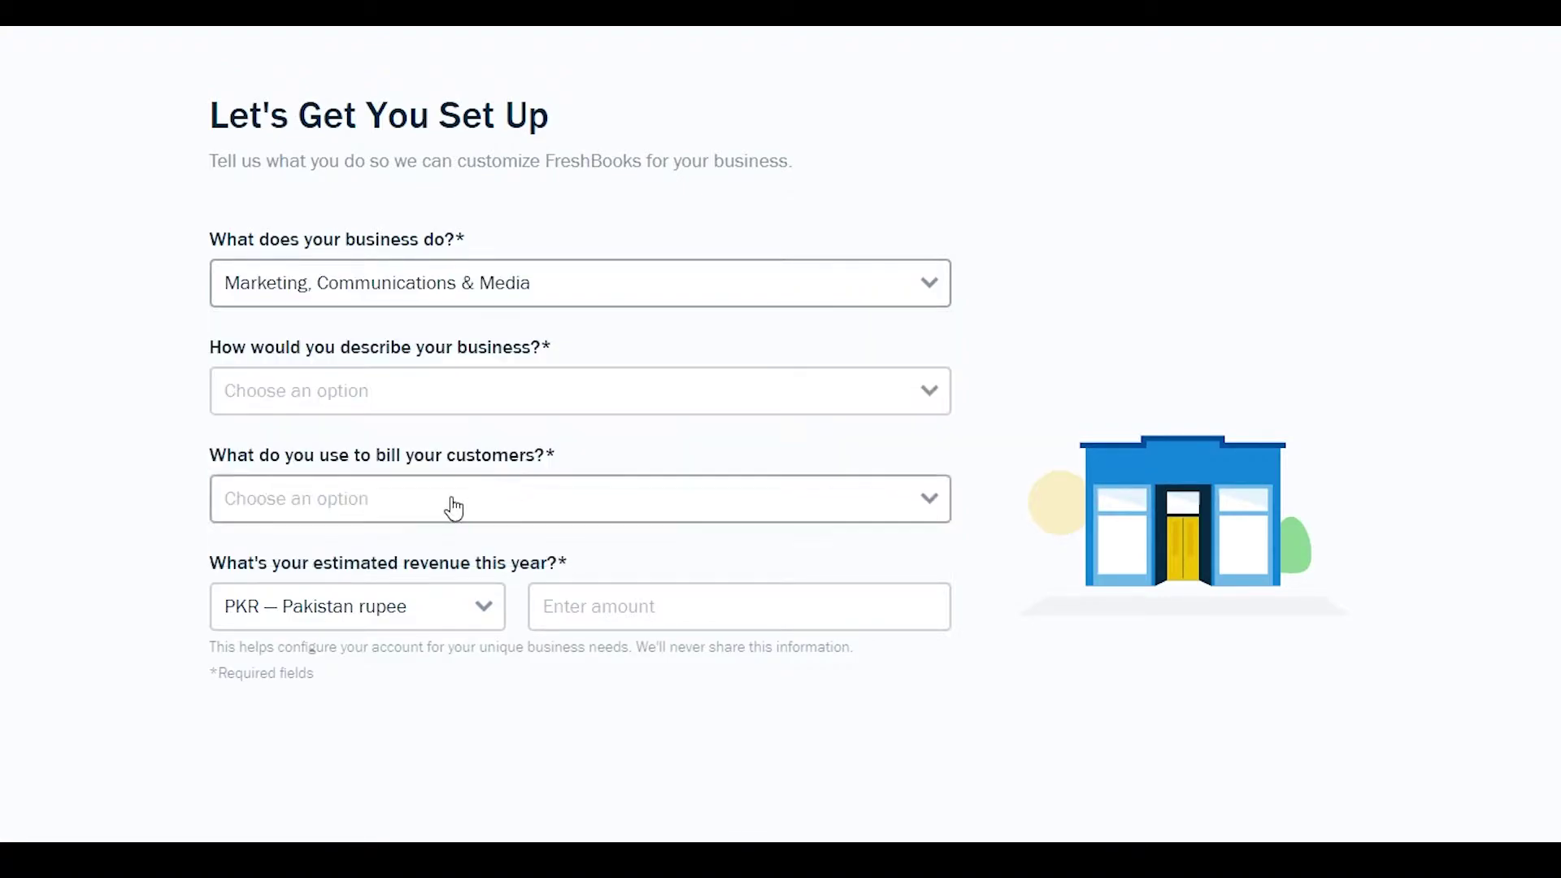
pyautogui.click(303, 406)
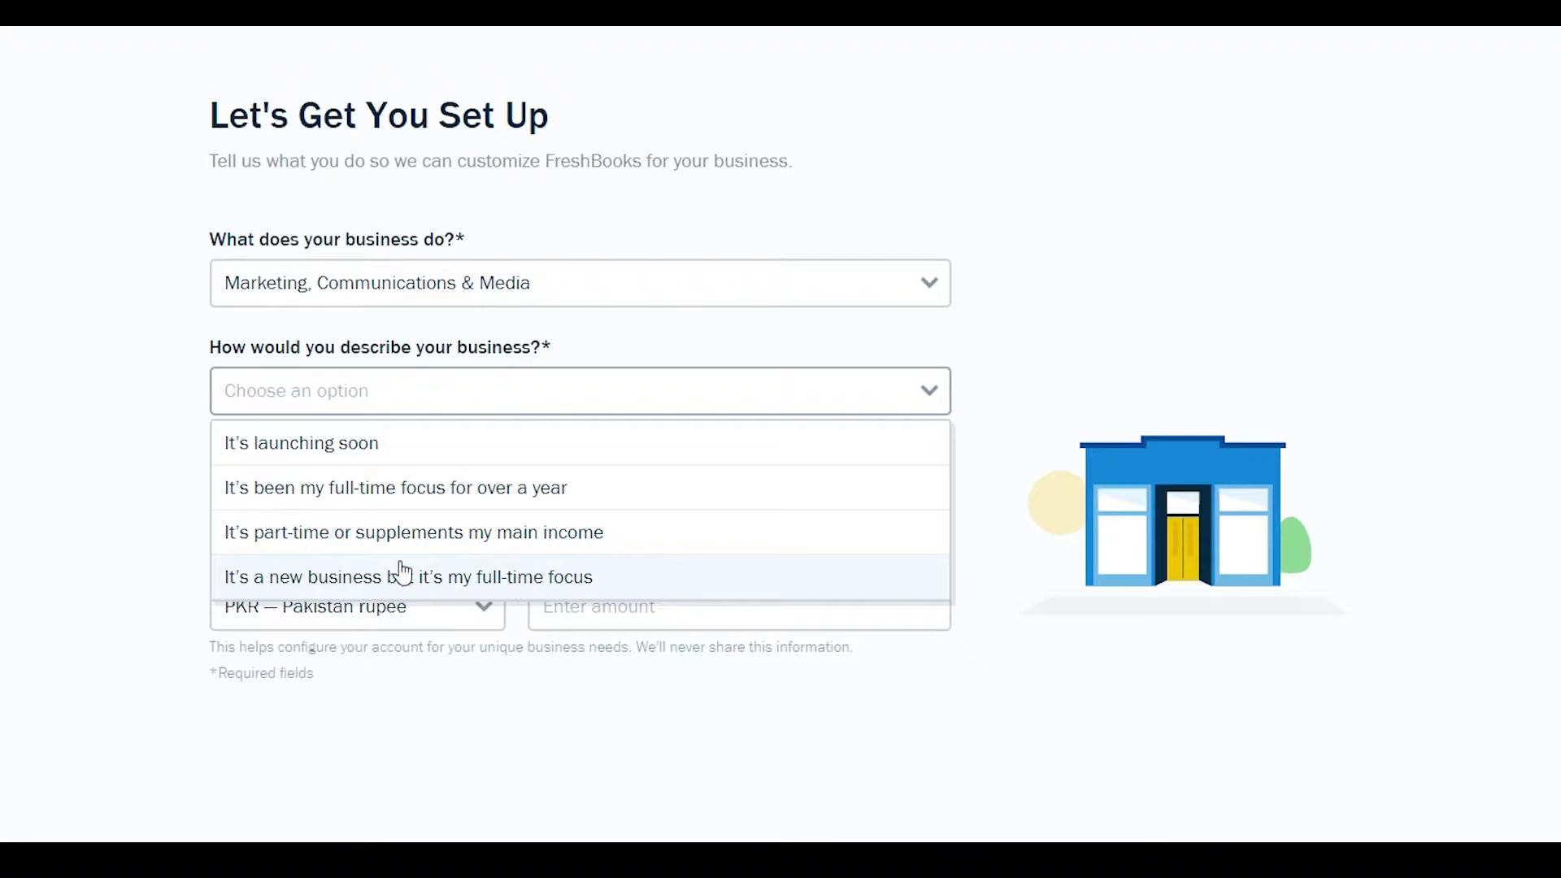
pyautogui.click(374, 582)
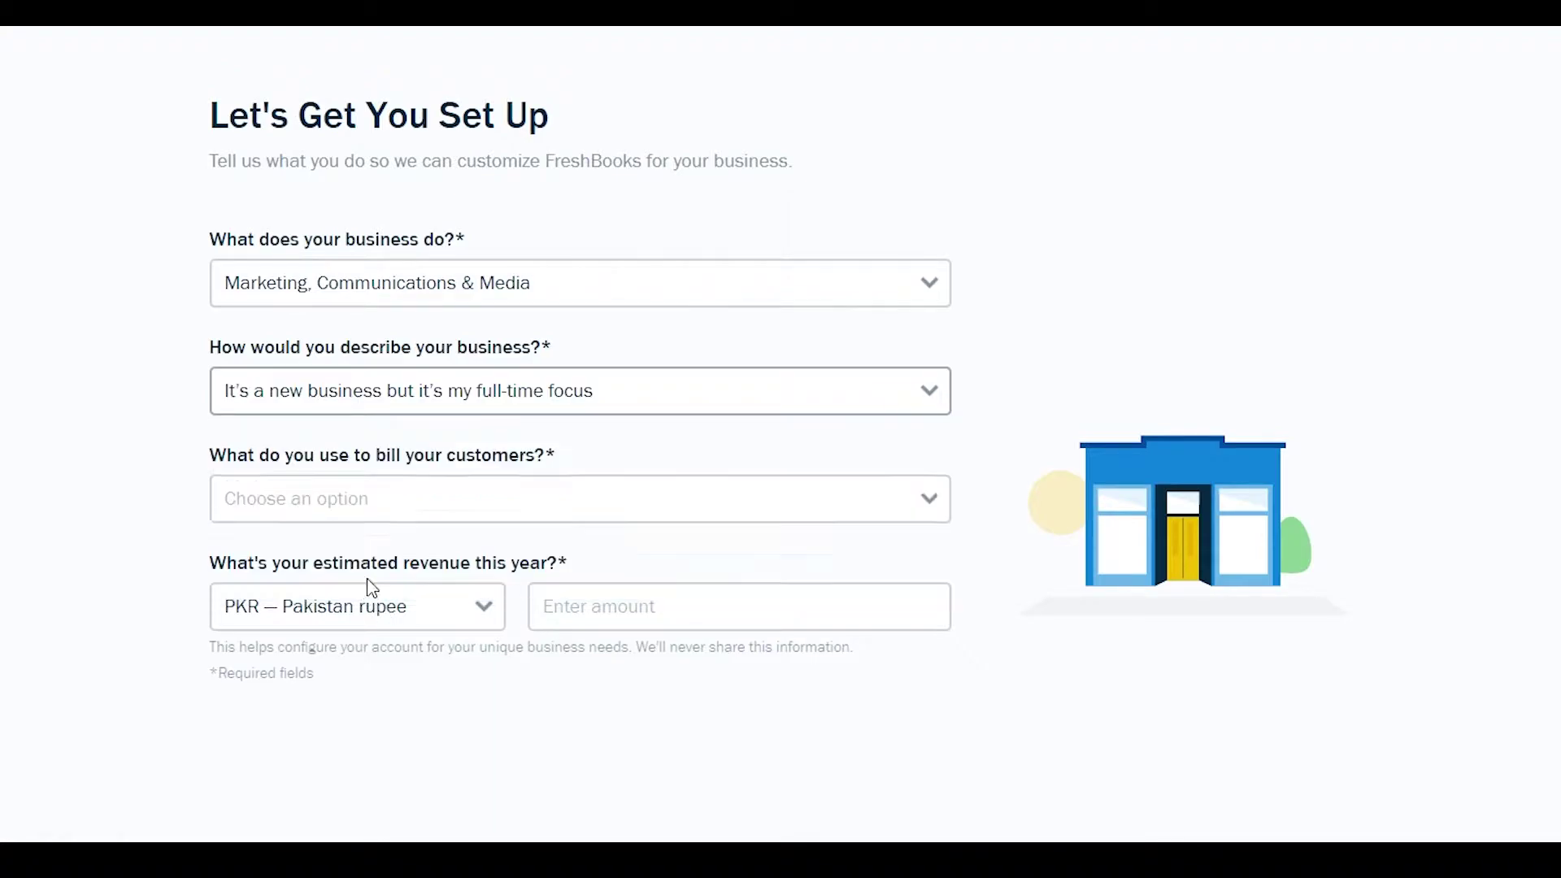
# - Answer that no billing tool is used and enter 50000 as estimated yearly revenue
pyautogui.click(422, 514)
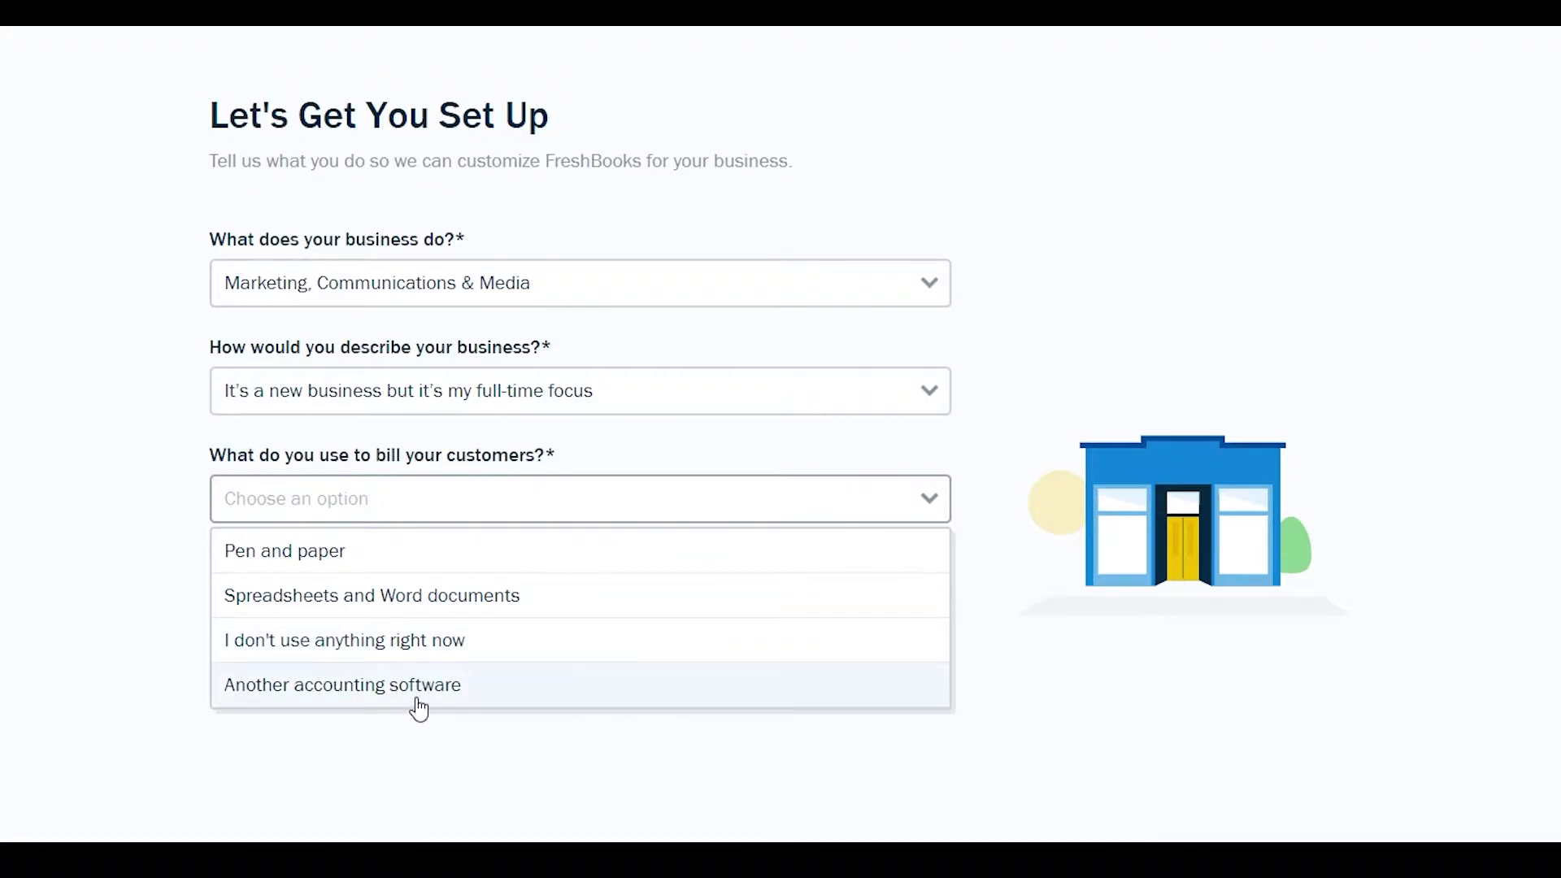
pyautogui.click(446, 655)
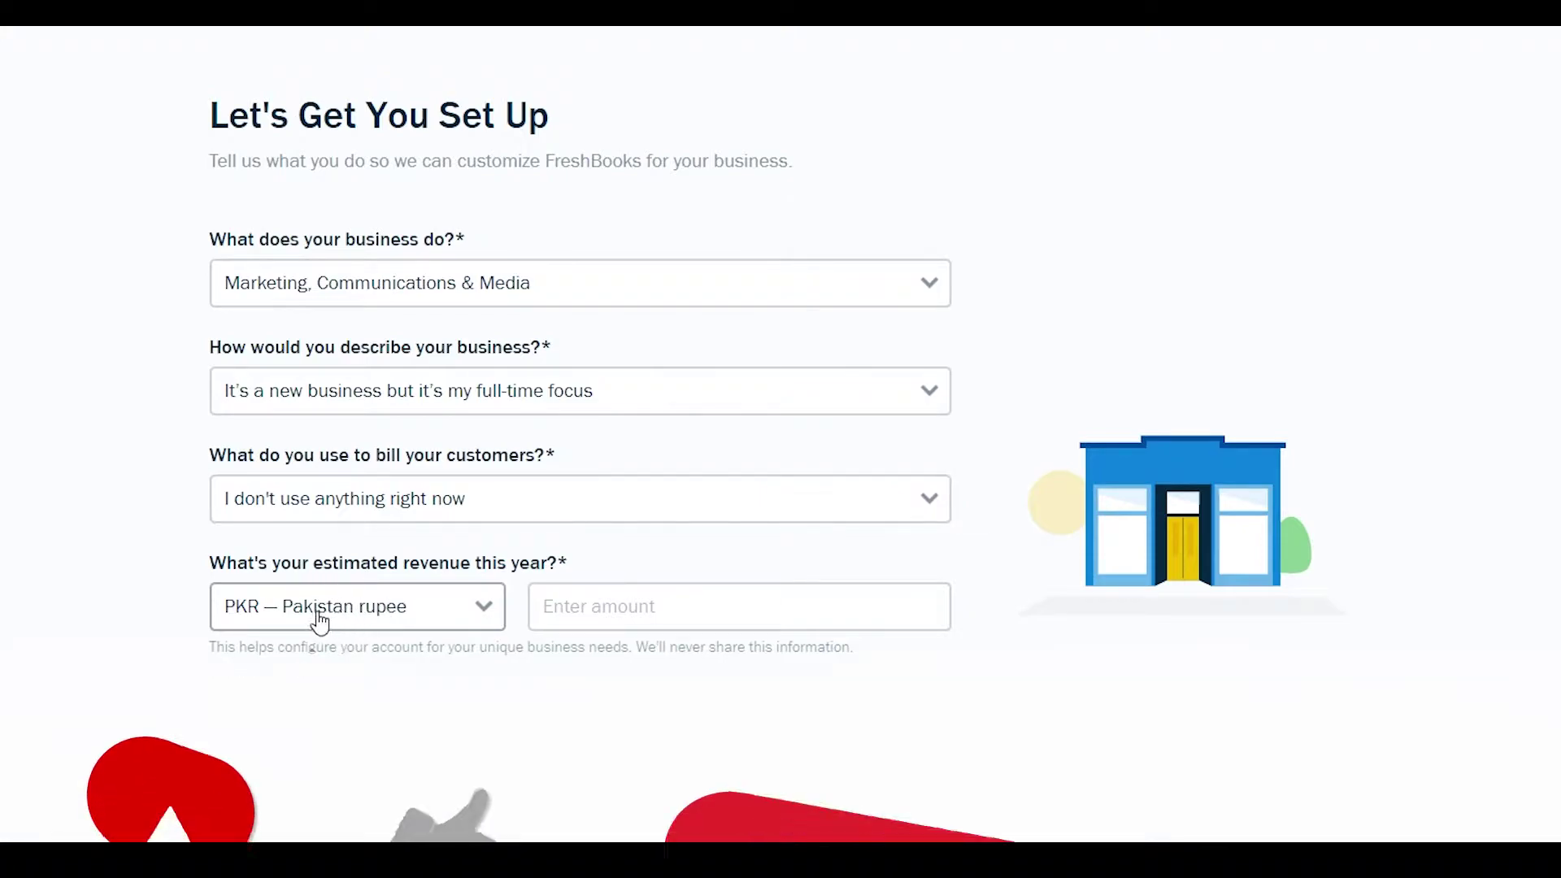
pyautogui.click(625, 594)
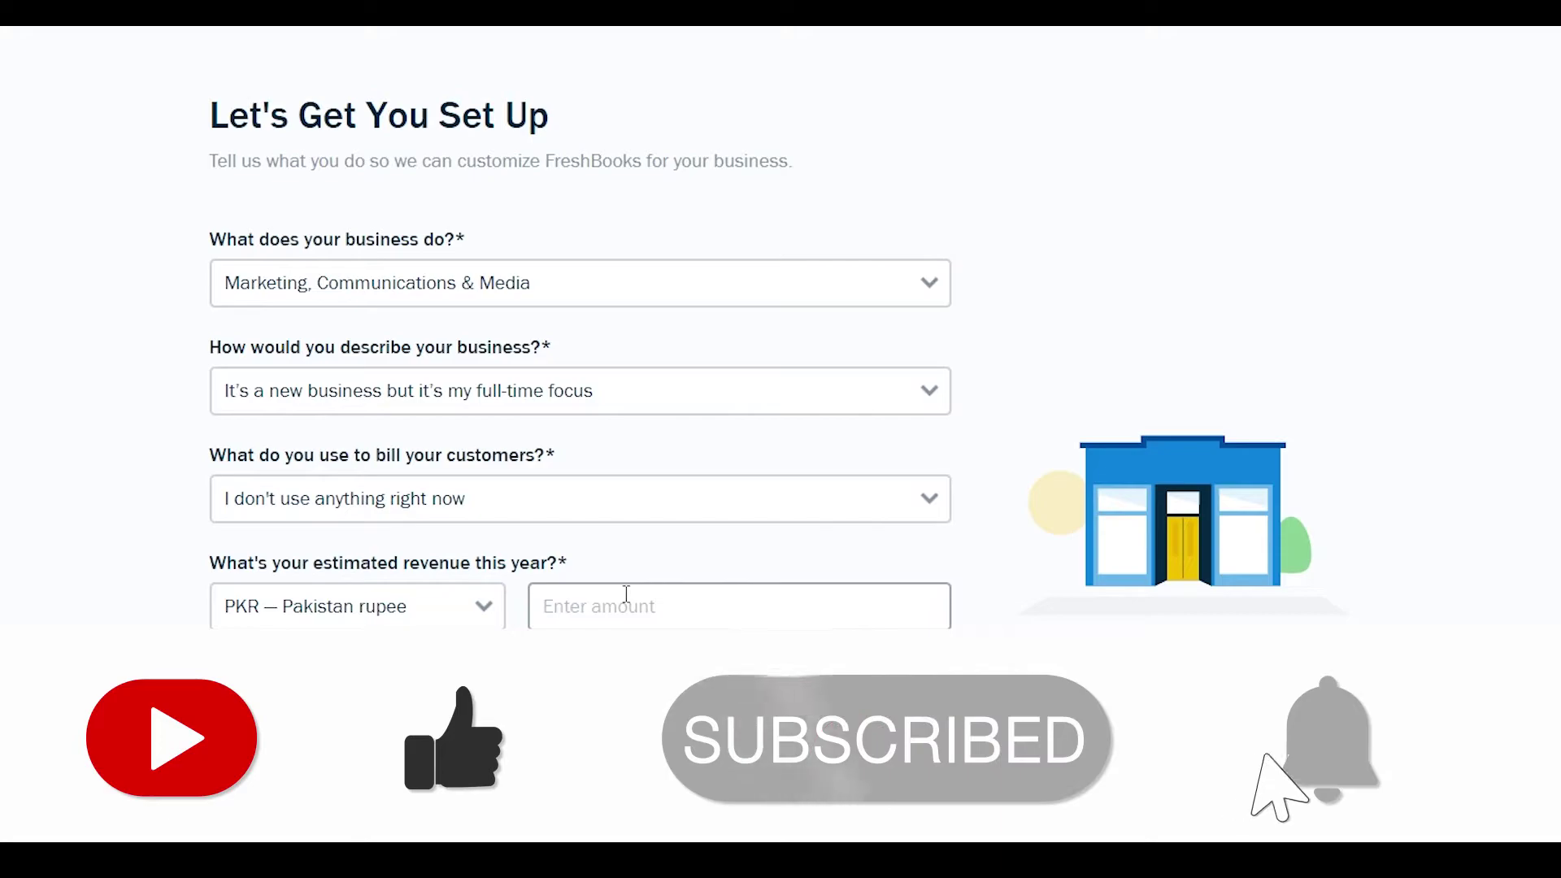
pyautogui.write('50000')
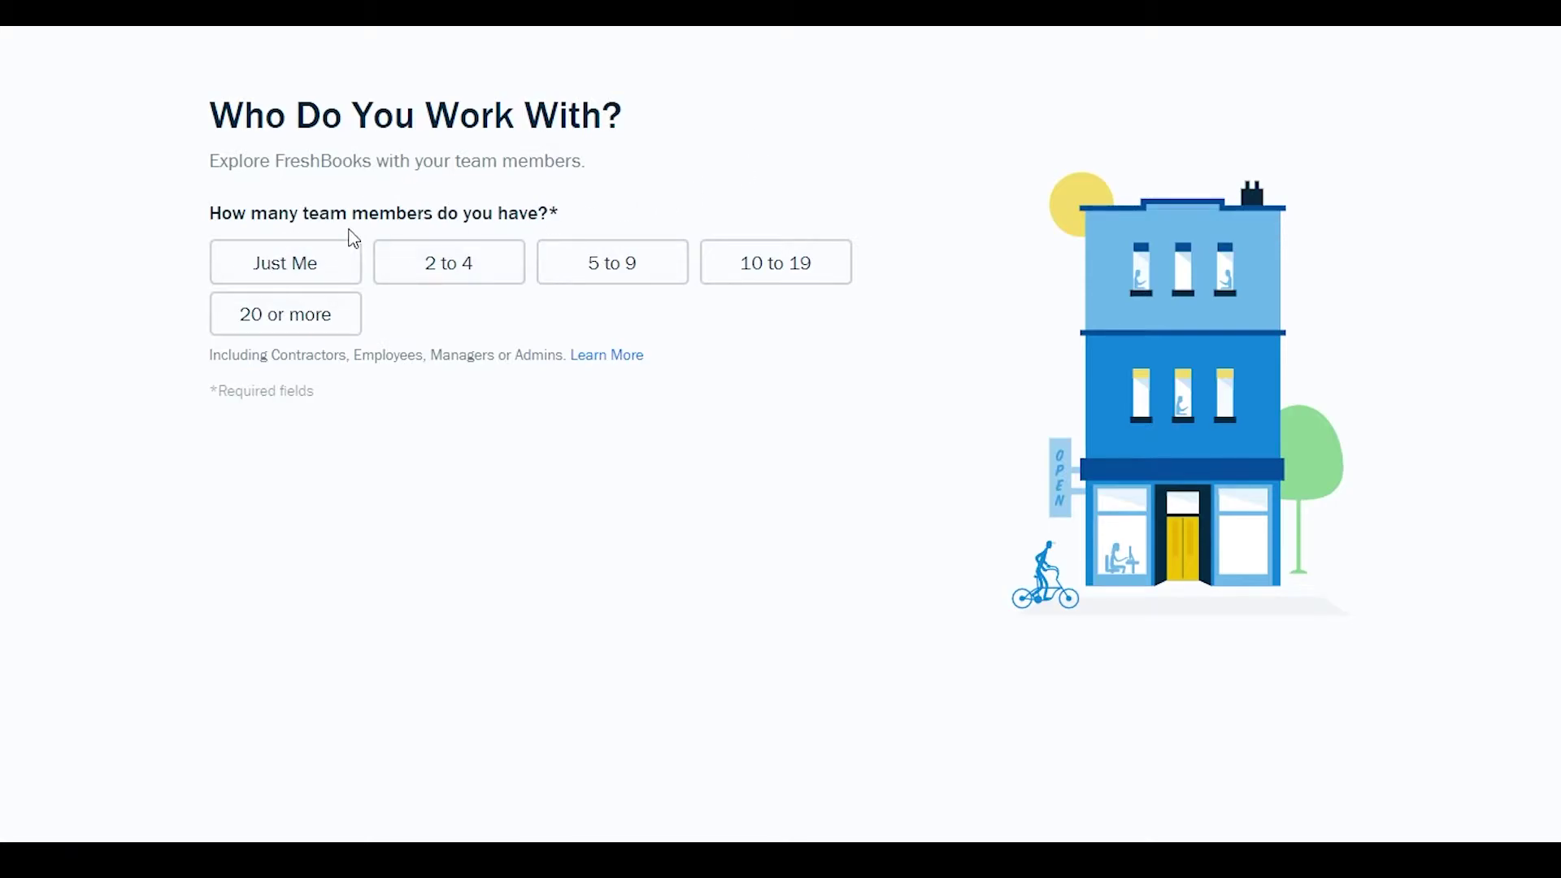
# - Choose a team size of 2 to 4 and leave the invite email fields empty
pyautogui.click(428, 270)
pyautogui.scroll(-1, 397, 560)
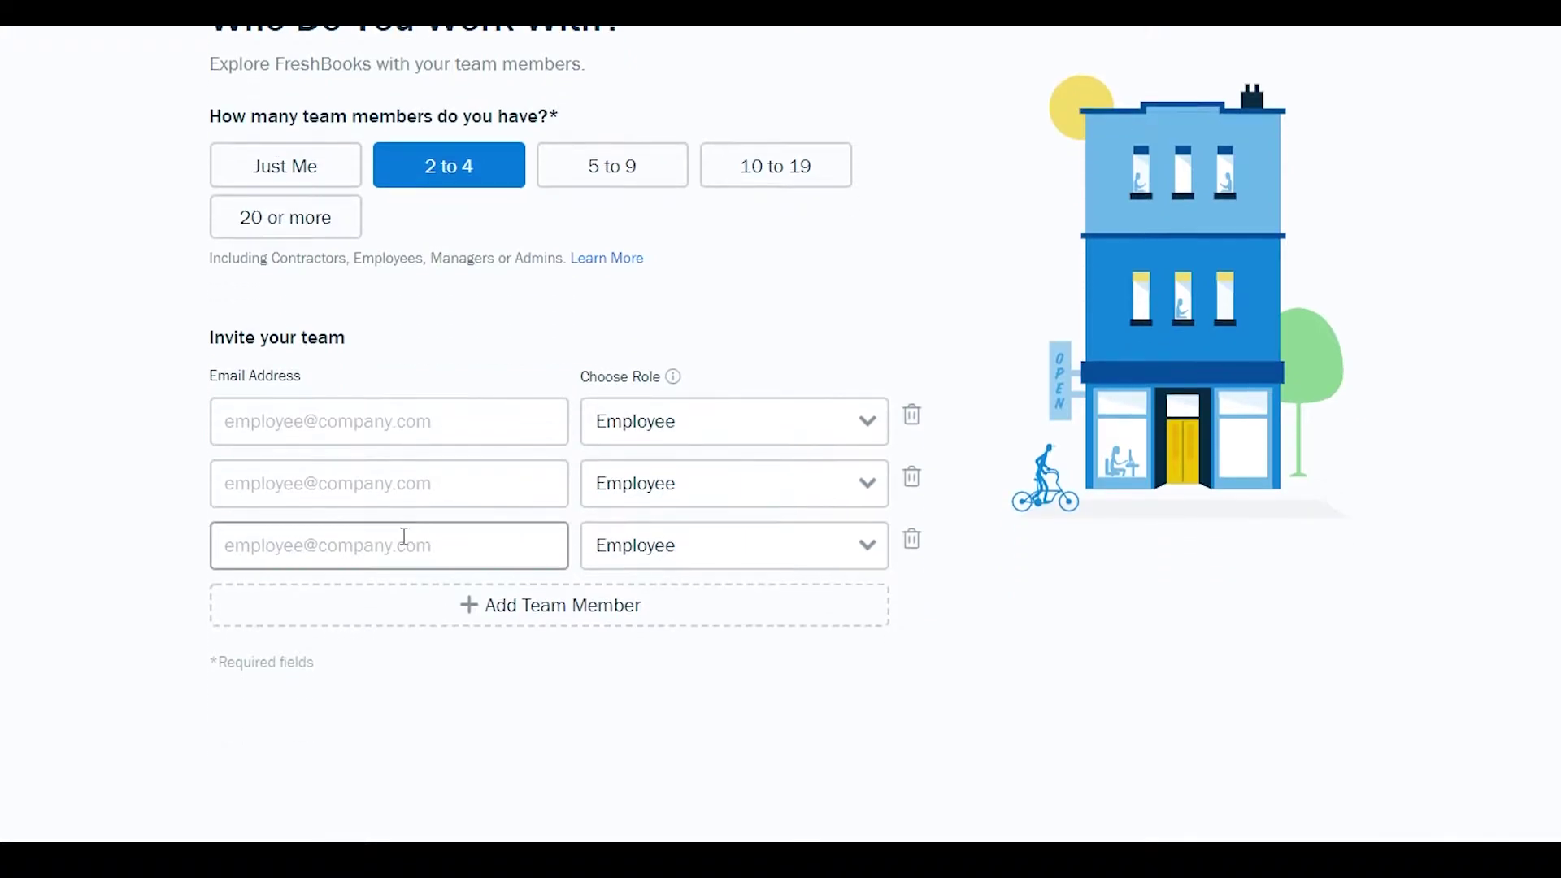
pyautogui.scroll(1, 485, 482)
pyautogui.click(362, 534)
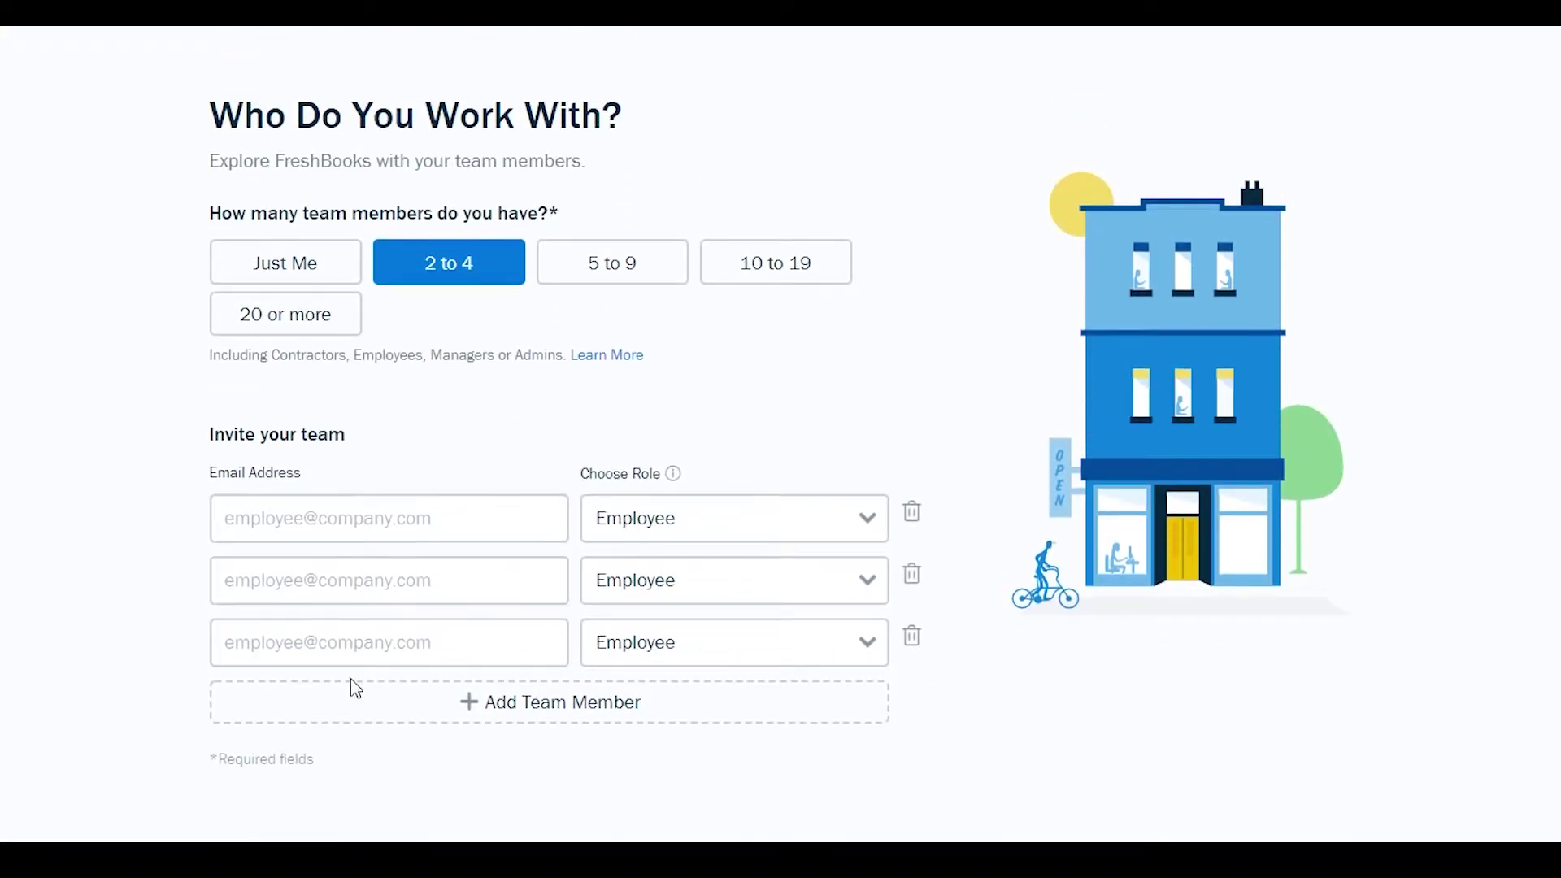
pyautogui.scroll(-1, 411, 533)
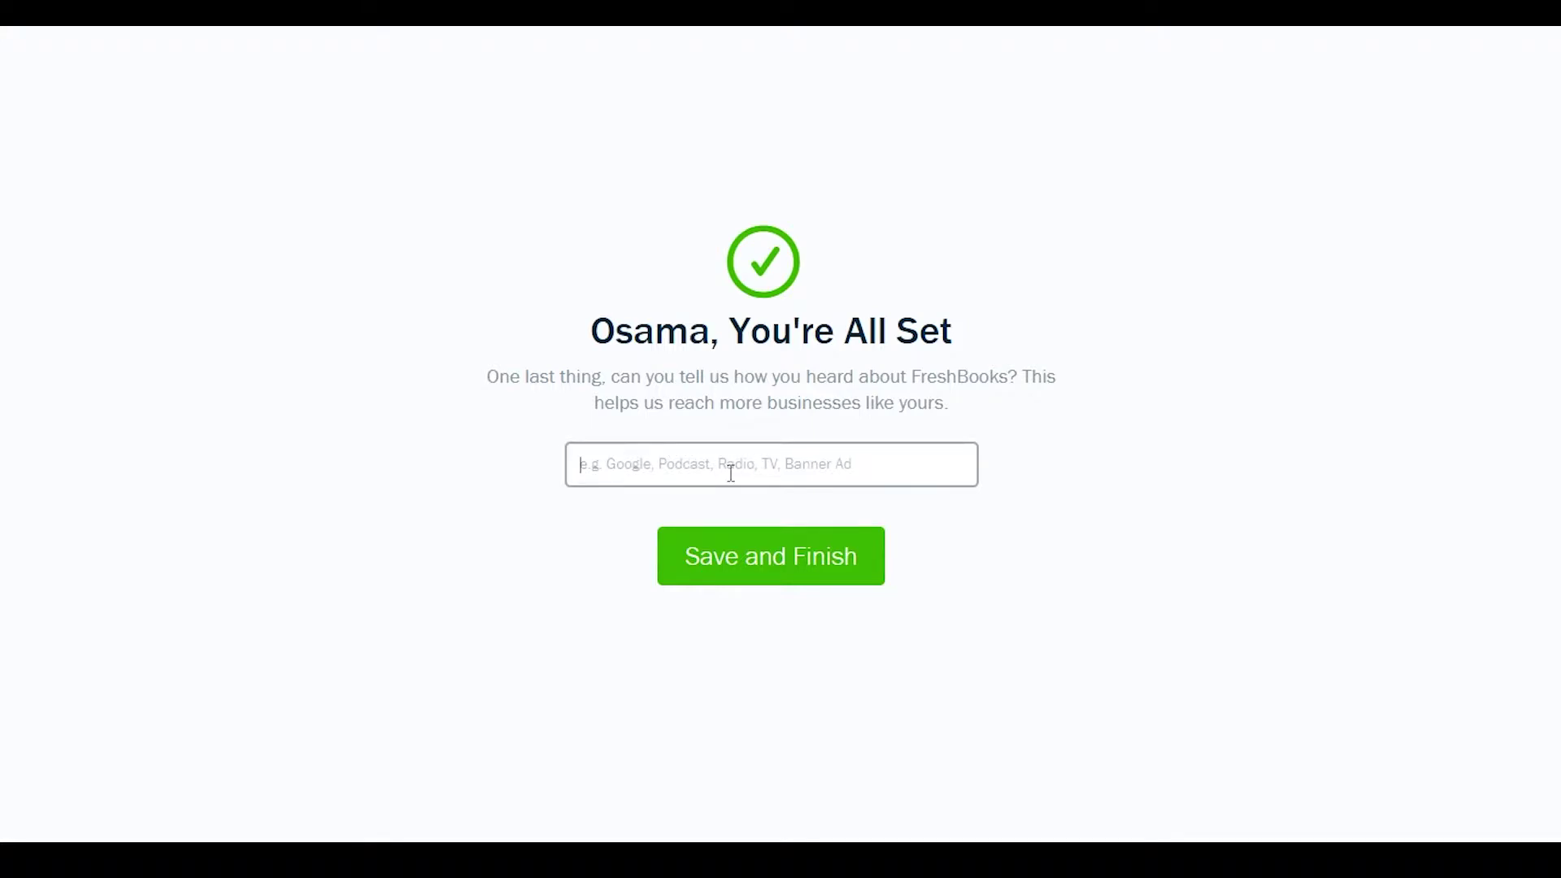
# - Save and finish onboarding, then look over the dashboard's getting-started checklist
pyautogui.click(728, 556)
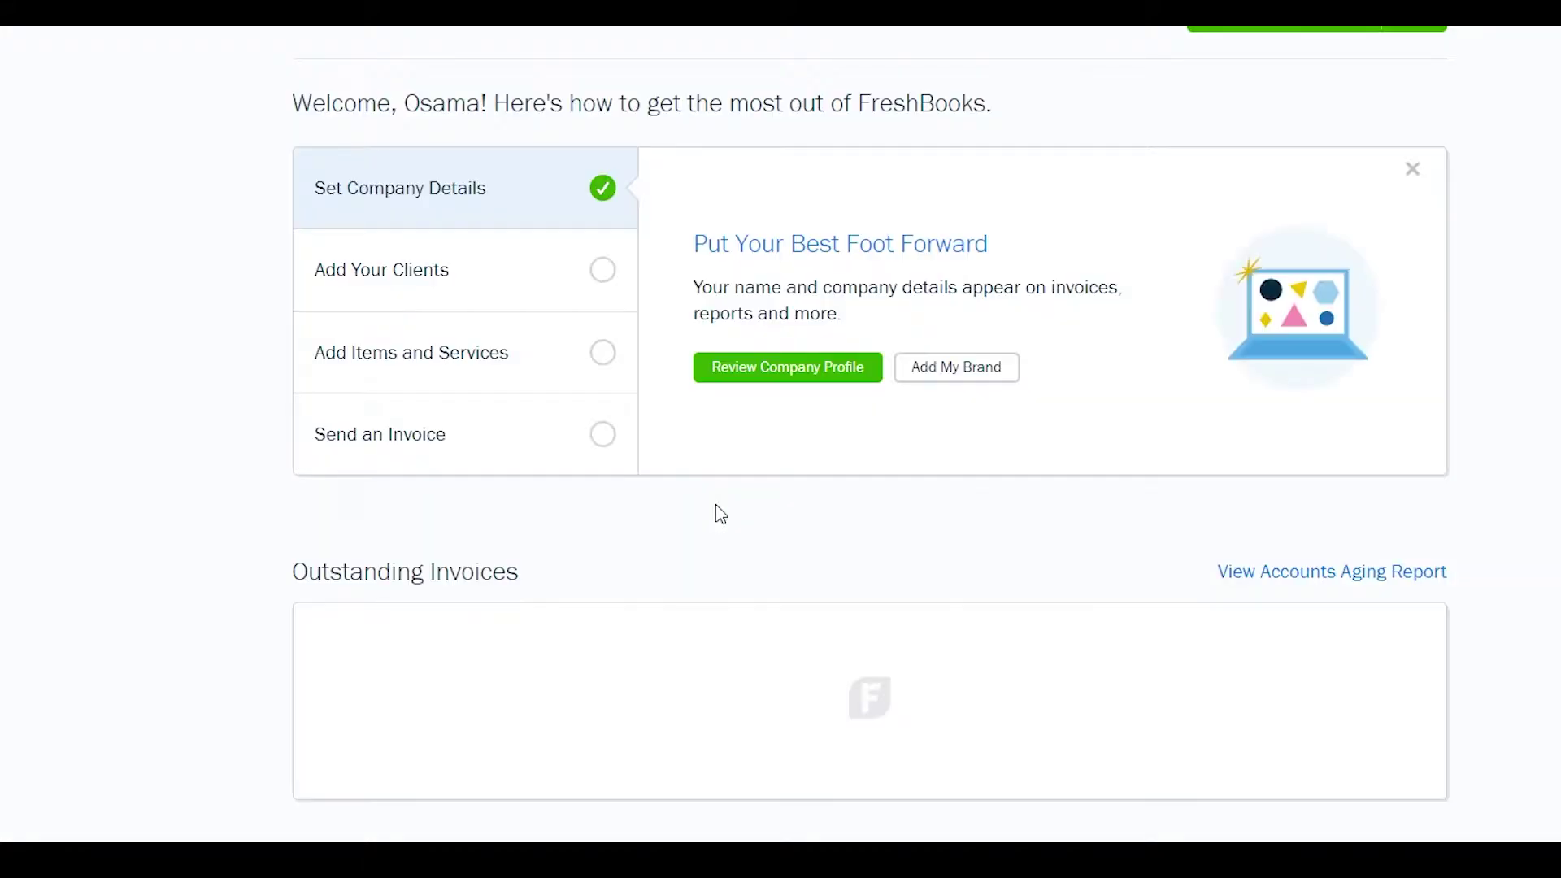
pyautogui.scroll(-3, 664, 551)
pyautogui.scroll(4, 667, 558)
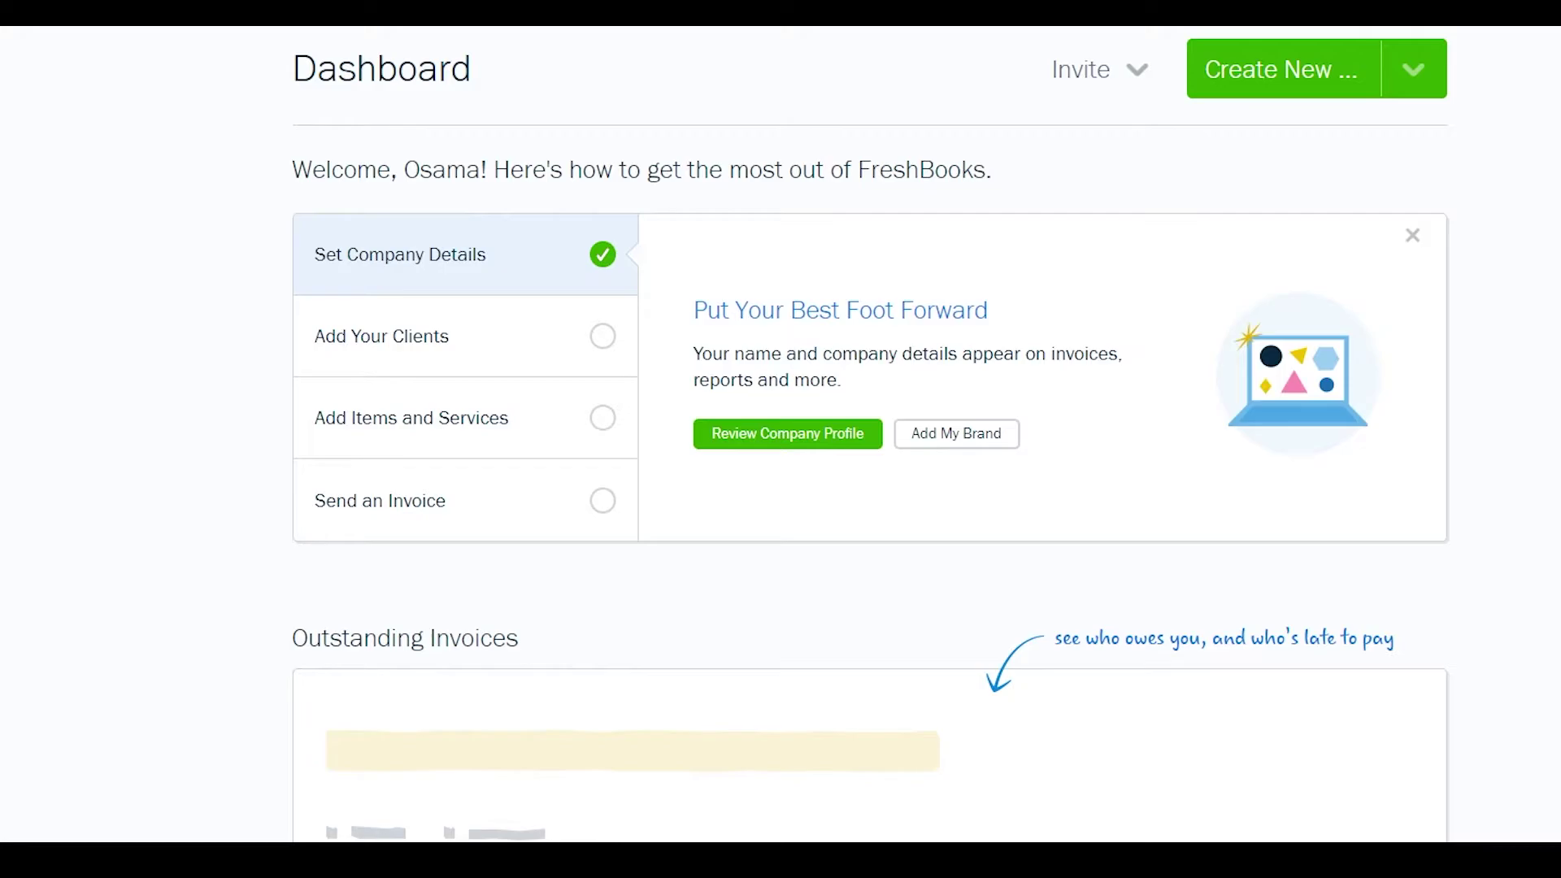
pyautogui.scroll(-12, 641, 721)
pyautogui.scroll(13, 248, 724)
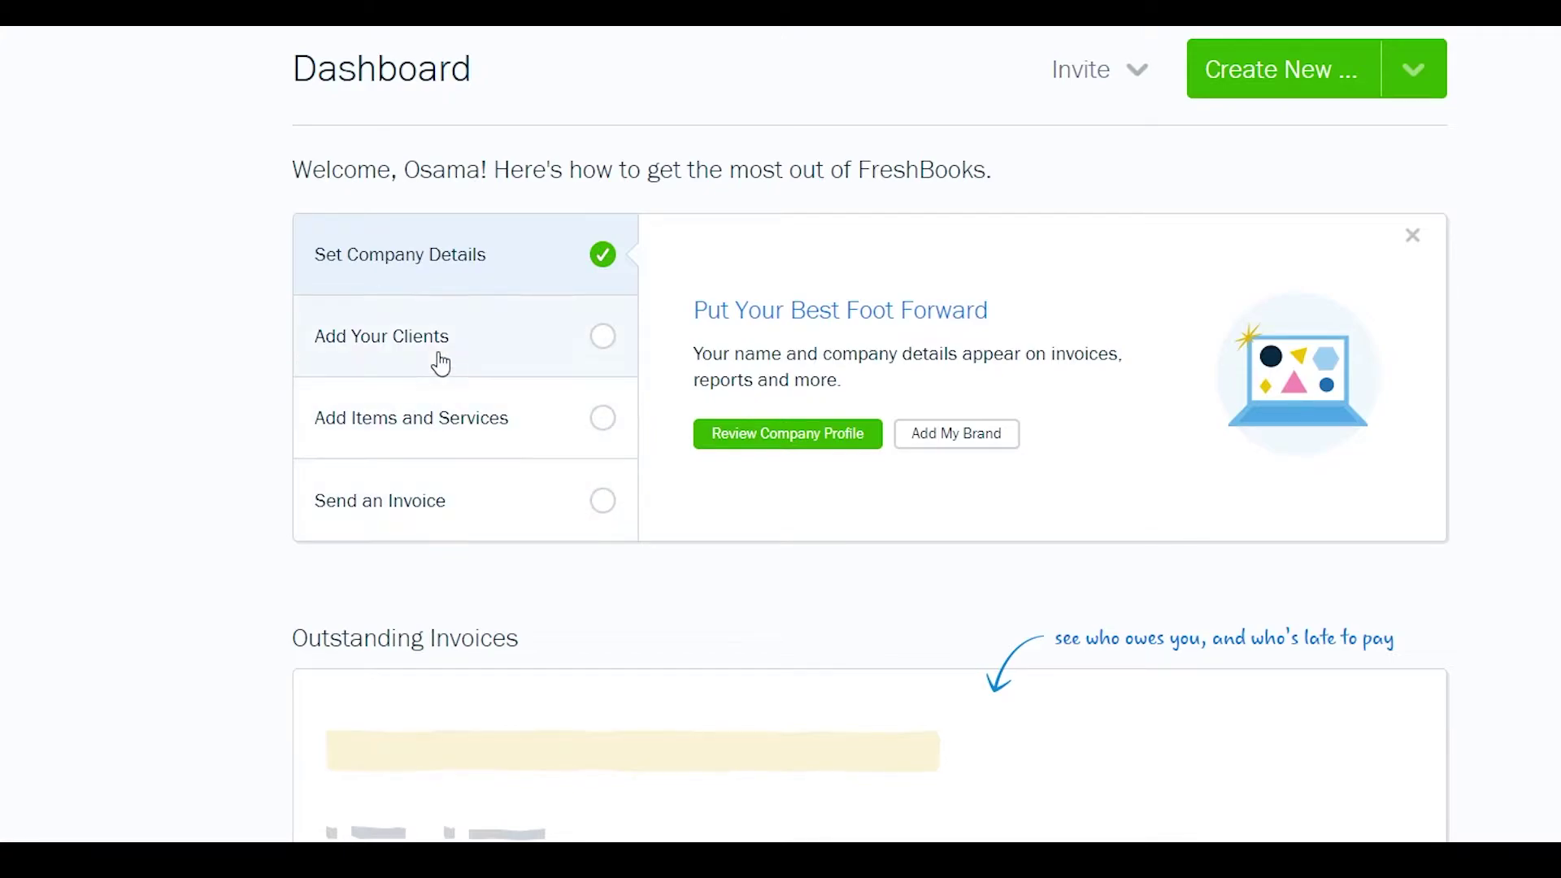
# - From the Add Your Clients step, dismiss the CSV import window and open a blank client form
pyautogui.click(540, 352)
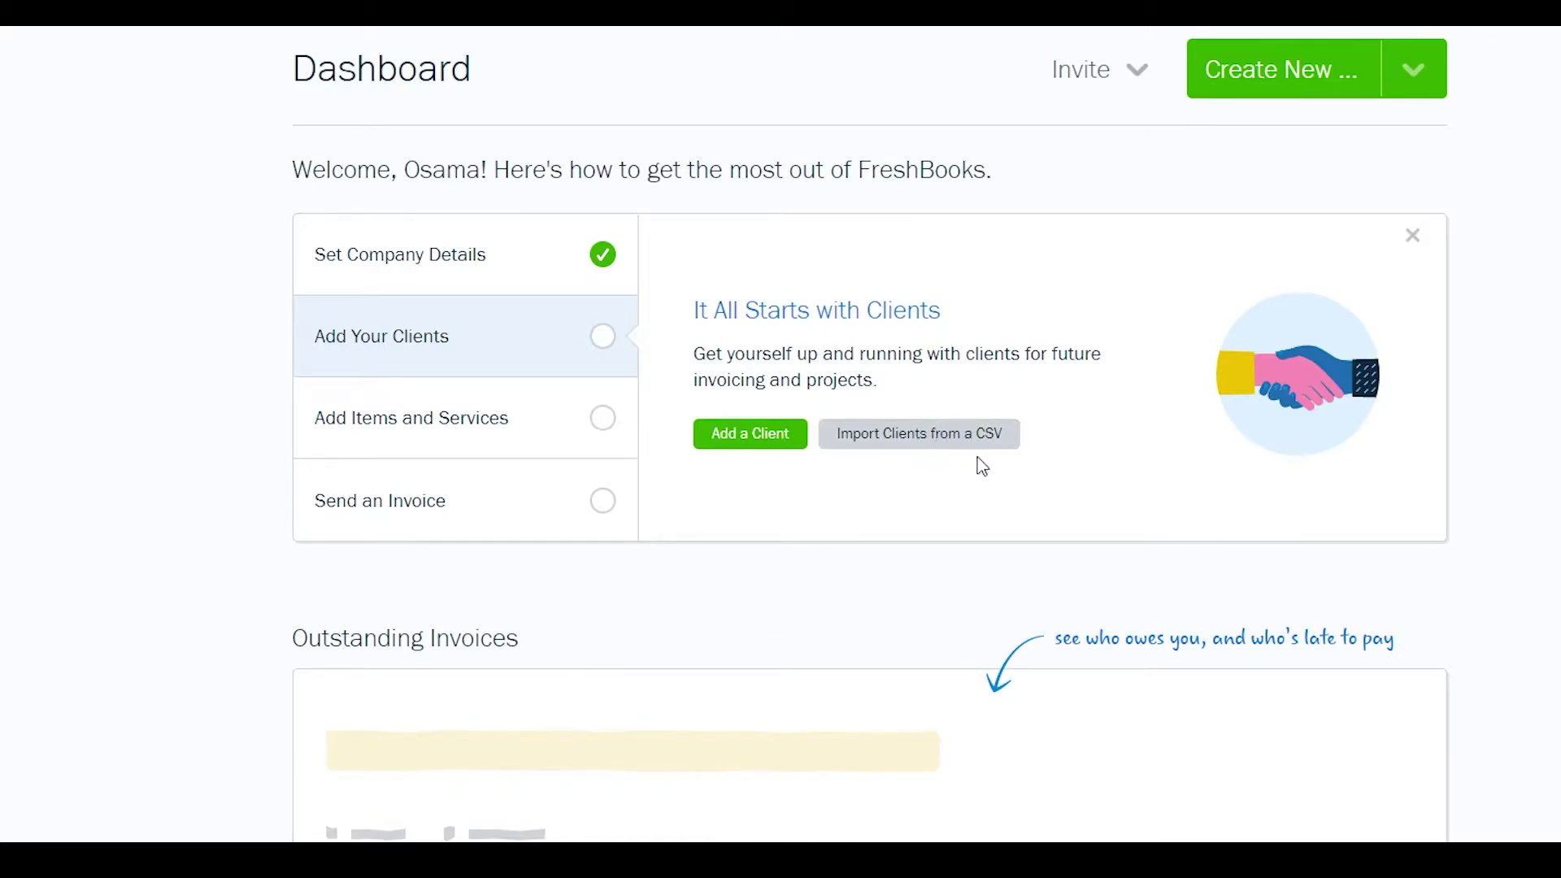
pyautogui.click(938, 440)
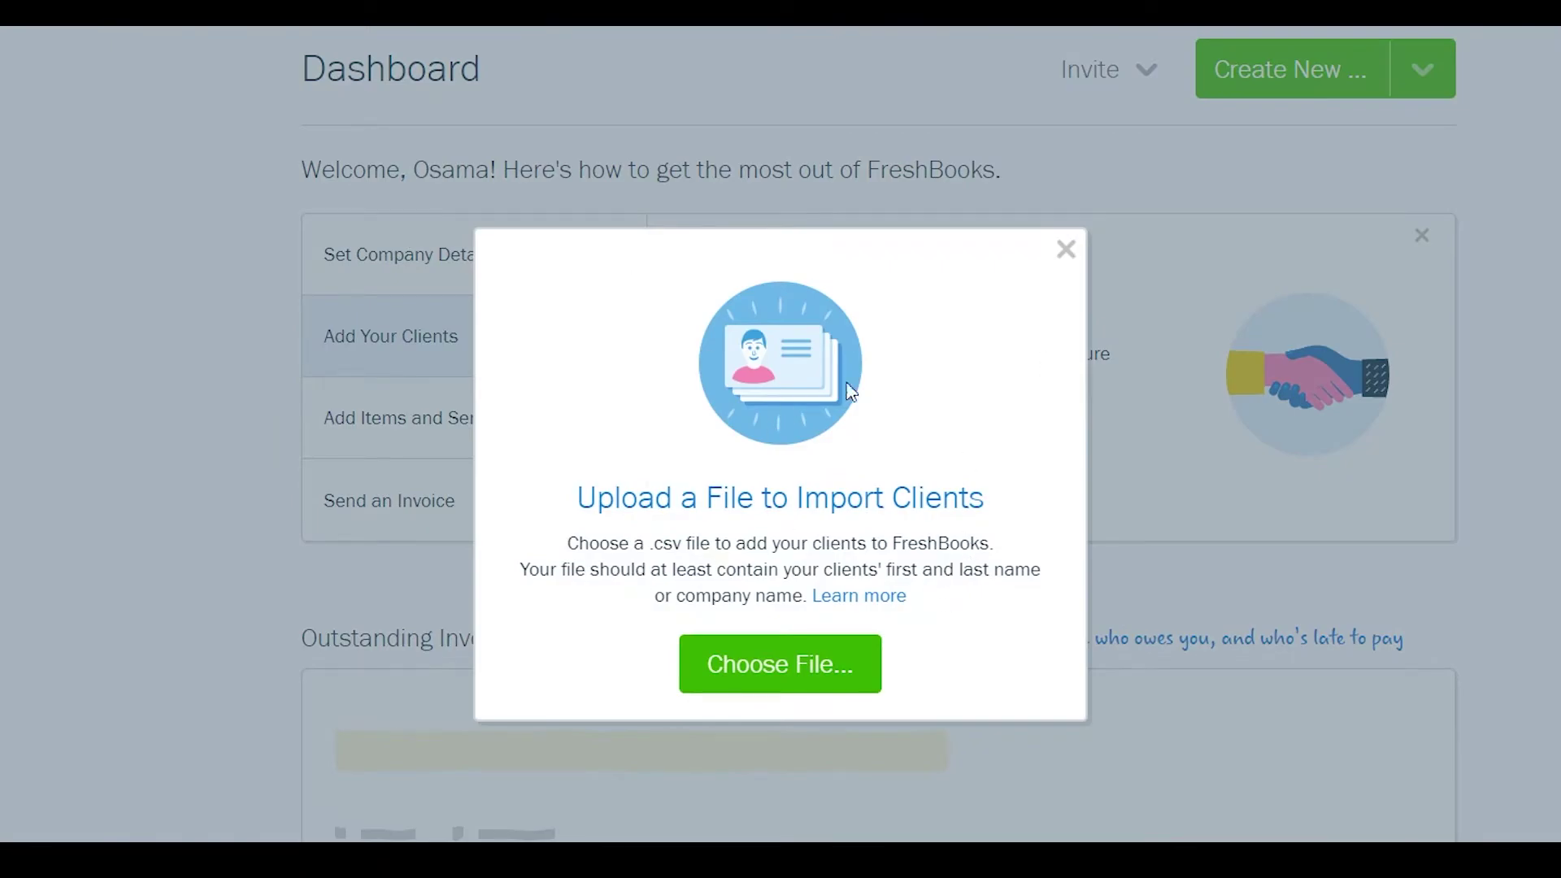
pyautogui.click(1066, 249)
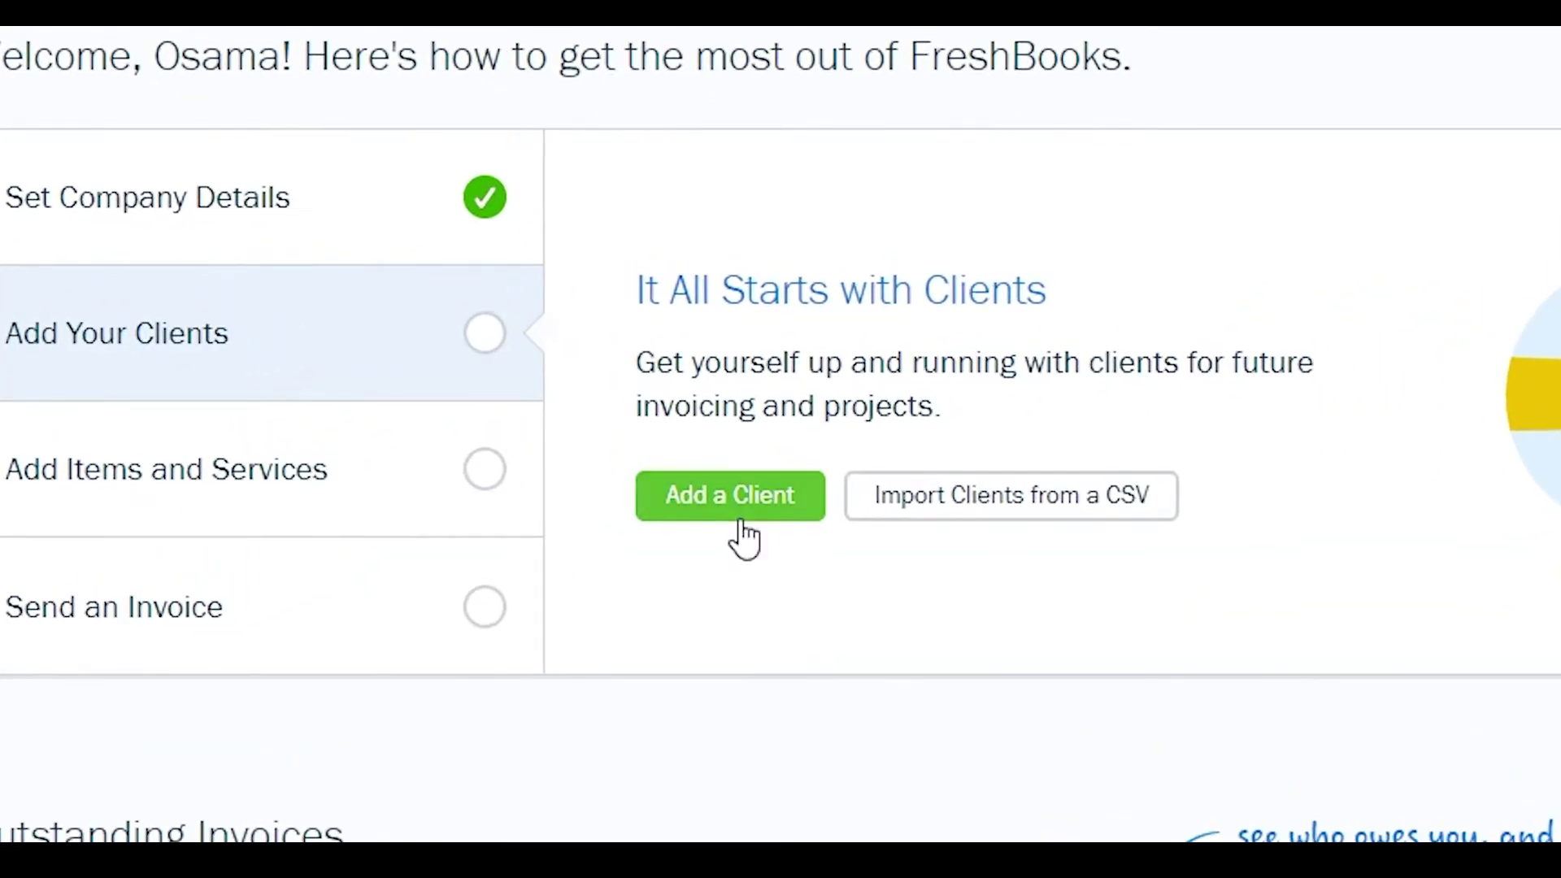
pyautogui.click(741, 527)
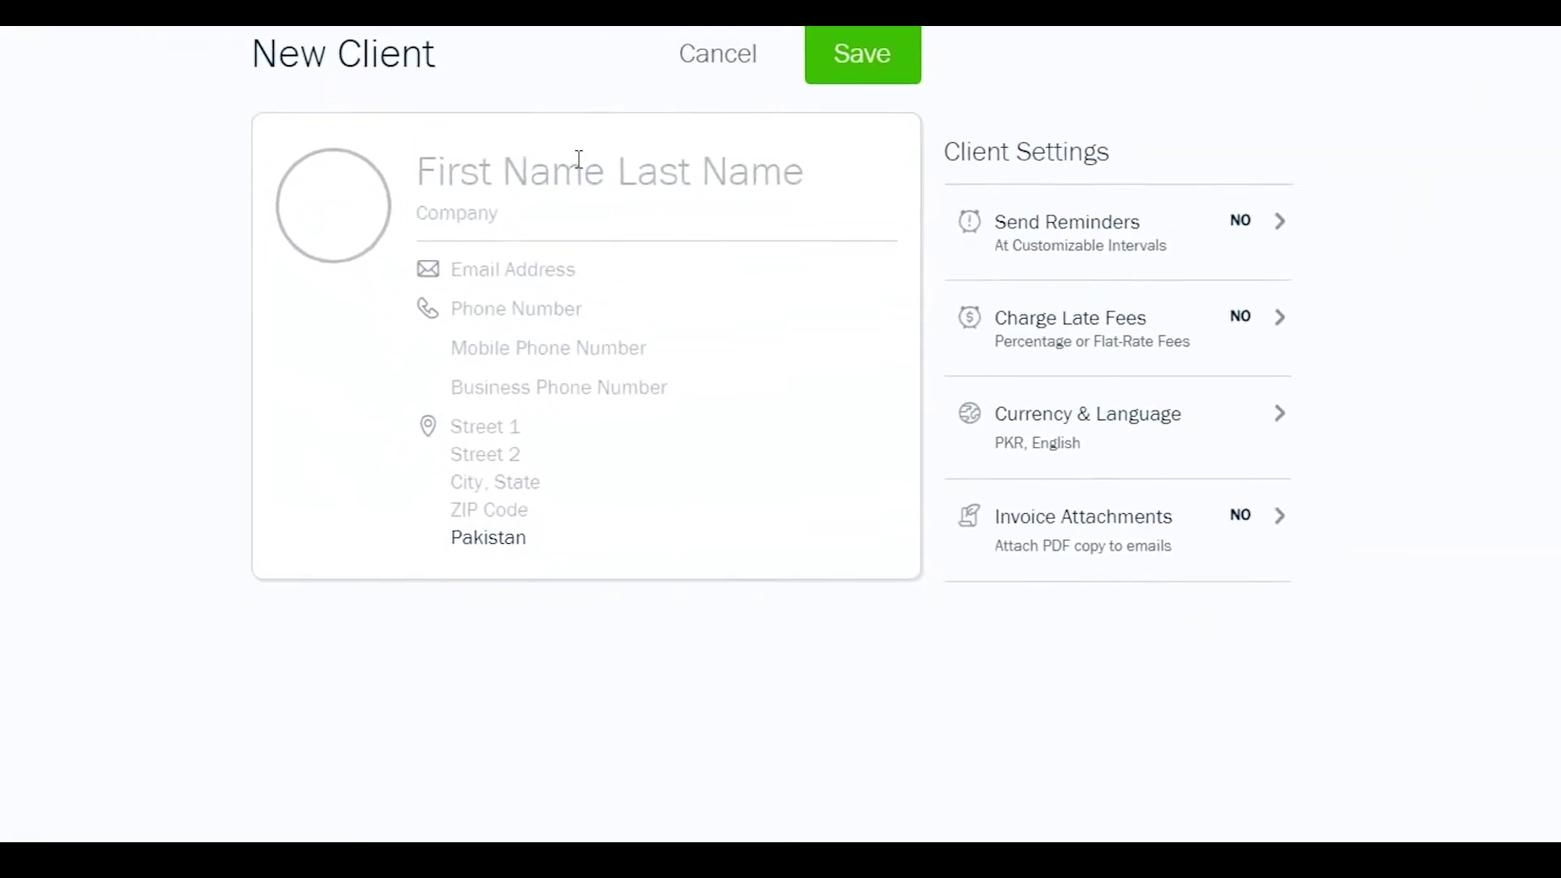
# - Enter the client's first name, last name and e-mail address
pyautogui.click(553, 173)
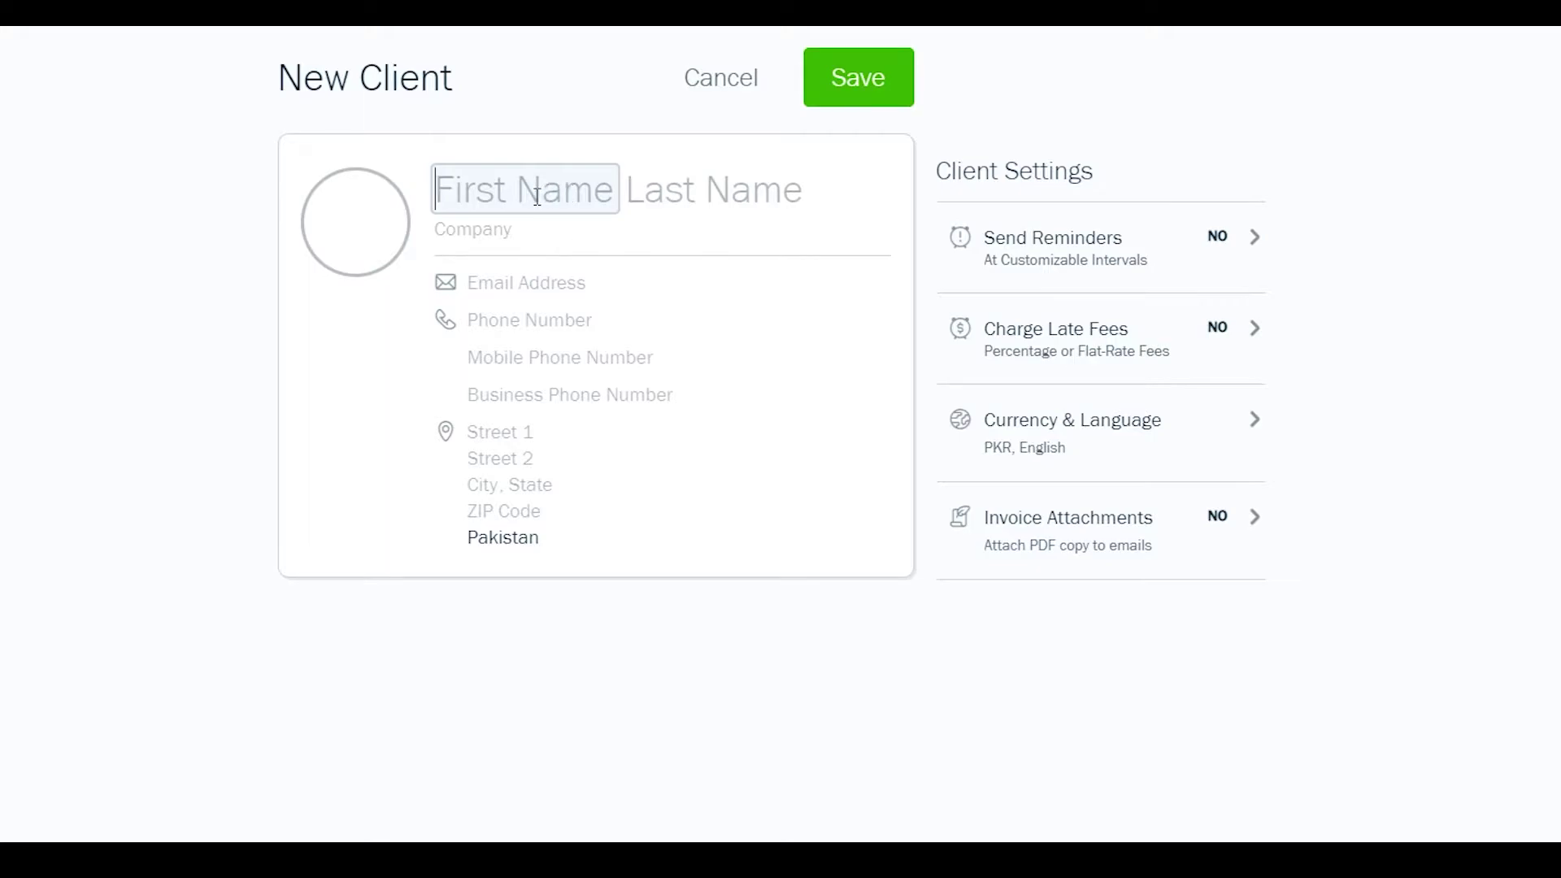
pyautogui.press('Tab')
pyautogui.click(528, 278)
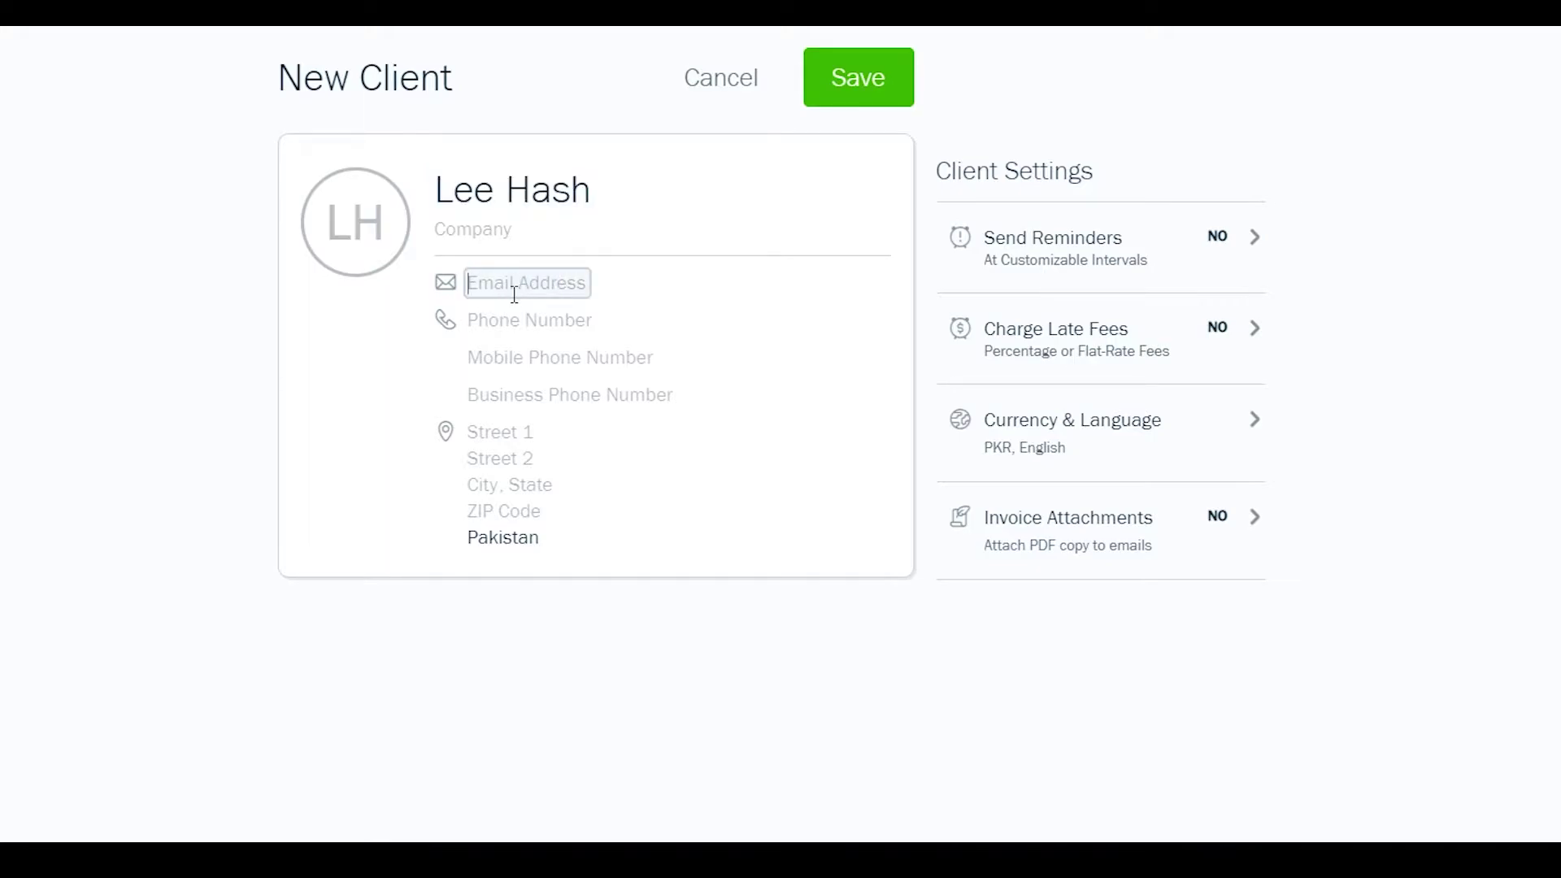
# - Add the client's phone number, leave the address fields blank, and save the client
pyautogui.click(520, 317)
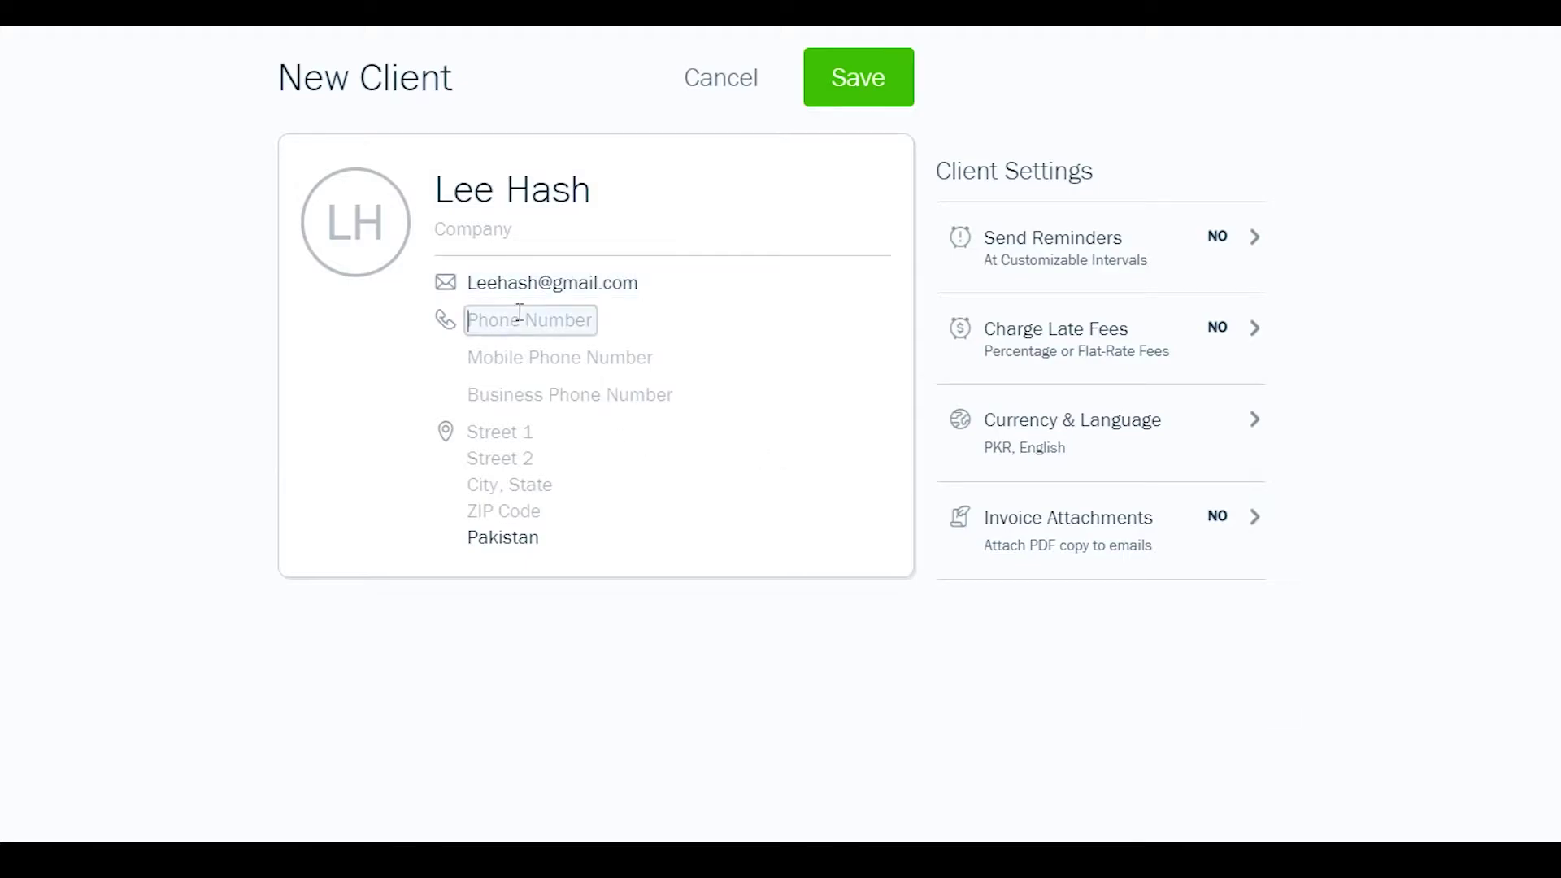
pyautogui.press('Tab')
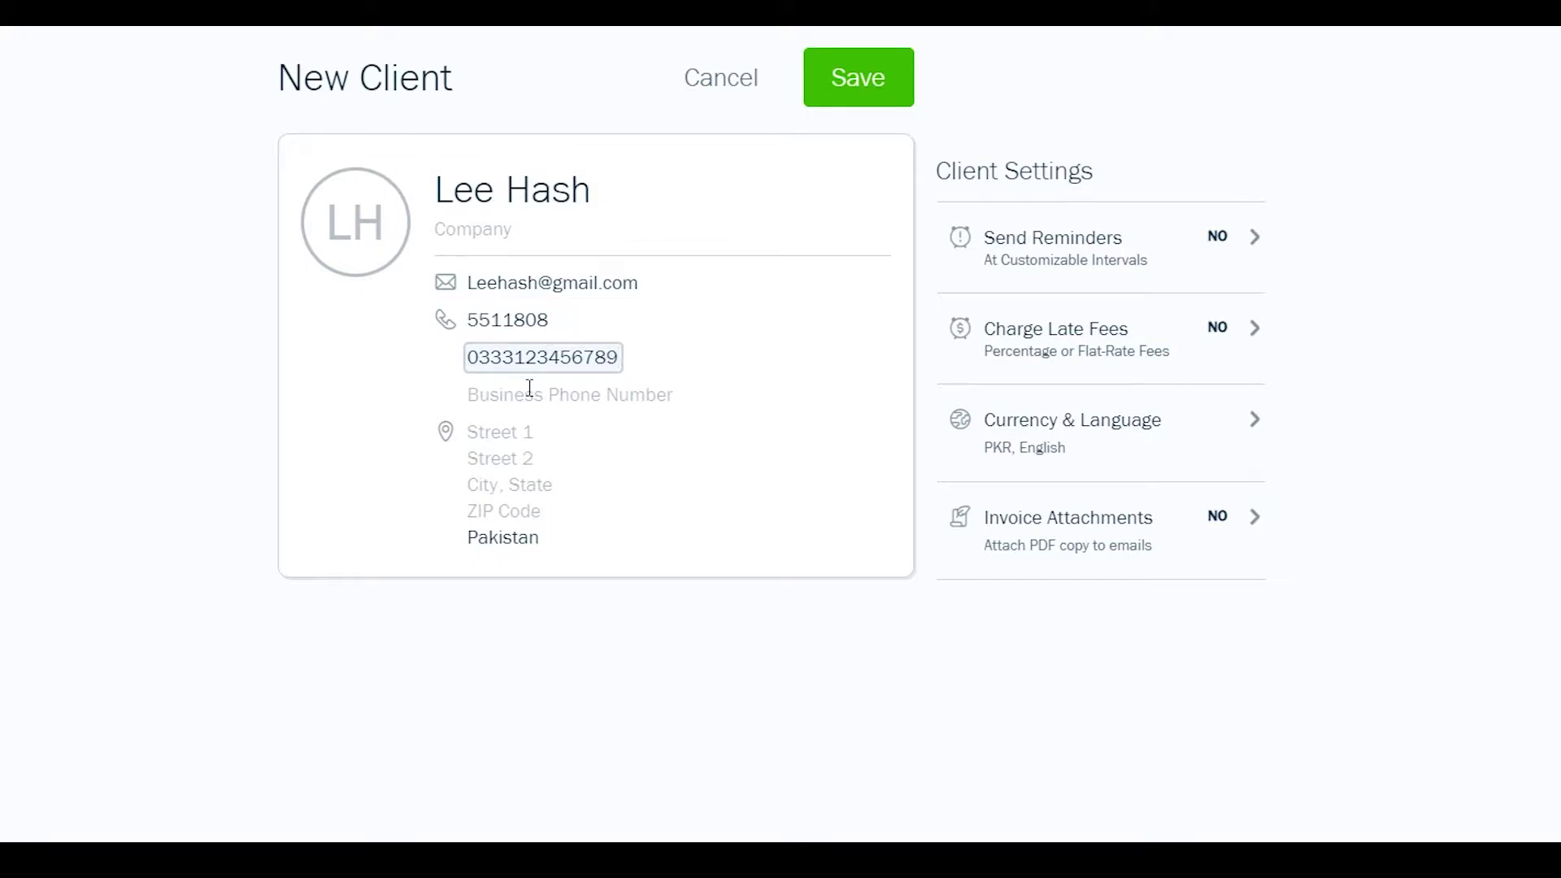
pyautogui.click(530, 390)
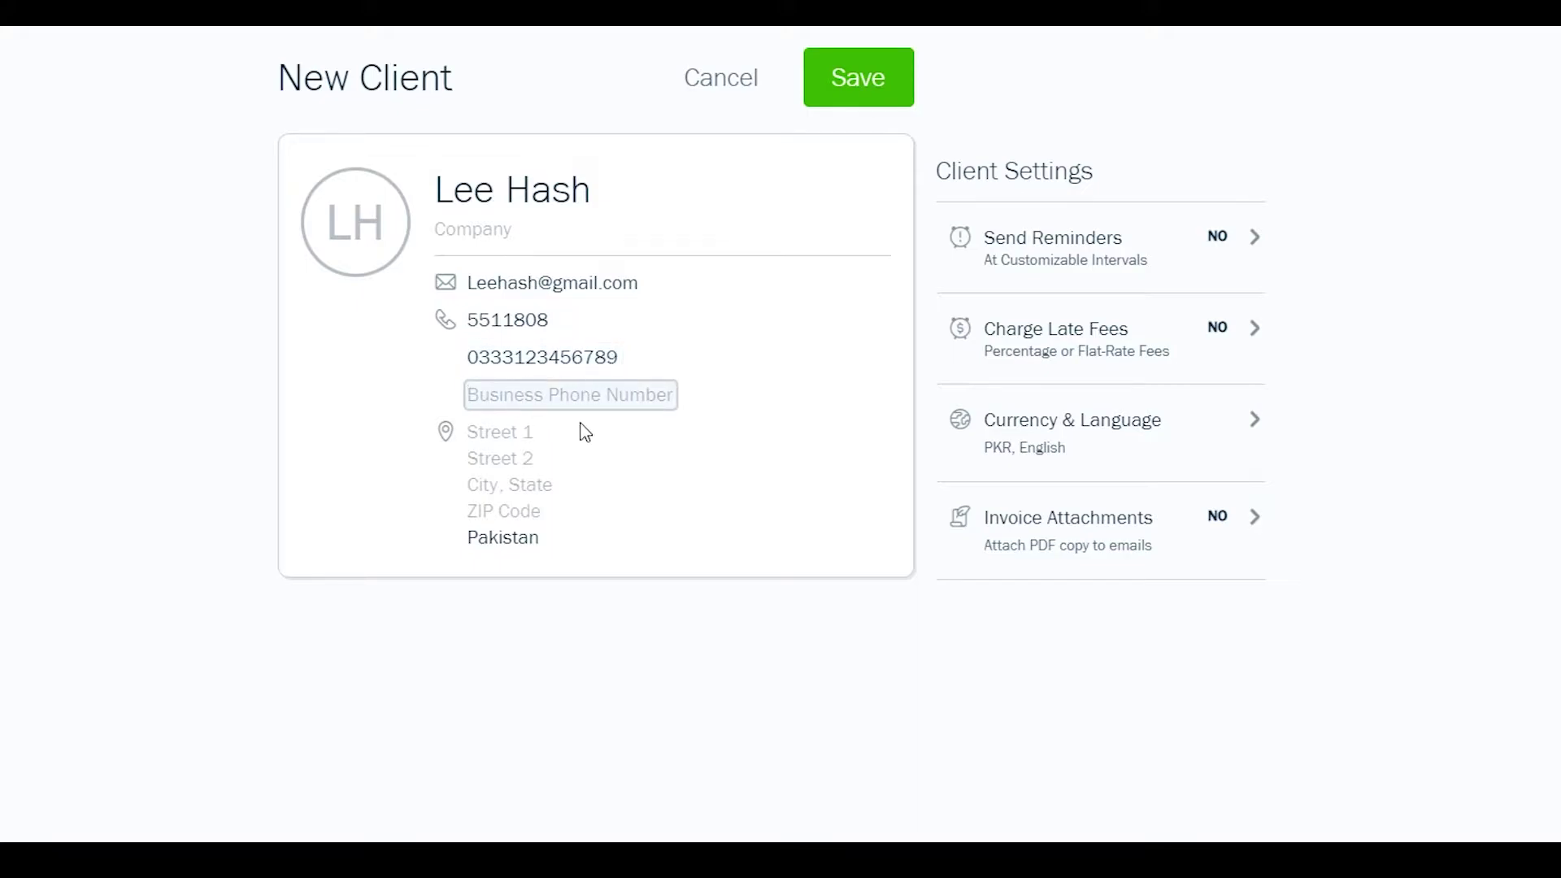
pyautogui.click(512, 429)
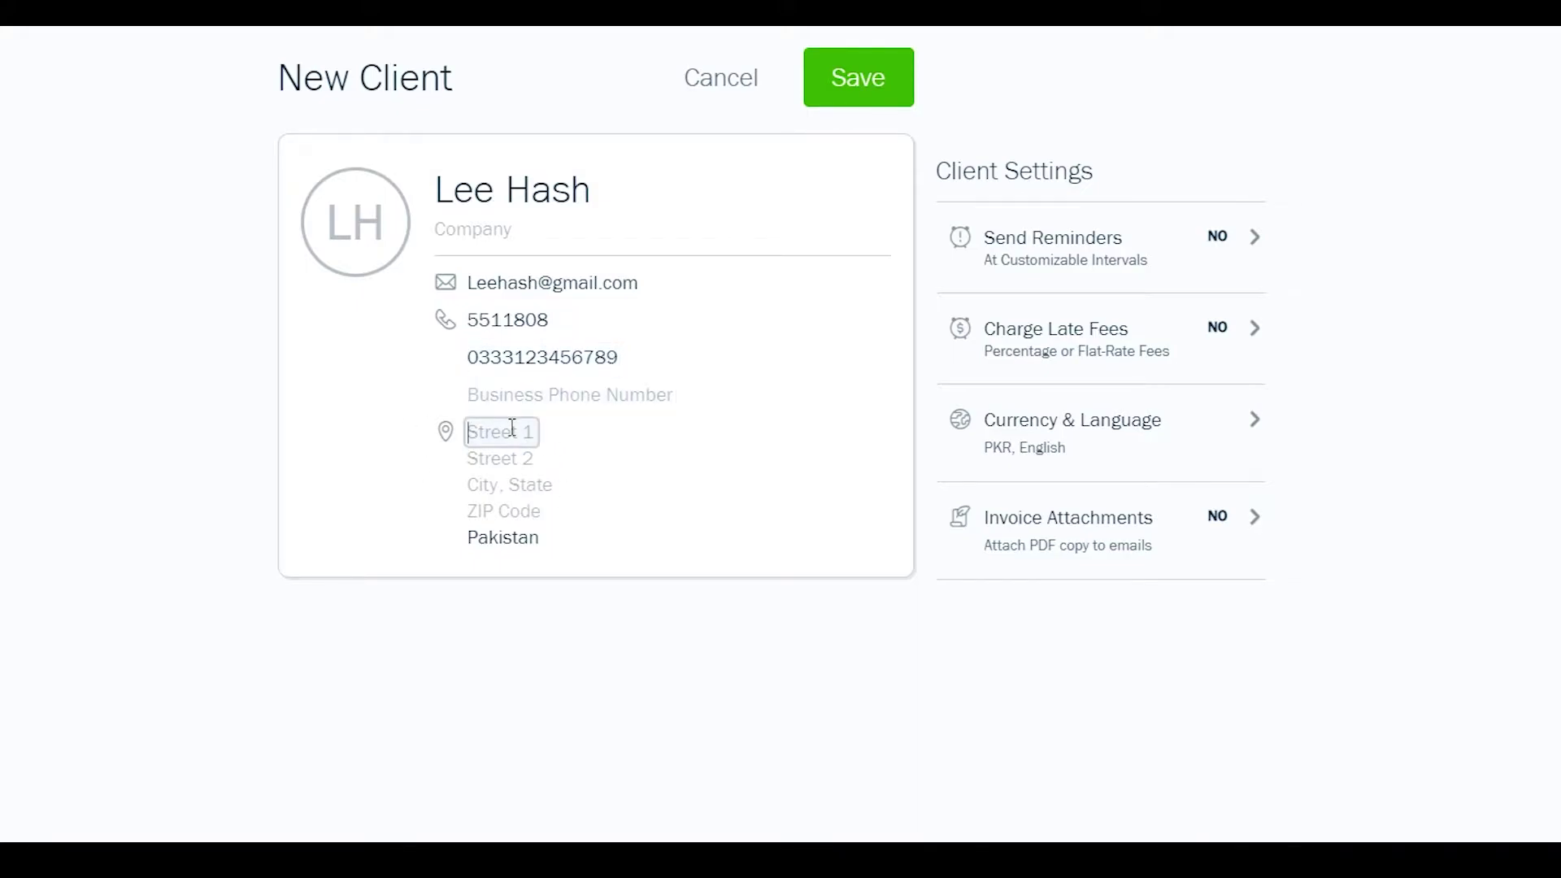
pyautogui.scroll(-1, 484, 612)
pyautogui.click(502, 597)
pyautogui.click(866, 104)
# - Go from the clients list to the empty Items & Services page via the dashboard checklist
pyautogui.scroll(-2, 573, 399)
pyautogui.scroll(2, 564, 432)
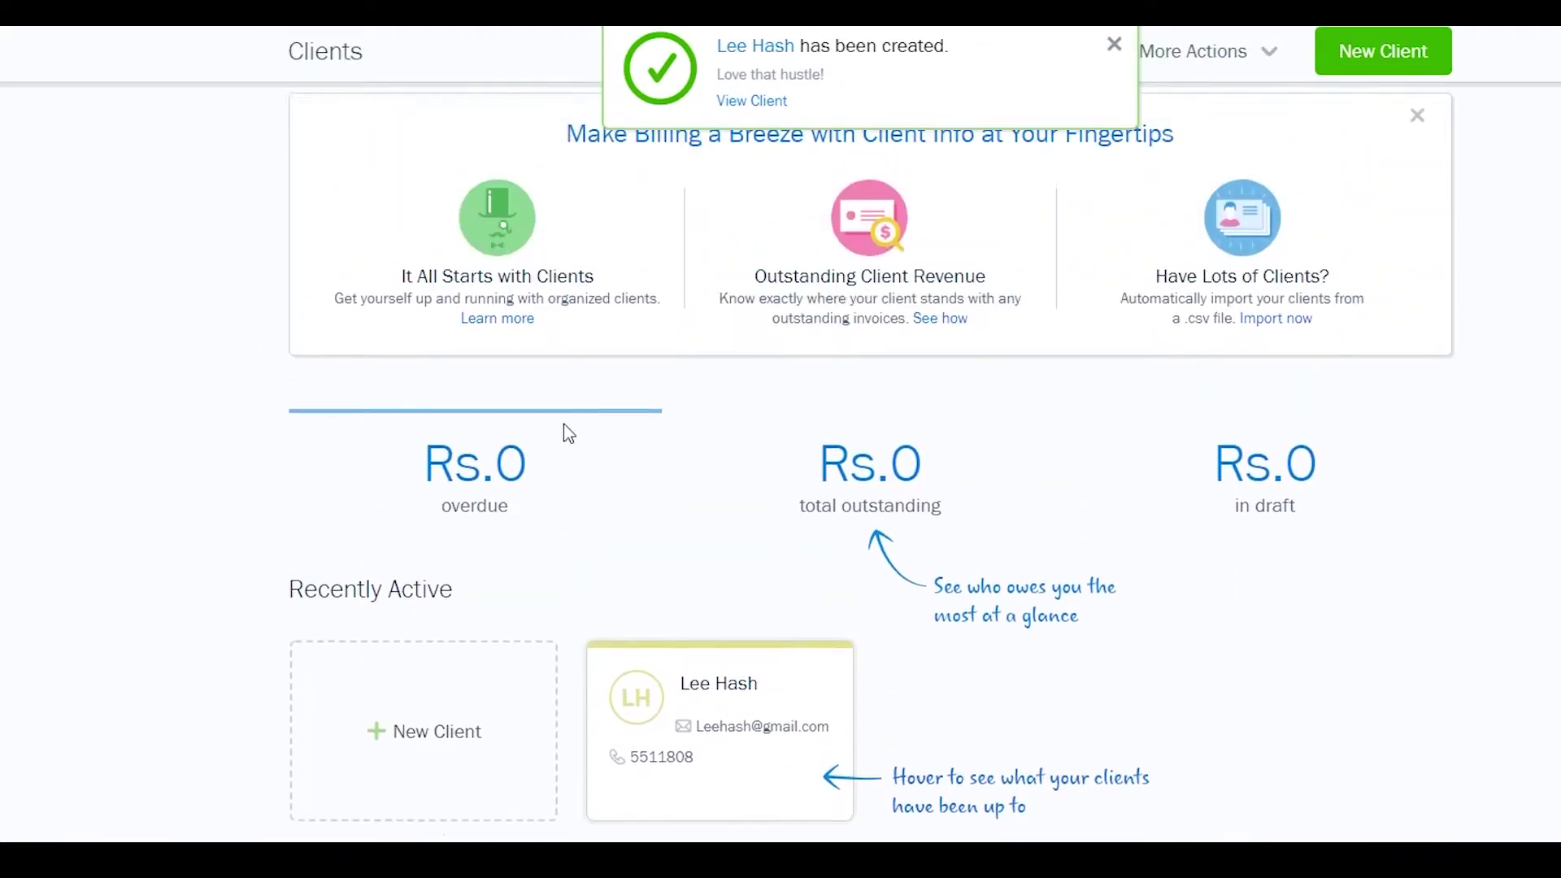
pyautogui.scroll(-3, 536, 651)
pyautogui.scroll(3, 714, 579)
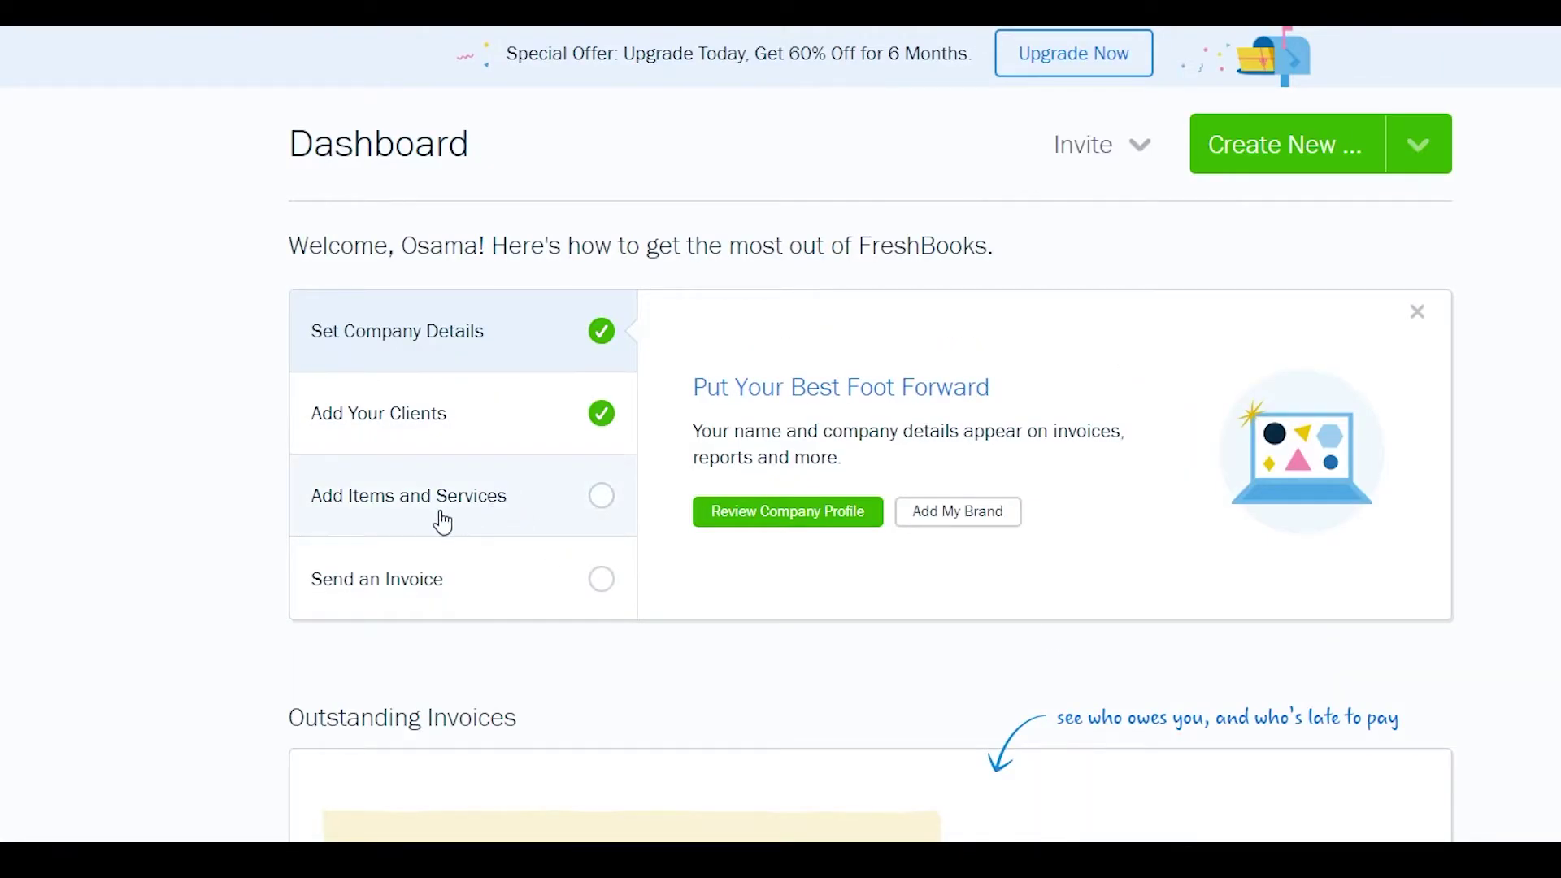
pyautogui.click(429, 517)
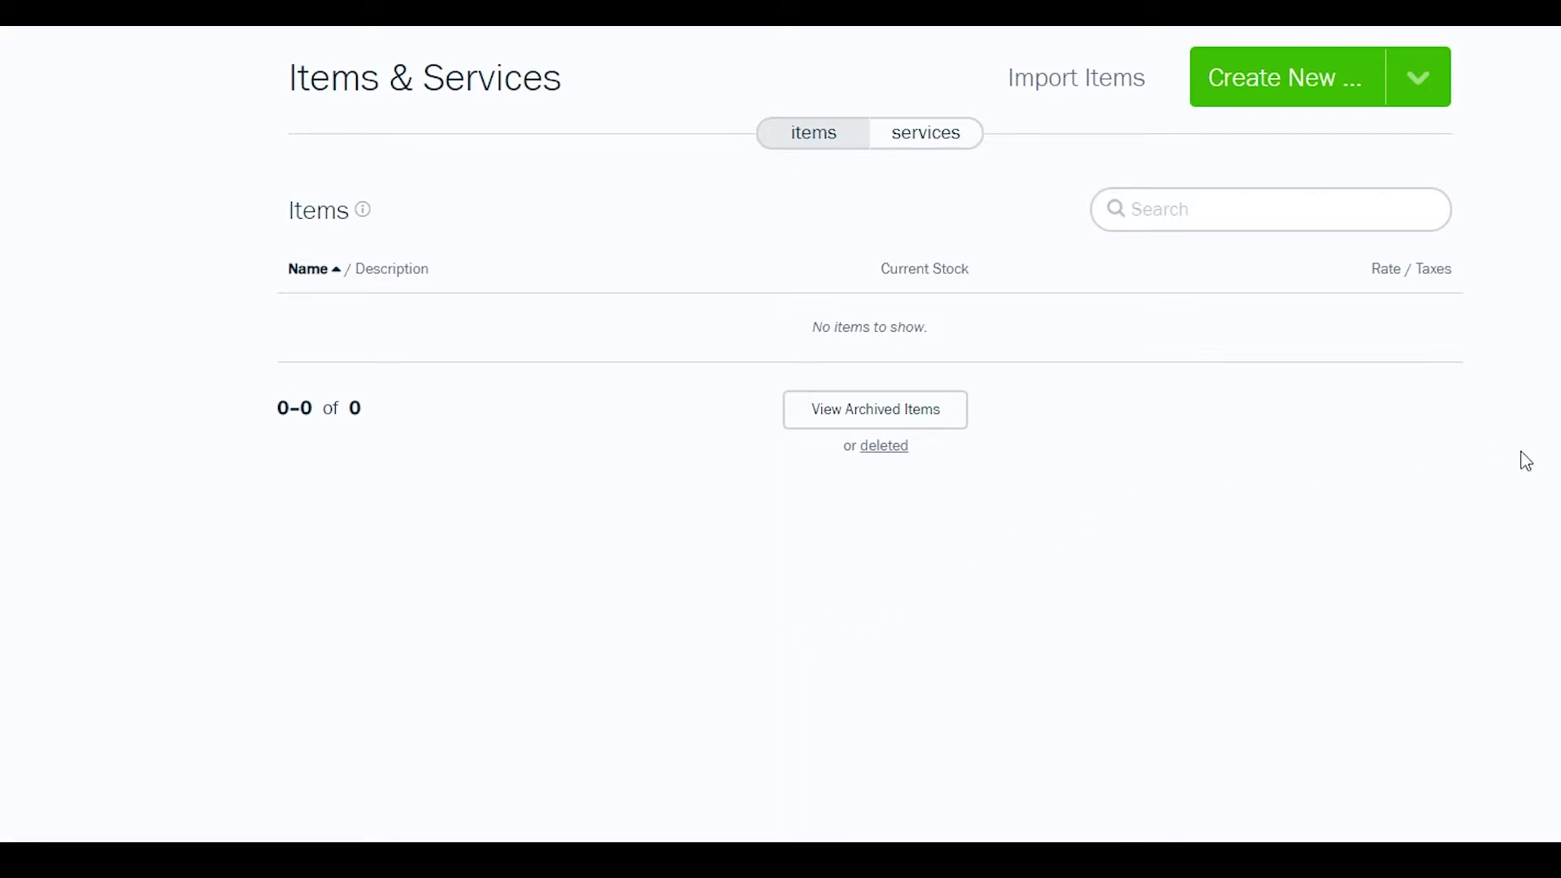
# - Create a new item named 'book' with description 'its a book' and rate 5000
pyautogui.click(1290, 104)
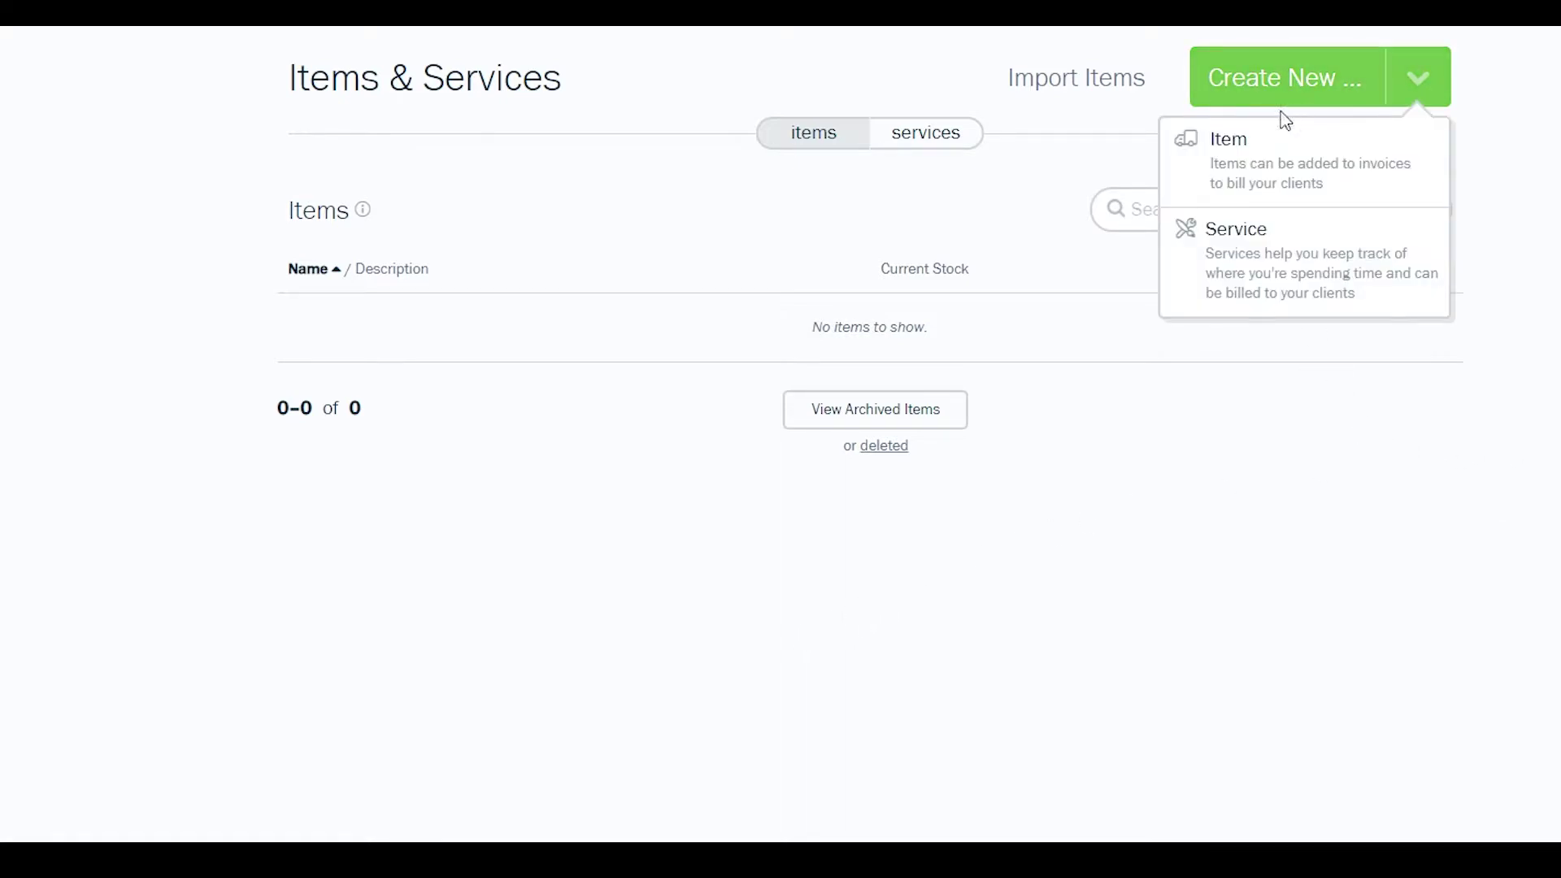
pyautogui.click(1293, 187)
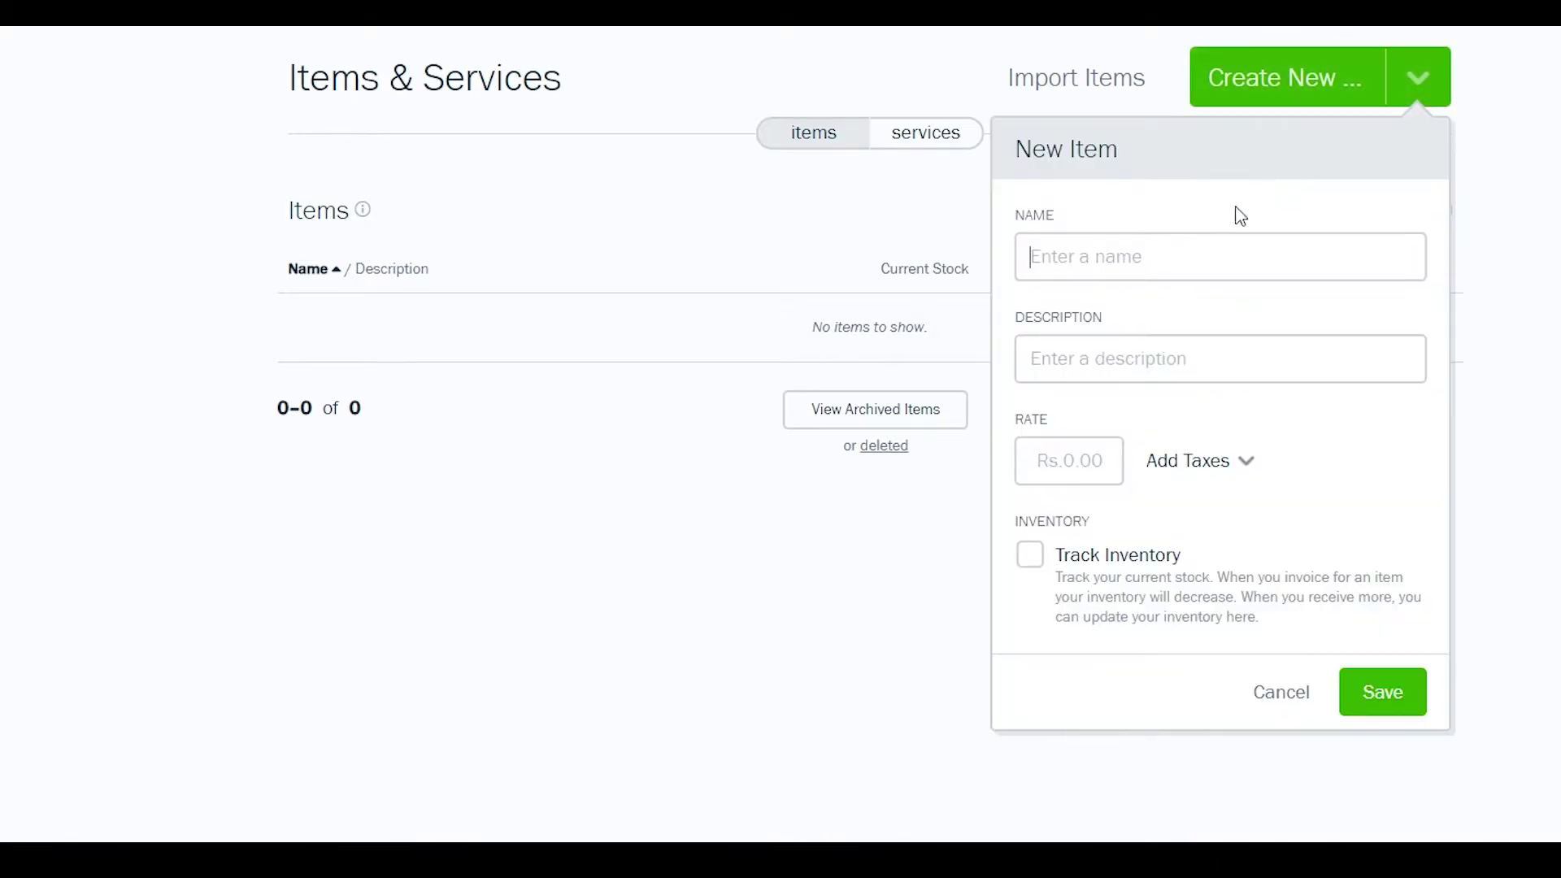
pyautogui.click(1110, 258)
pyautogui.click(1118, 264)
pyautogui.write('book')
pyautogui.click(1115, 358)
pyautogui.write('its a book')
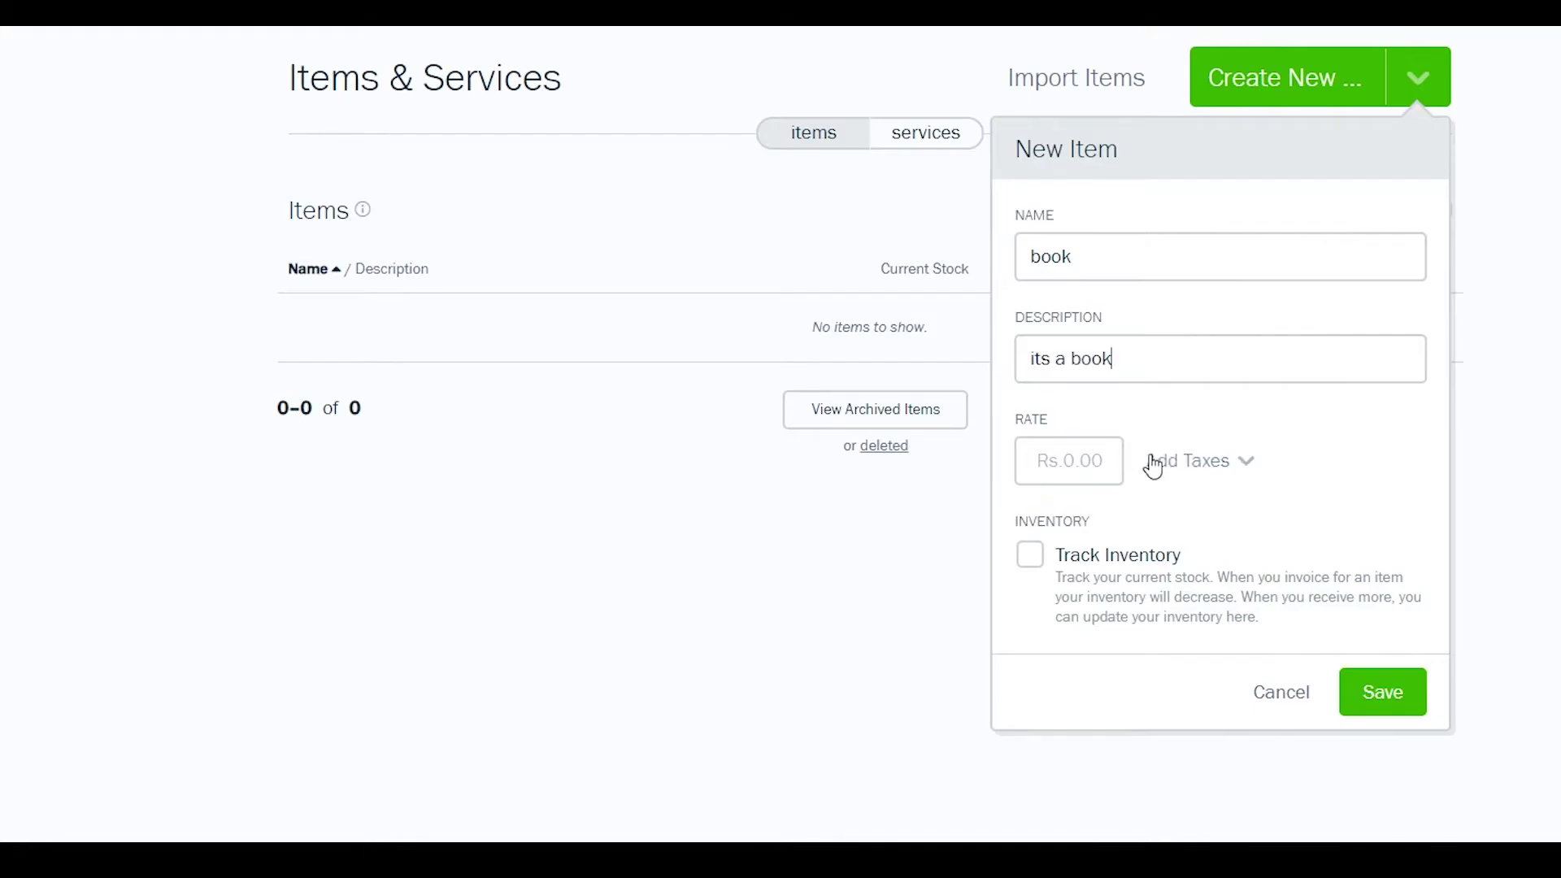
pyautogui.click(1093, 460)
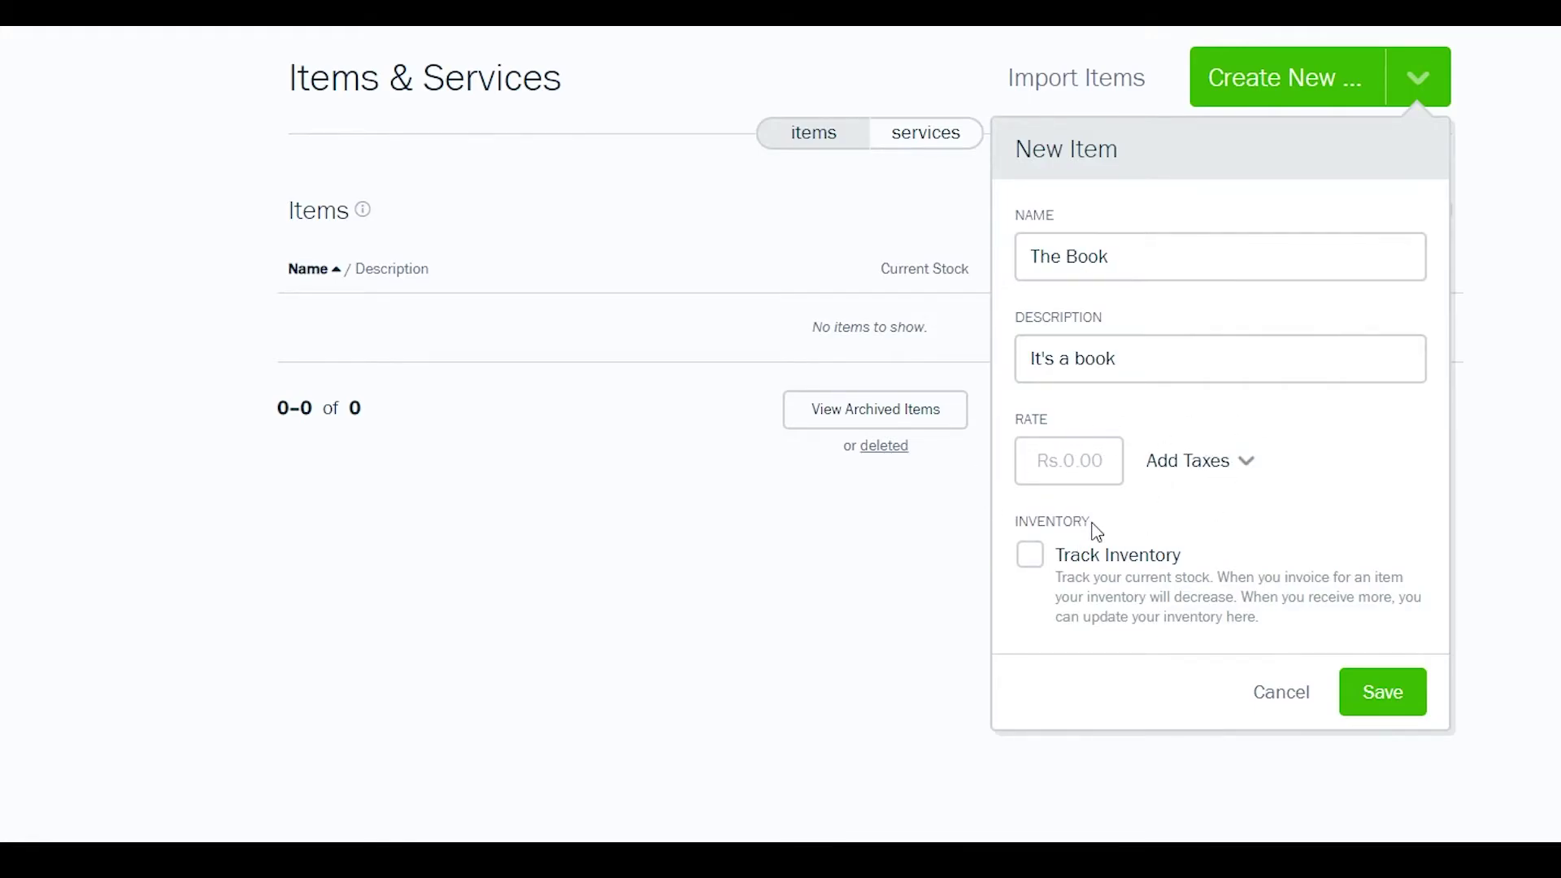
pyautogui.write('5000')
# - Apply a 20% tax to the book item
pyautogui.click(1191, 470)
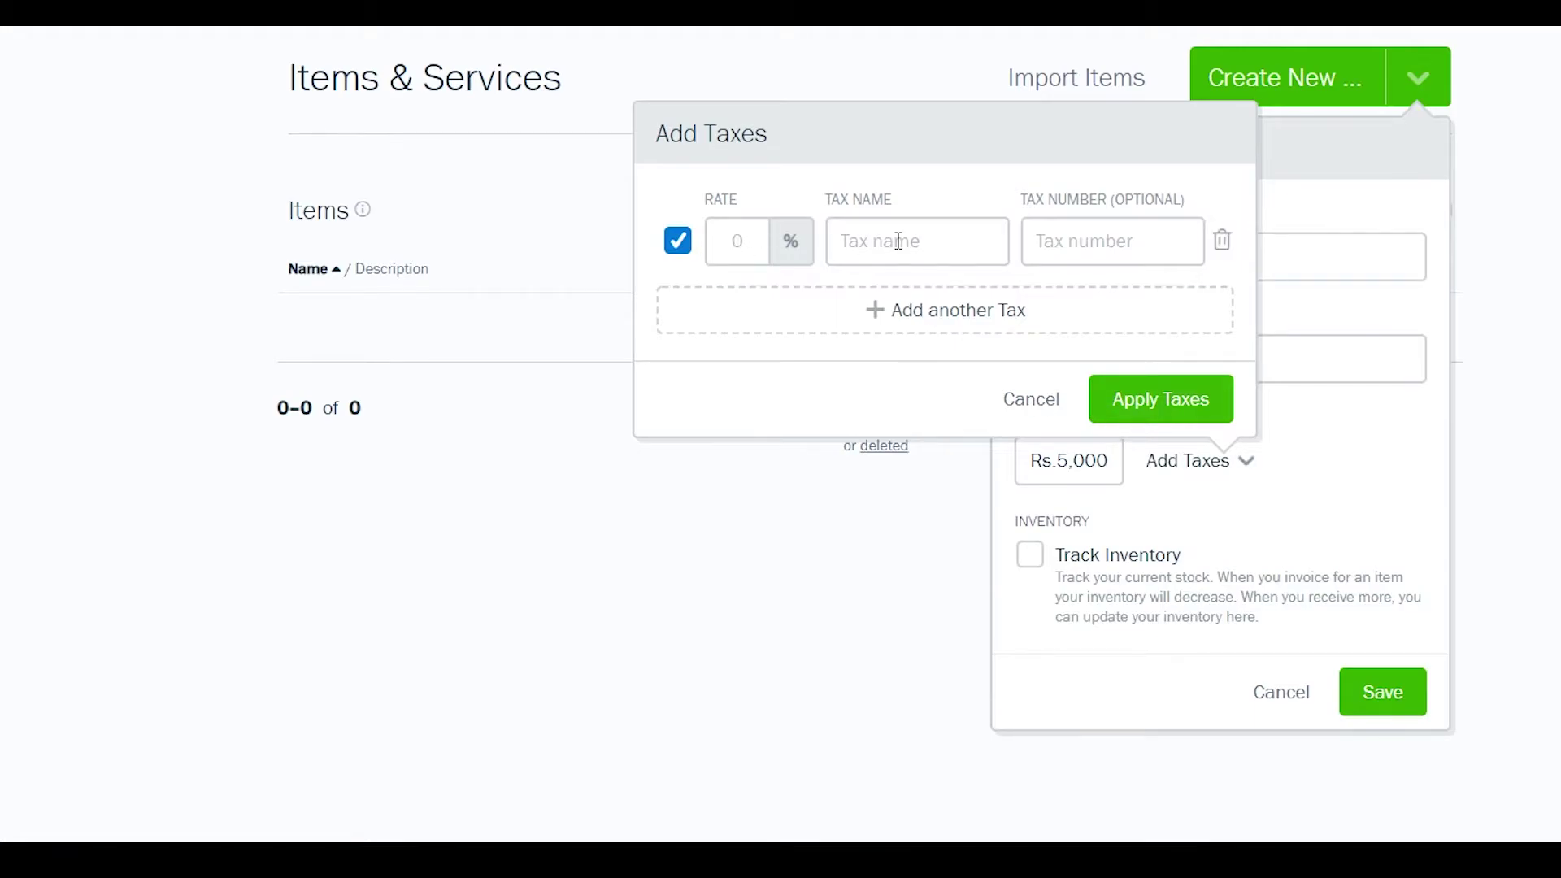
pyautogui.write('20')
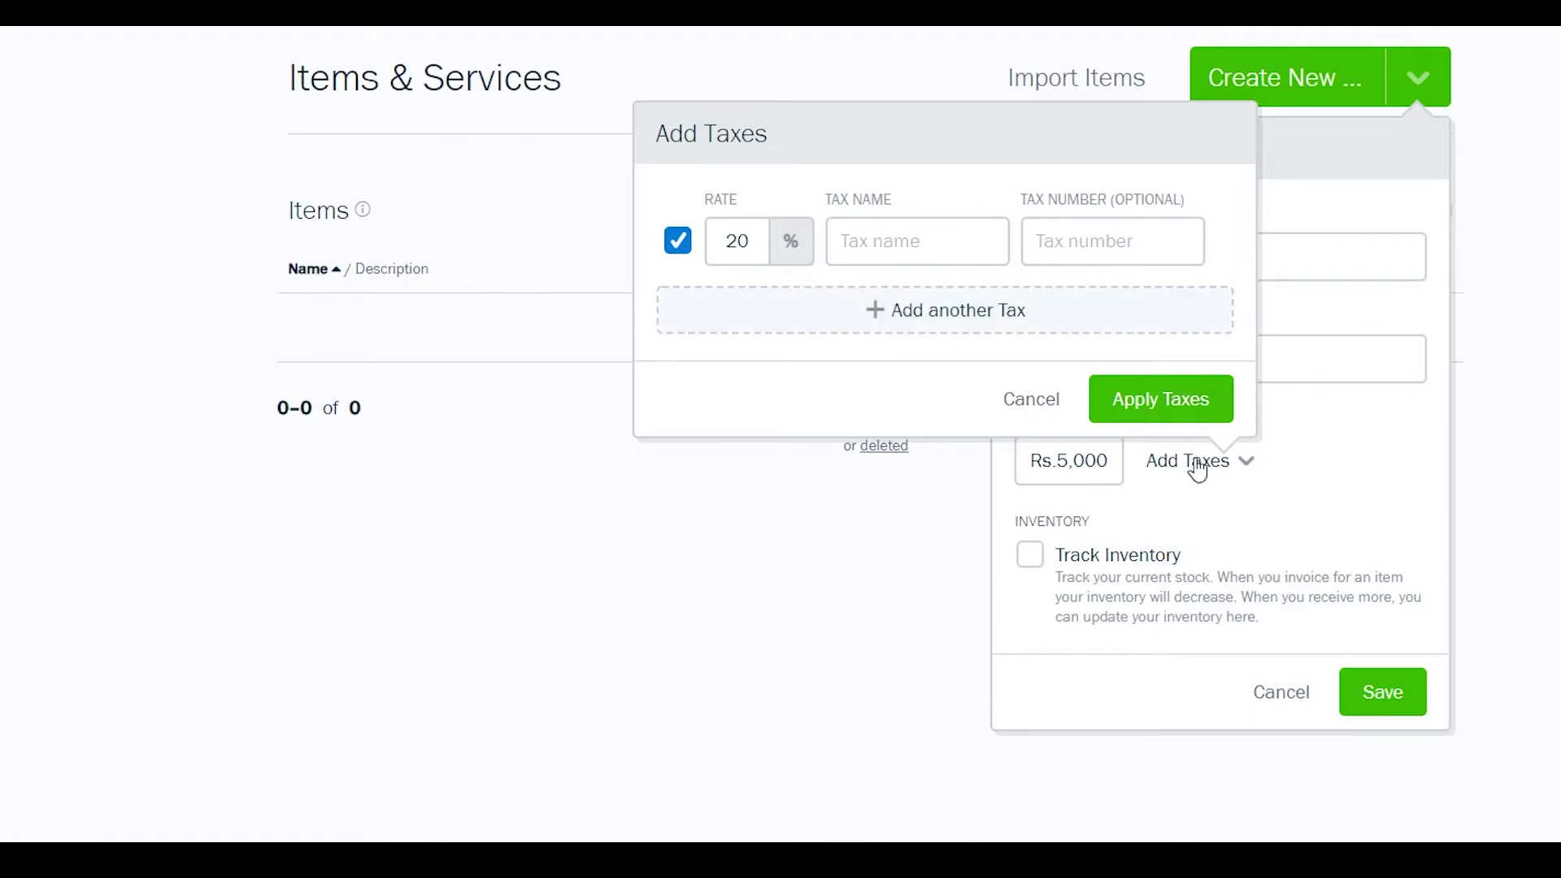
pyautogui.click(1176, 401)
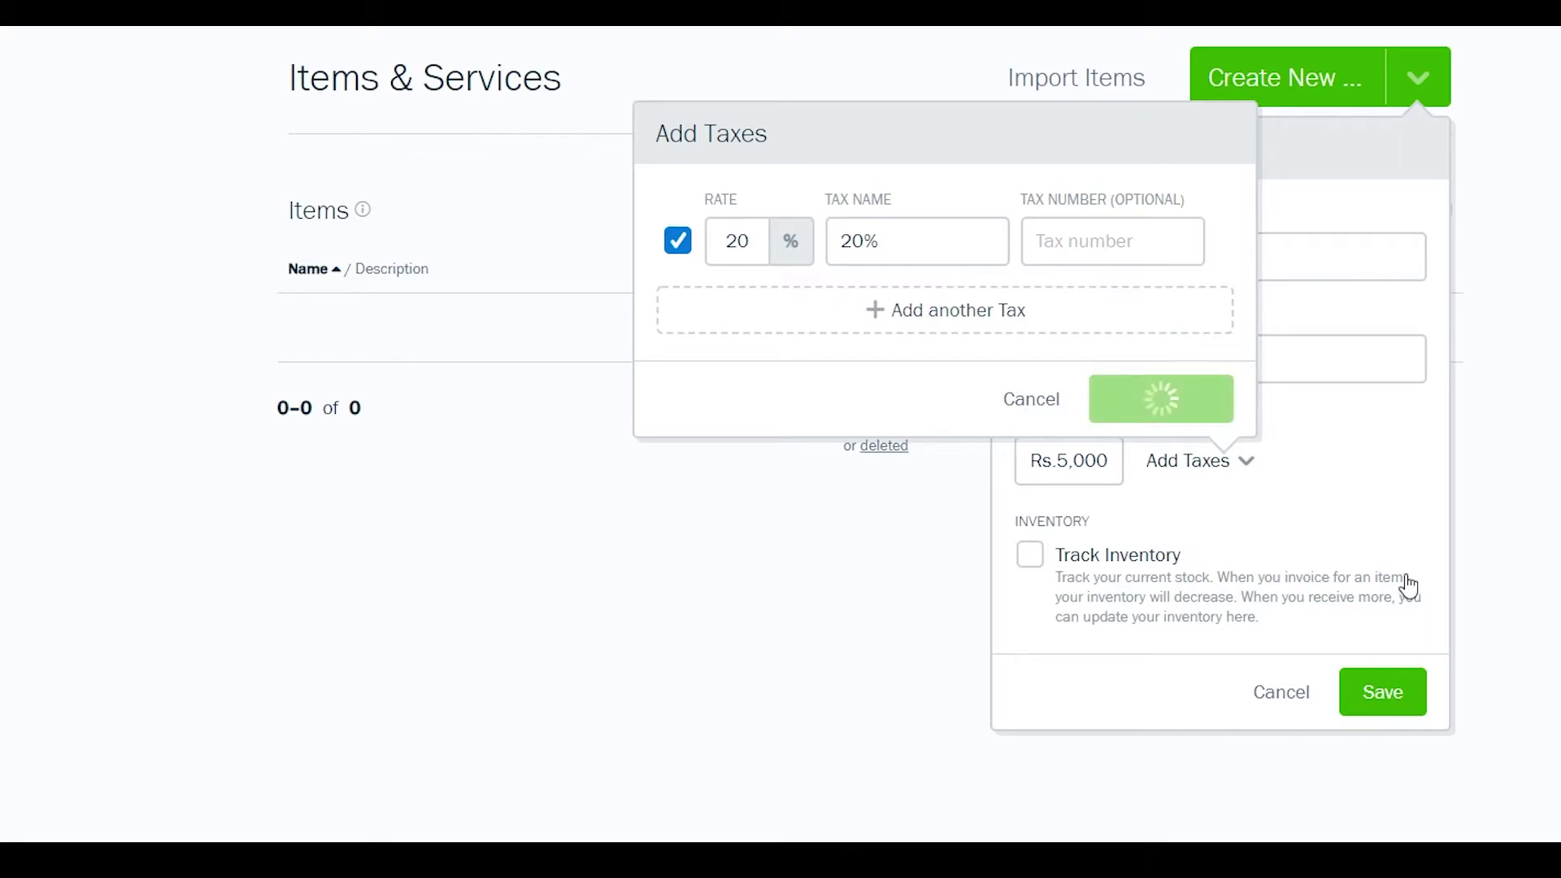
# - Turn on inventory tracking with 50 units in stock and save the item
pyautogui.click(1031, 555)
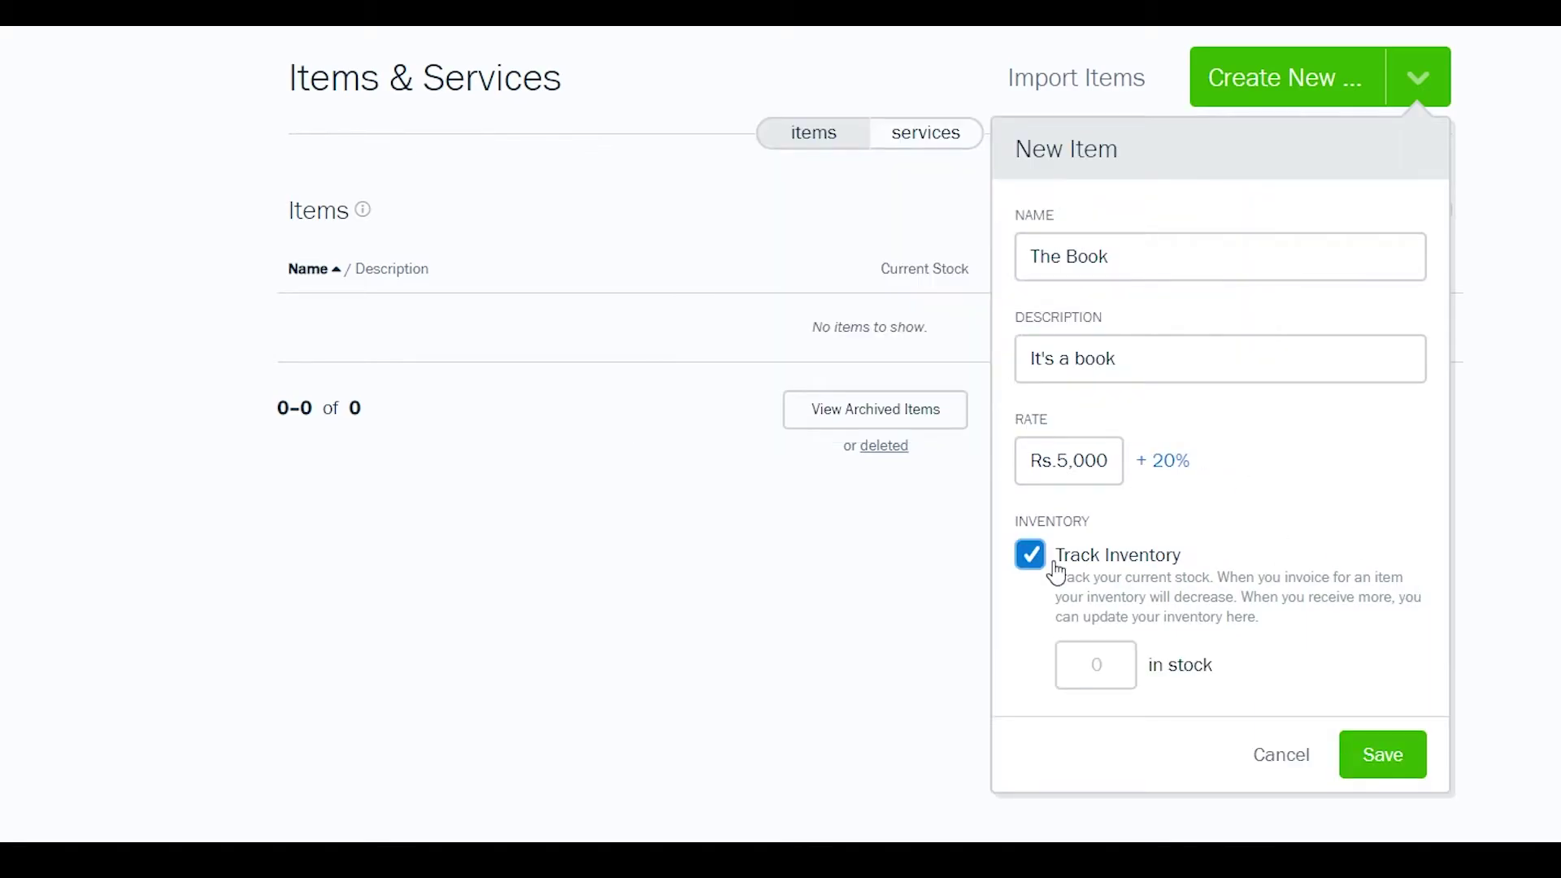
pyautogui.click(1121, 672)
pyautogui.write('50')
pyautogui.click(1307, 668)
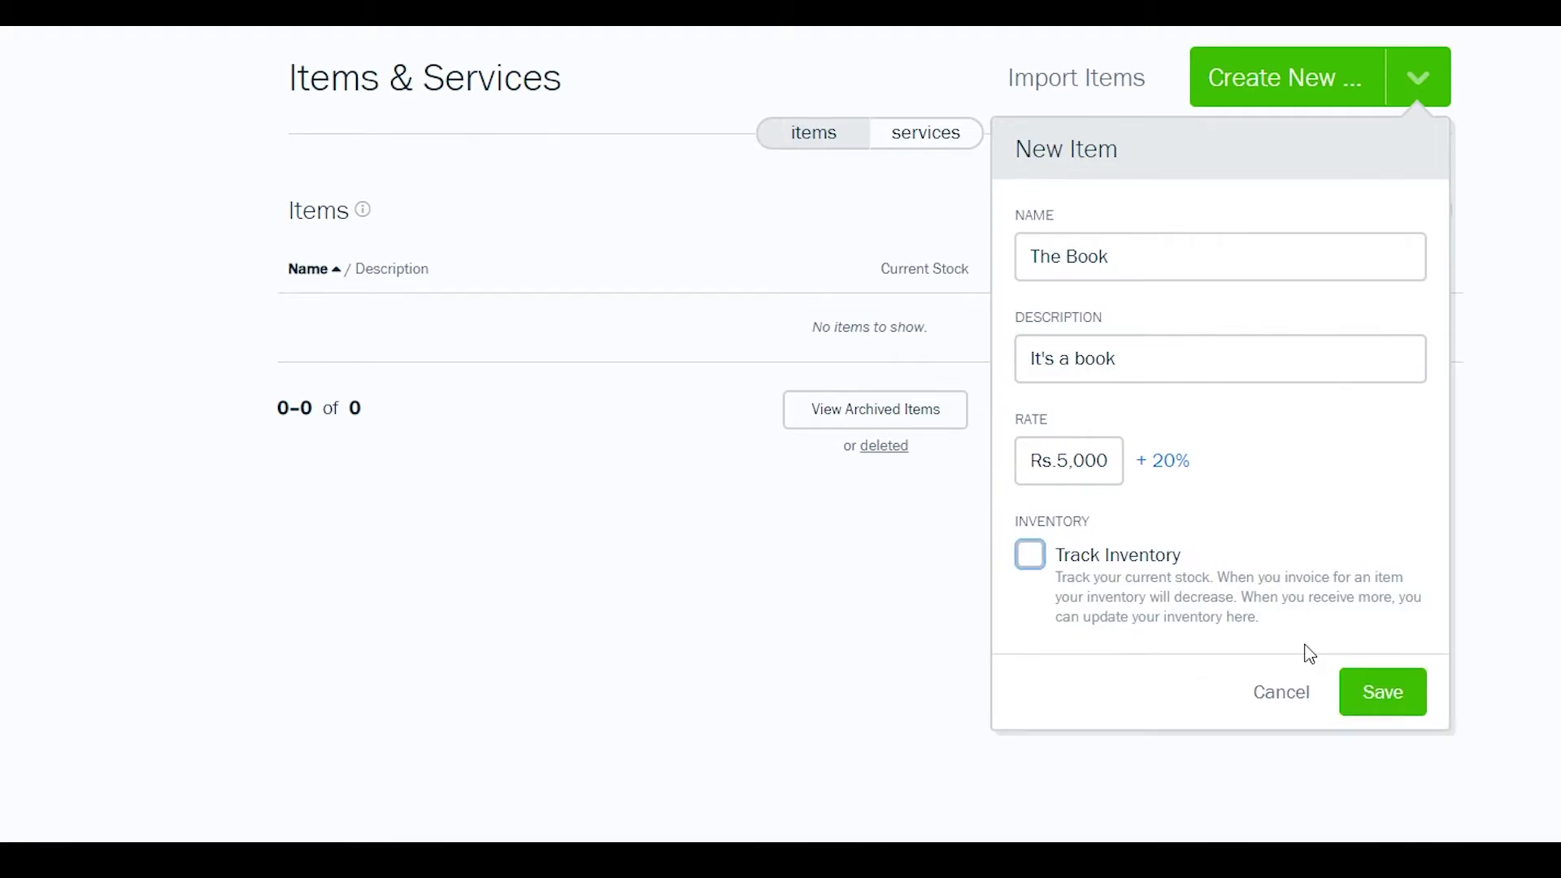
pyautogui.click(1386, 752)
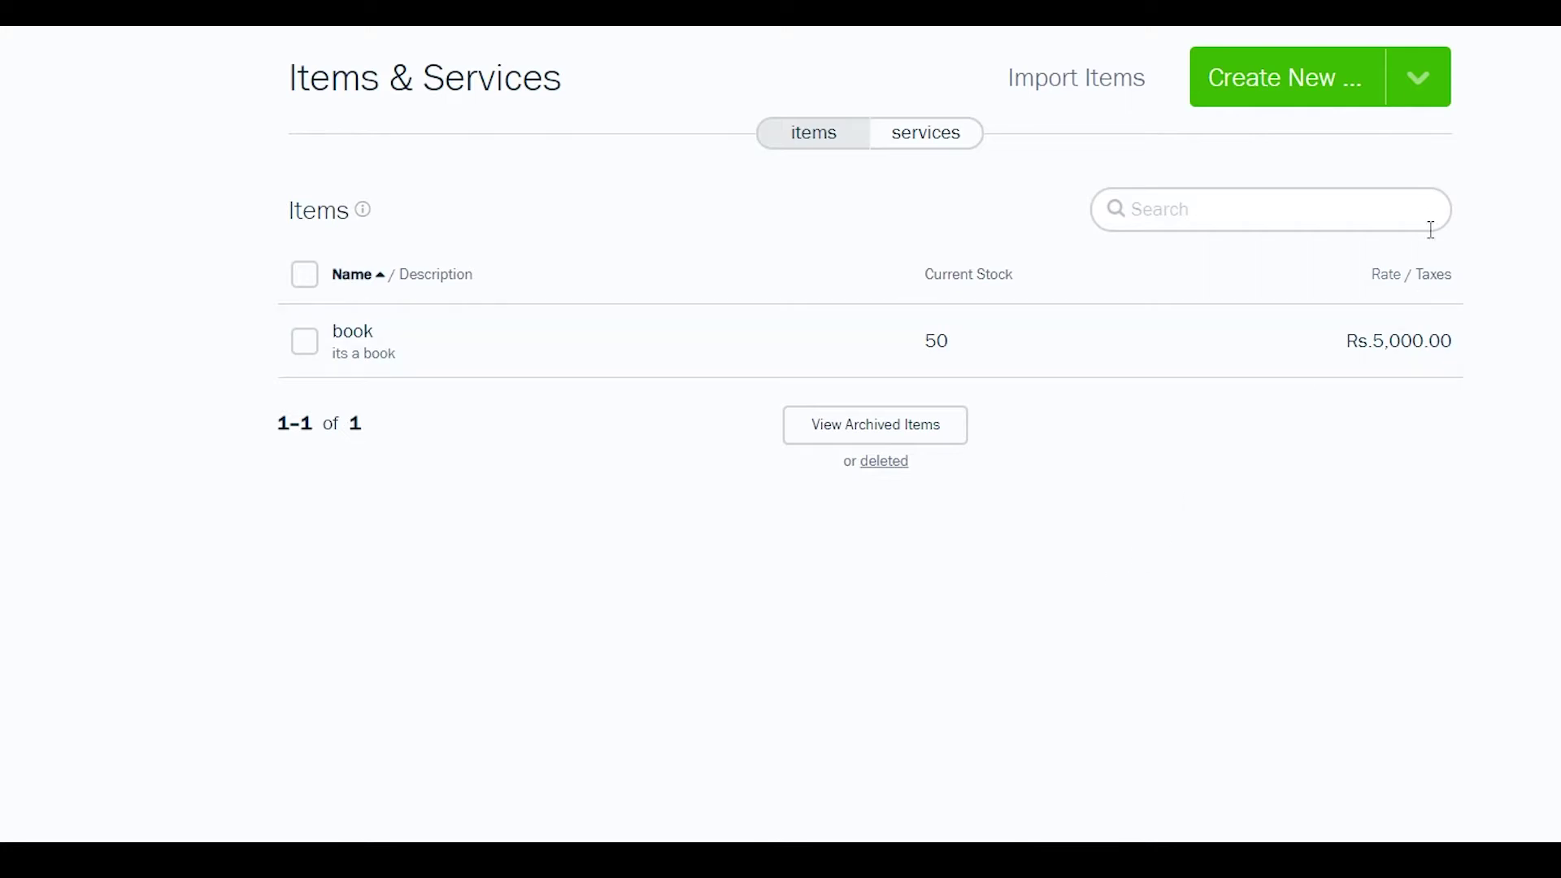
# - Create and save a 'consultant' service described 'This is a consultant' at rate 10000
pyautogui.click(1339, 113)
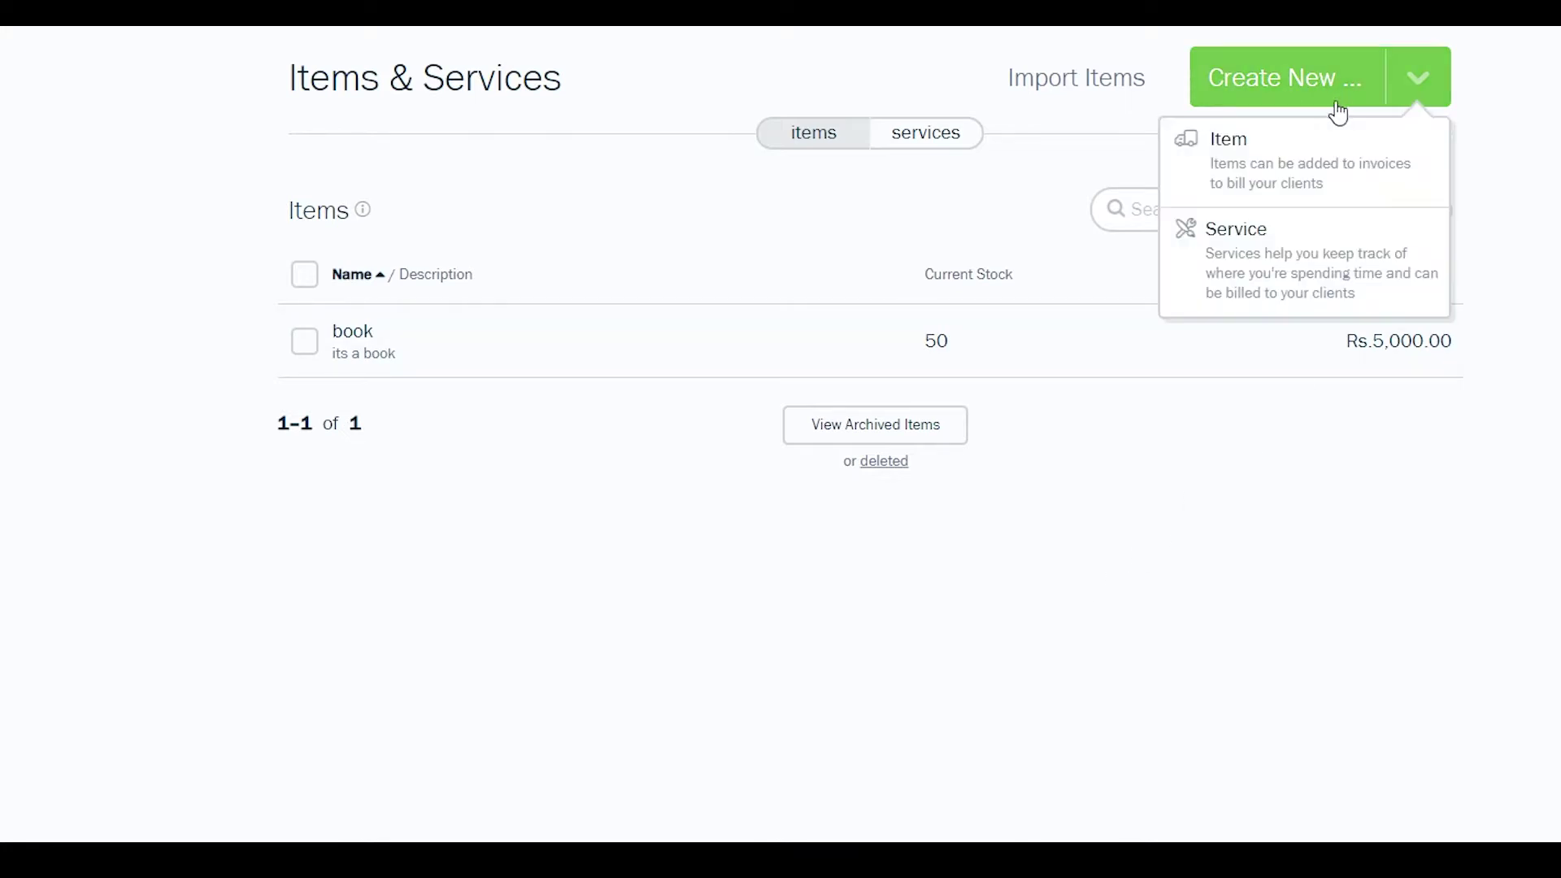
pyautogui.click(1244, 247)
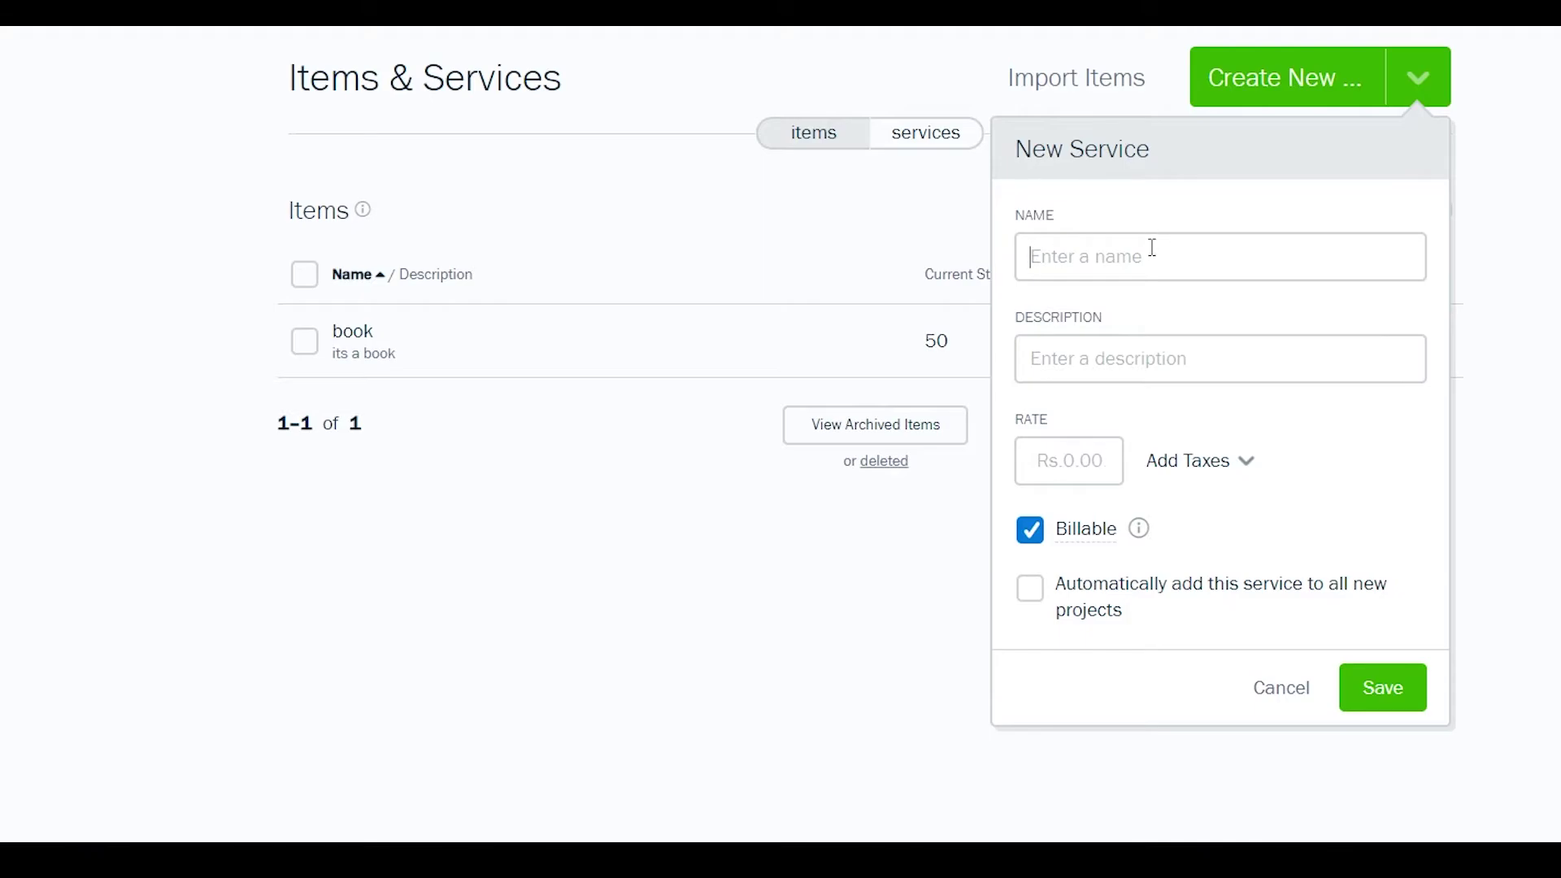
pyautogui.write('consultant')
pyautogui.click(1217, 370)
pyautogui.write('This is a consultant')
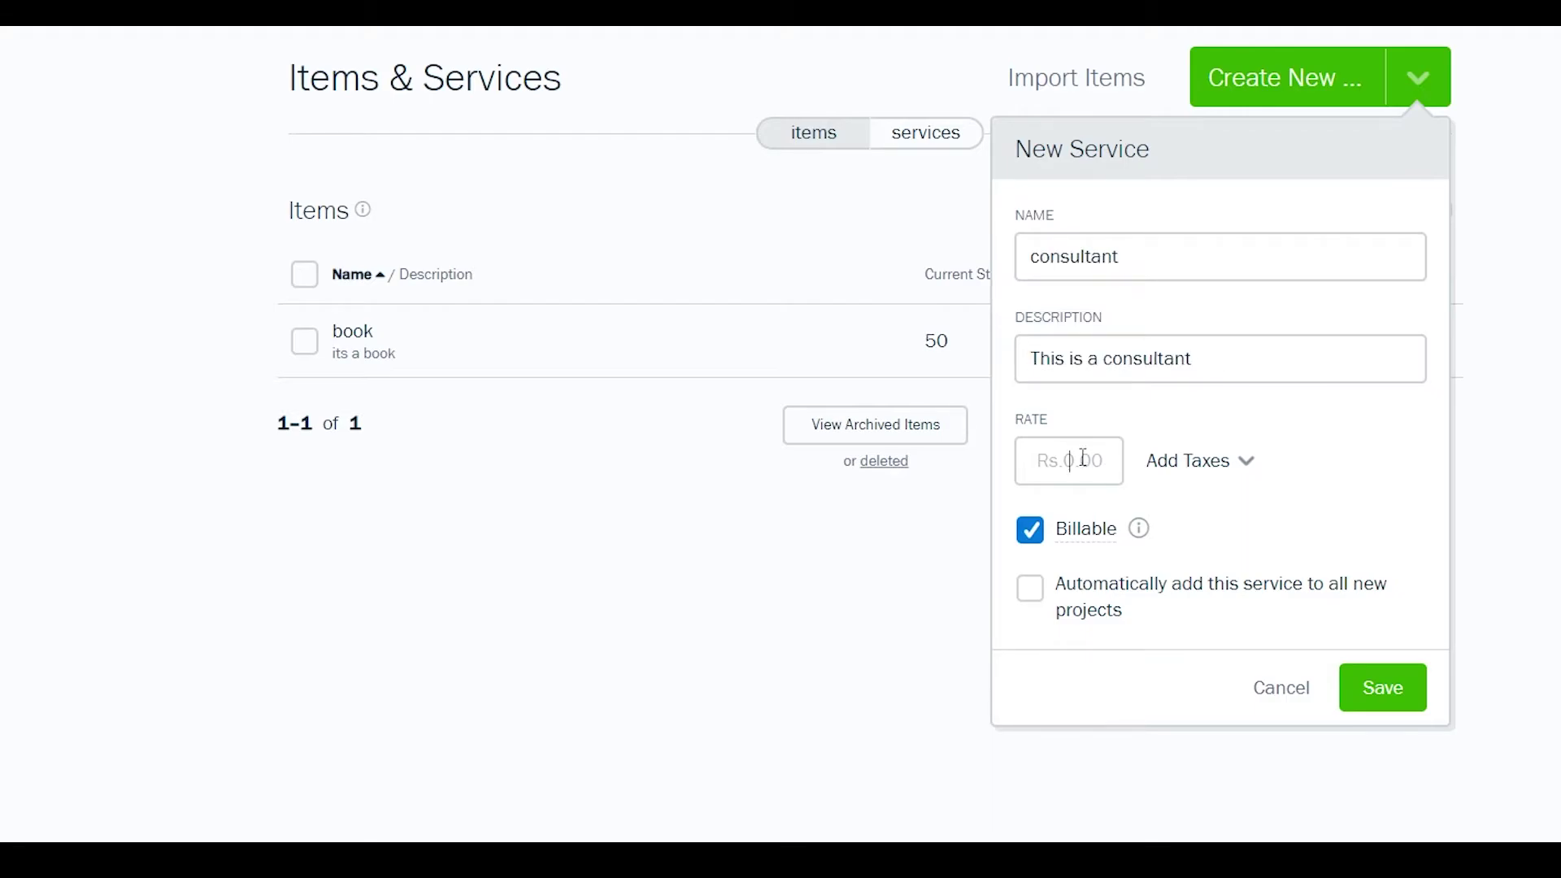
pyautogui.write('10000')
pyautogui.click(1338, 416)
pyautogui.click(1398, 695)
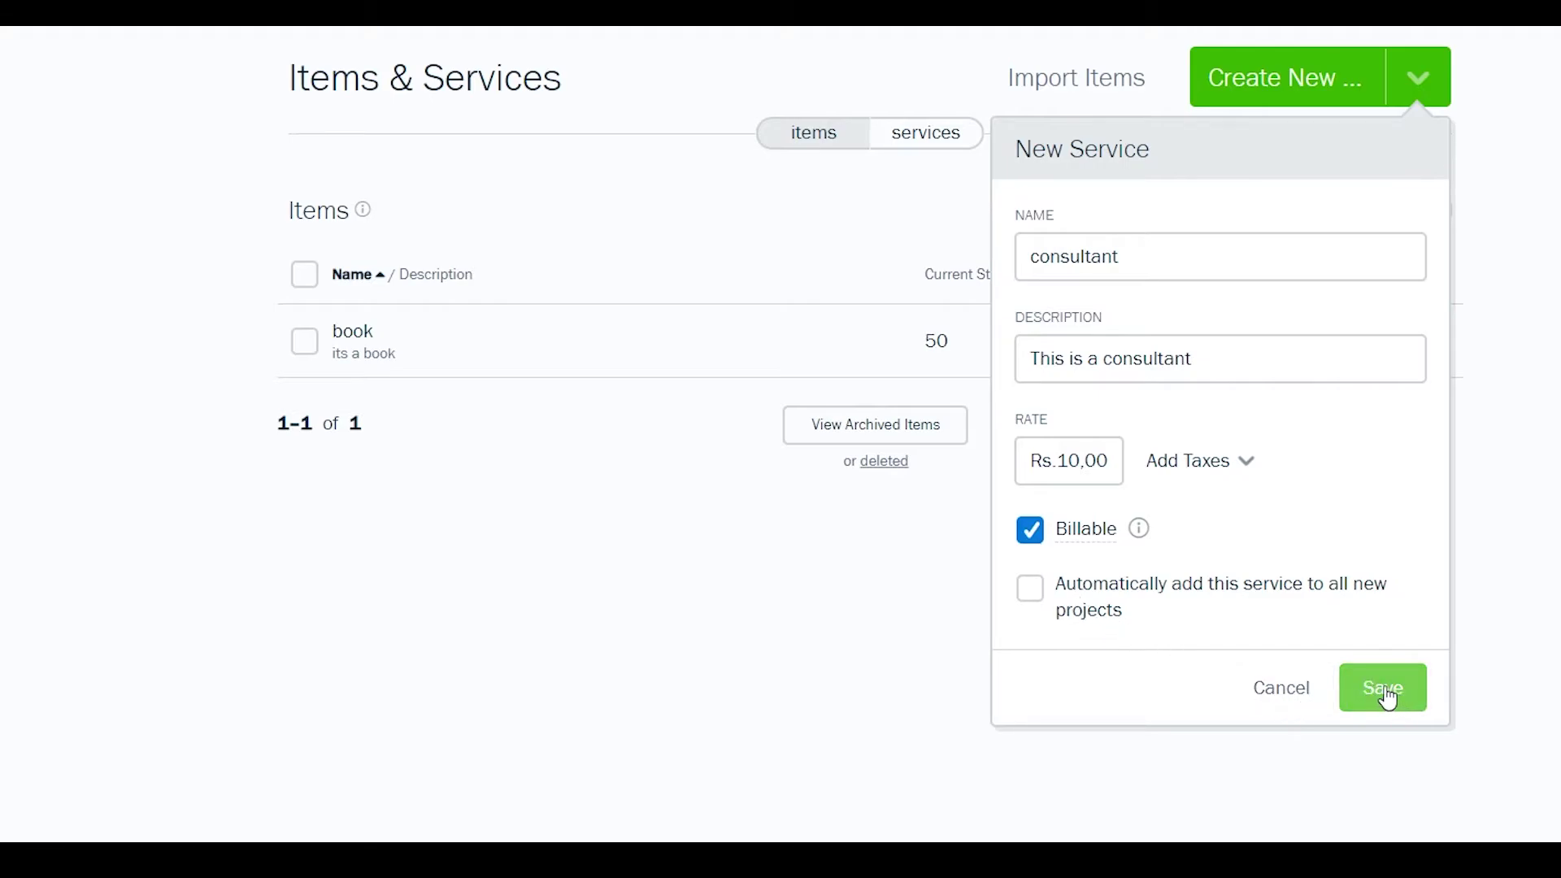
pyautogui.click(891, 155)
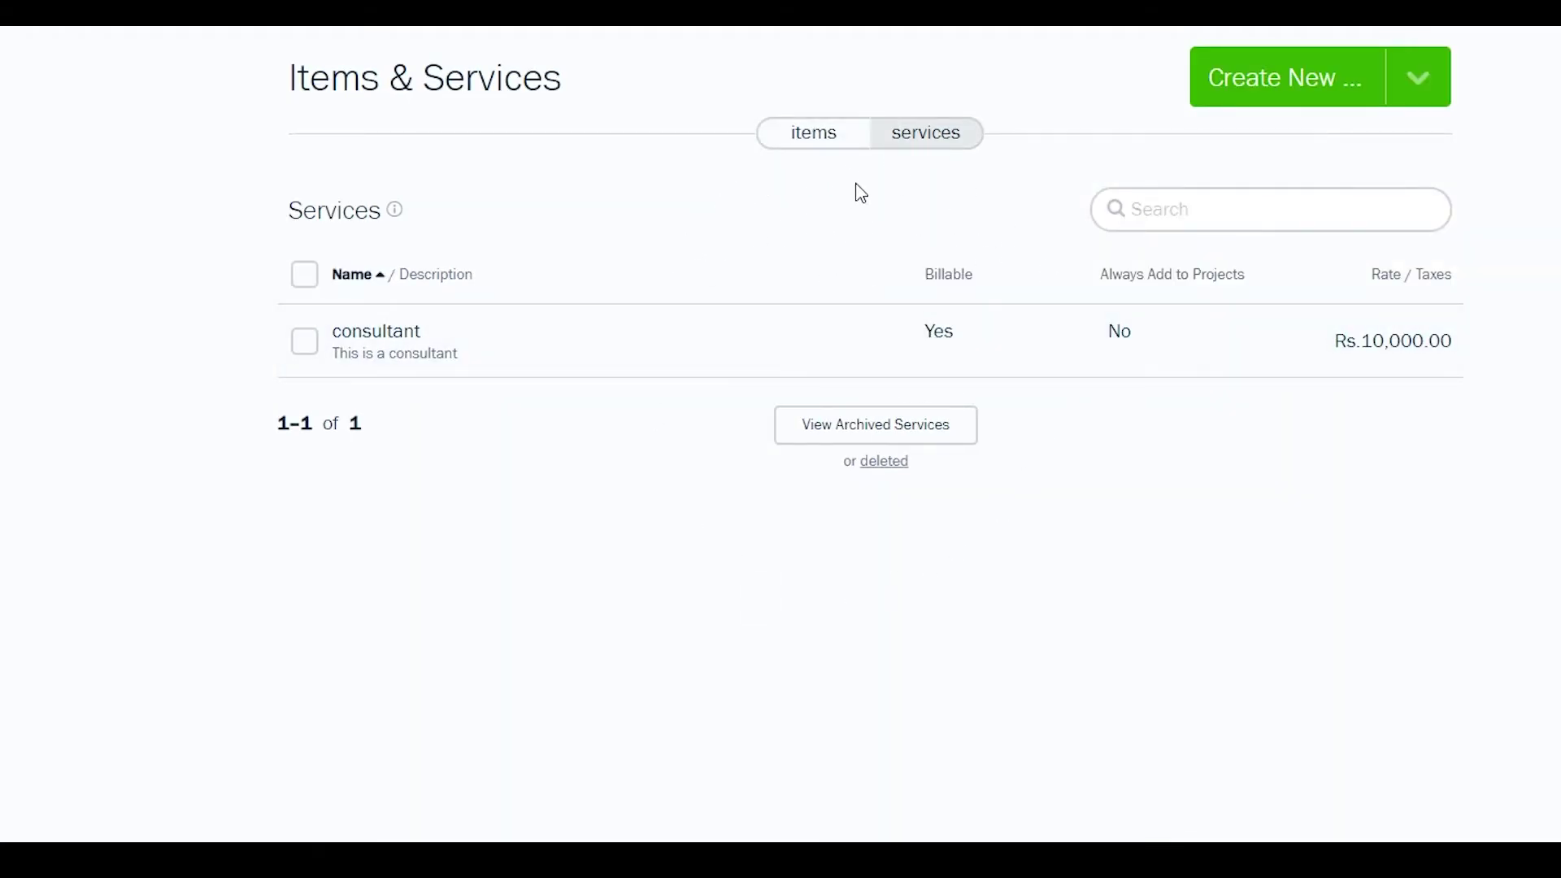
pyautogui.click(814, 140)
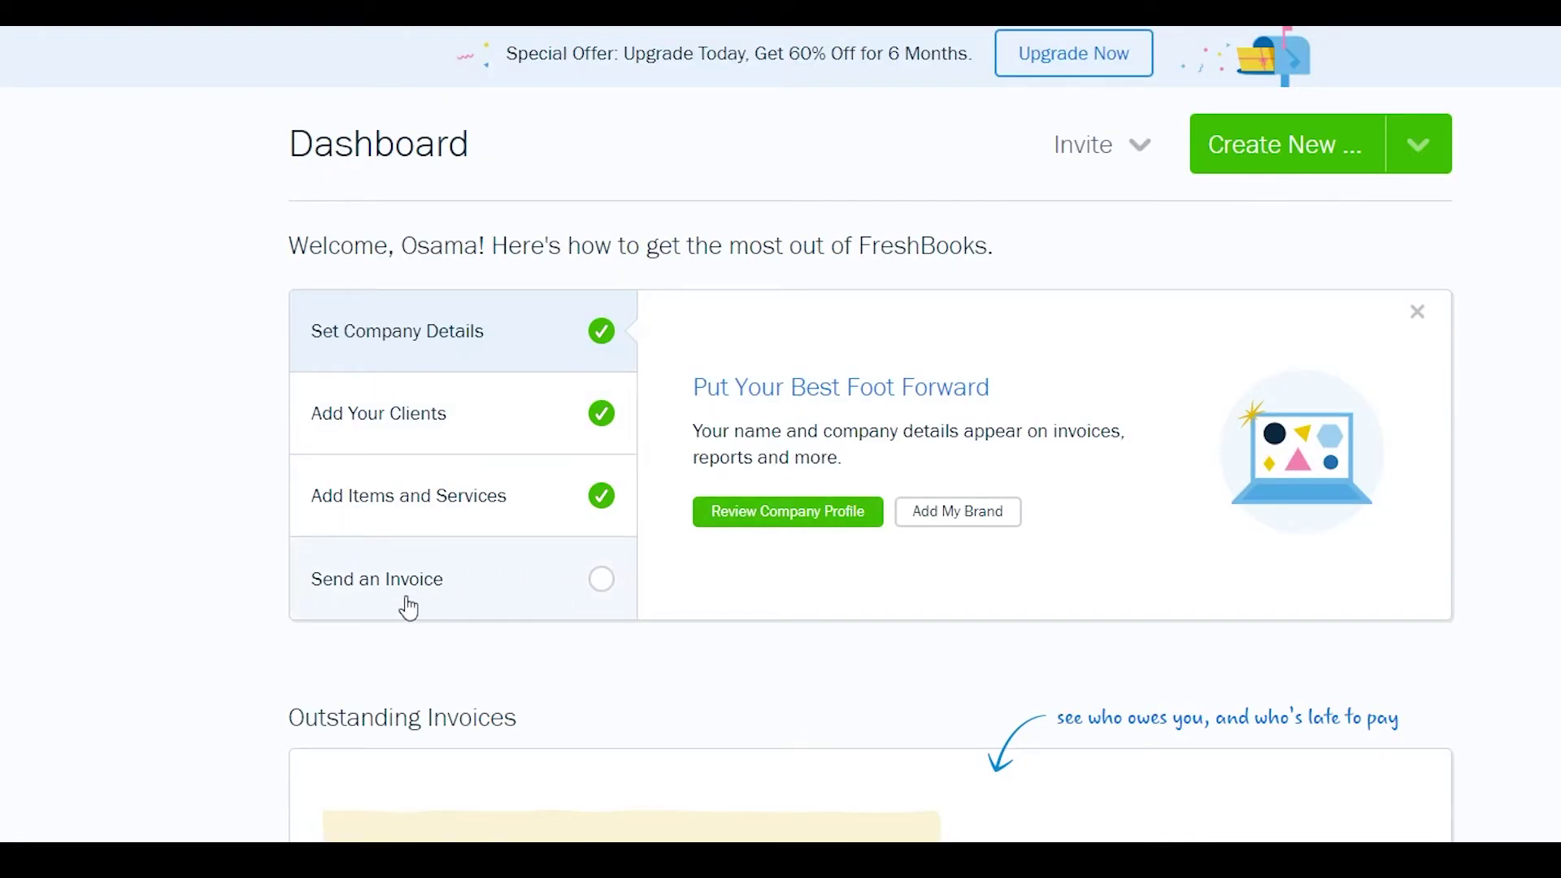
# - On the dashboard, bring up the Send an Invoice step's Start Your First Invoice panel
pyautogui.click(428, 596)
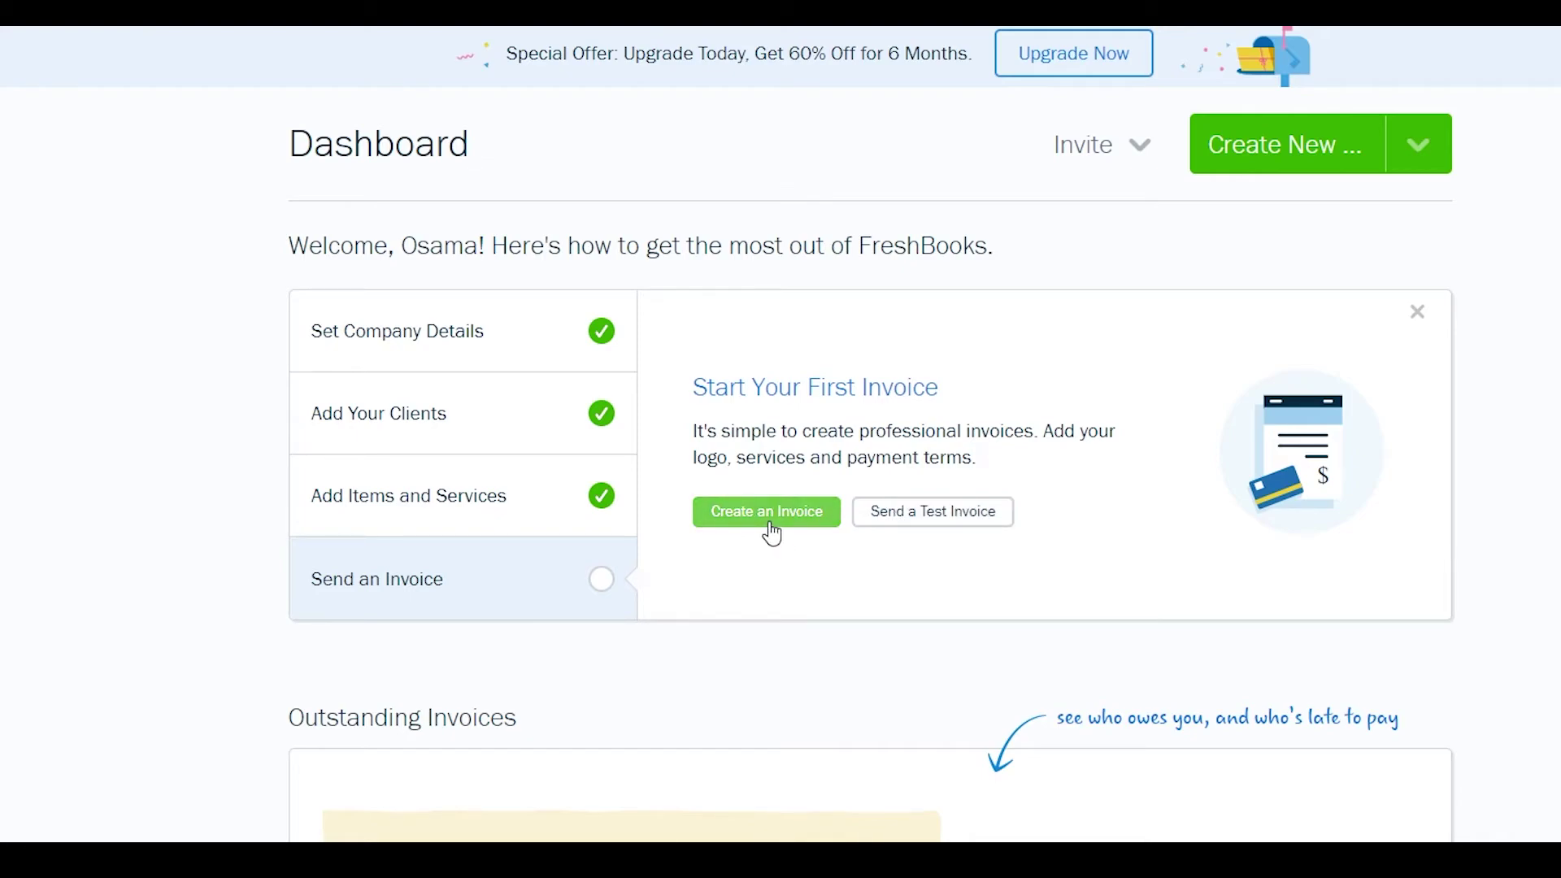
pyautogui.click(738, 522)
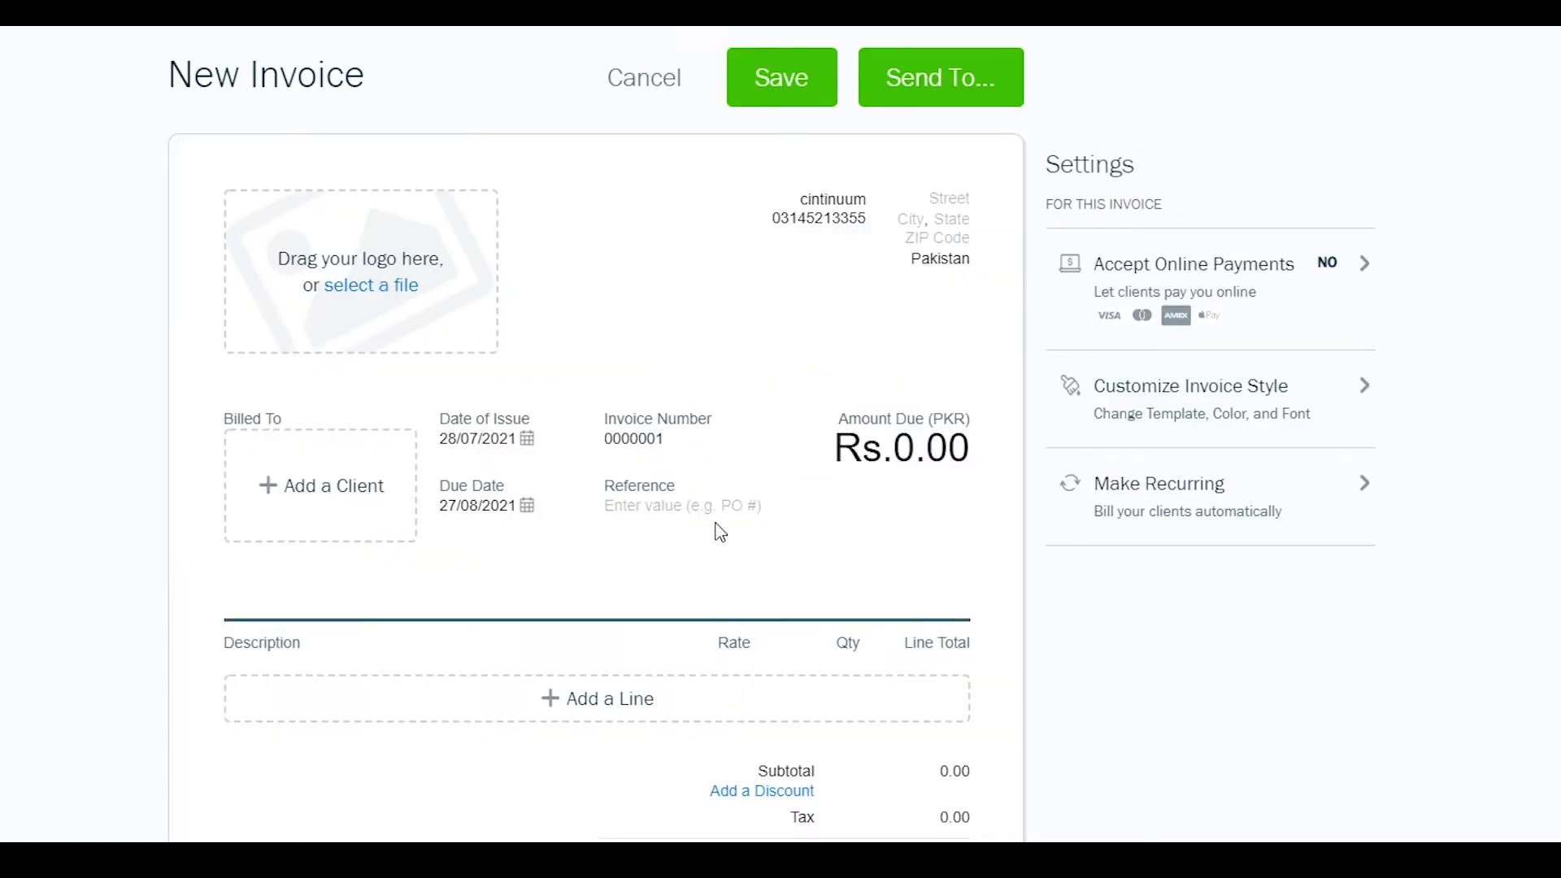
pyautogui.scroll(-6, 719, 534)
pyautogui.scroll(6, 725, 534)
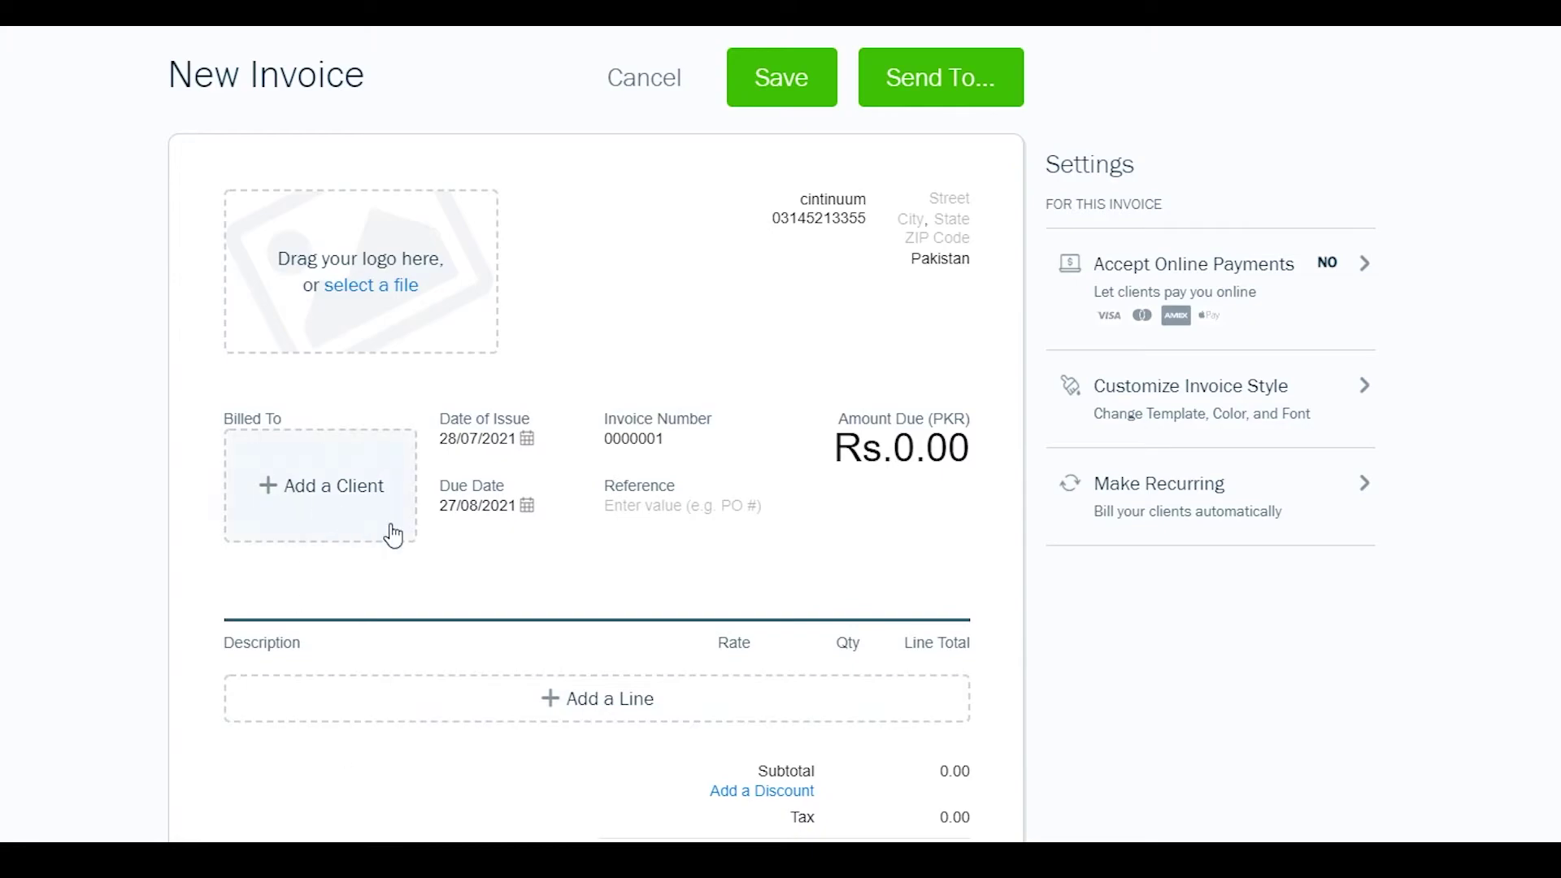
pyautogui.scroll(-4, 488, 648)
pyautogui.scroll(4, 487, 648)
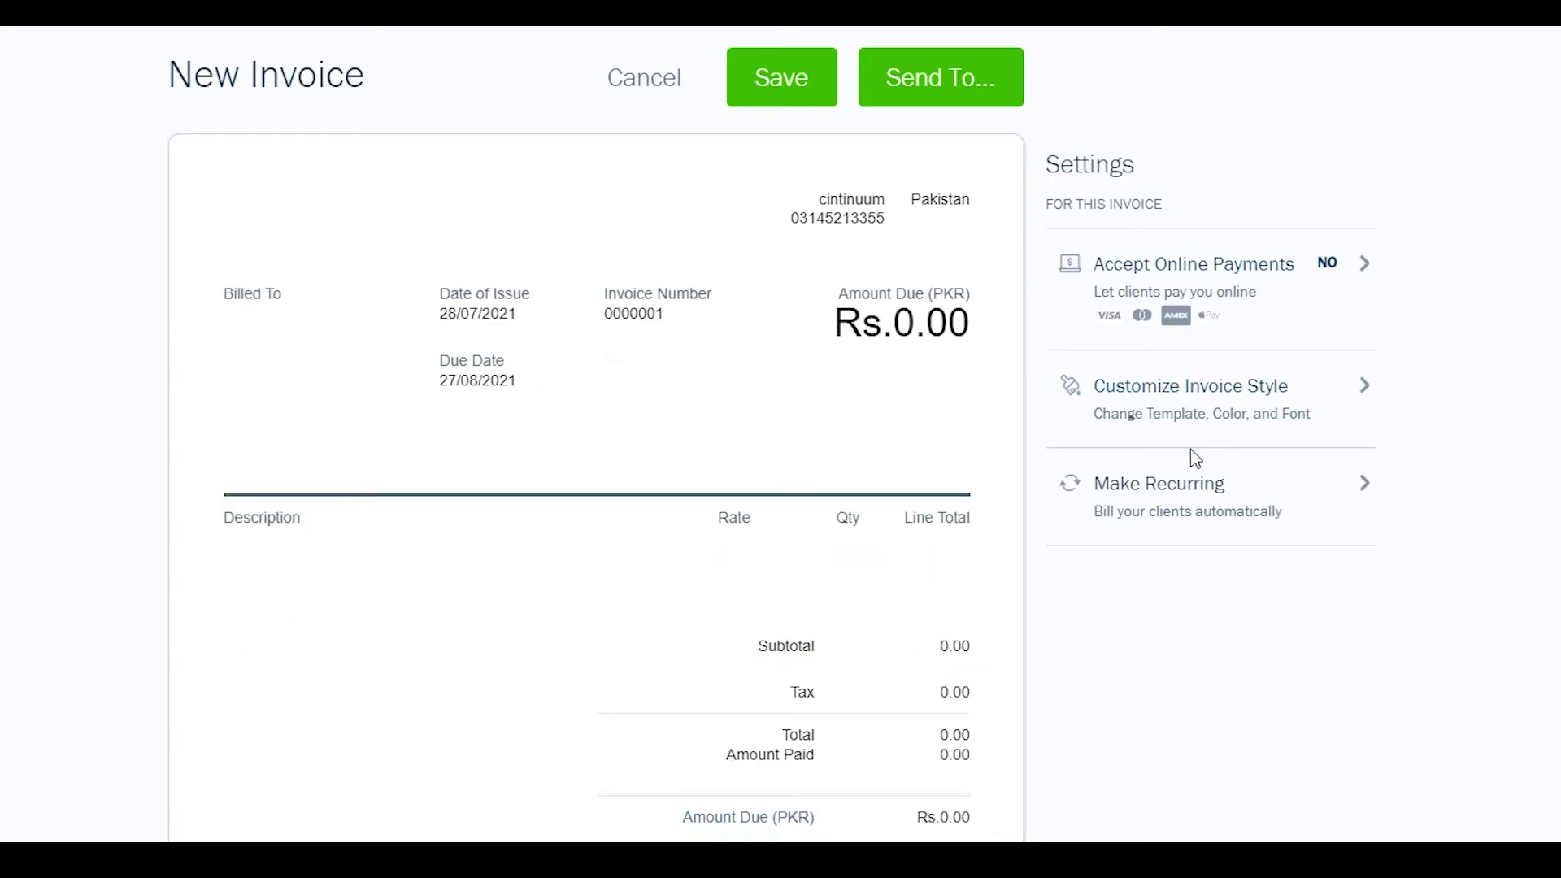
# - In the invoice style options, switch the template to Classic
pyautogui.click(1189, 401)
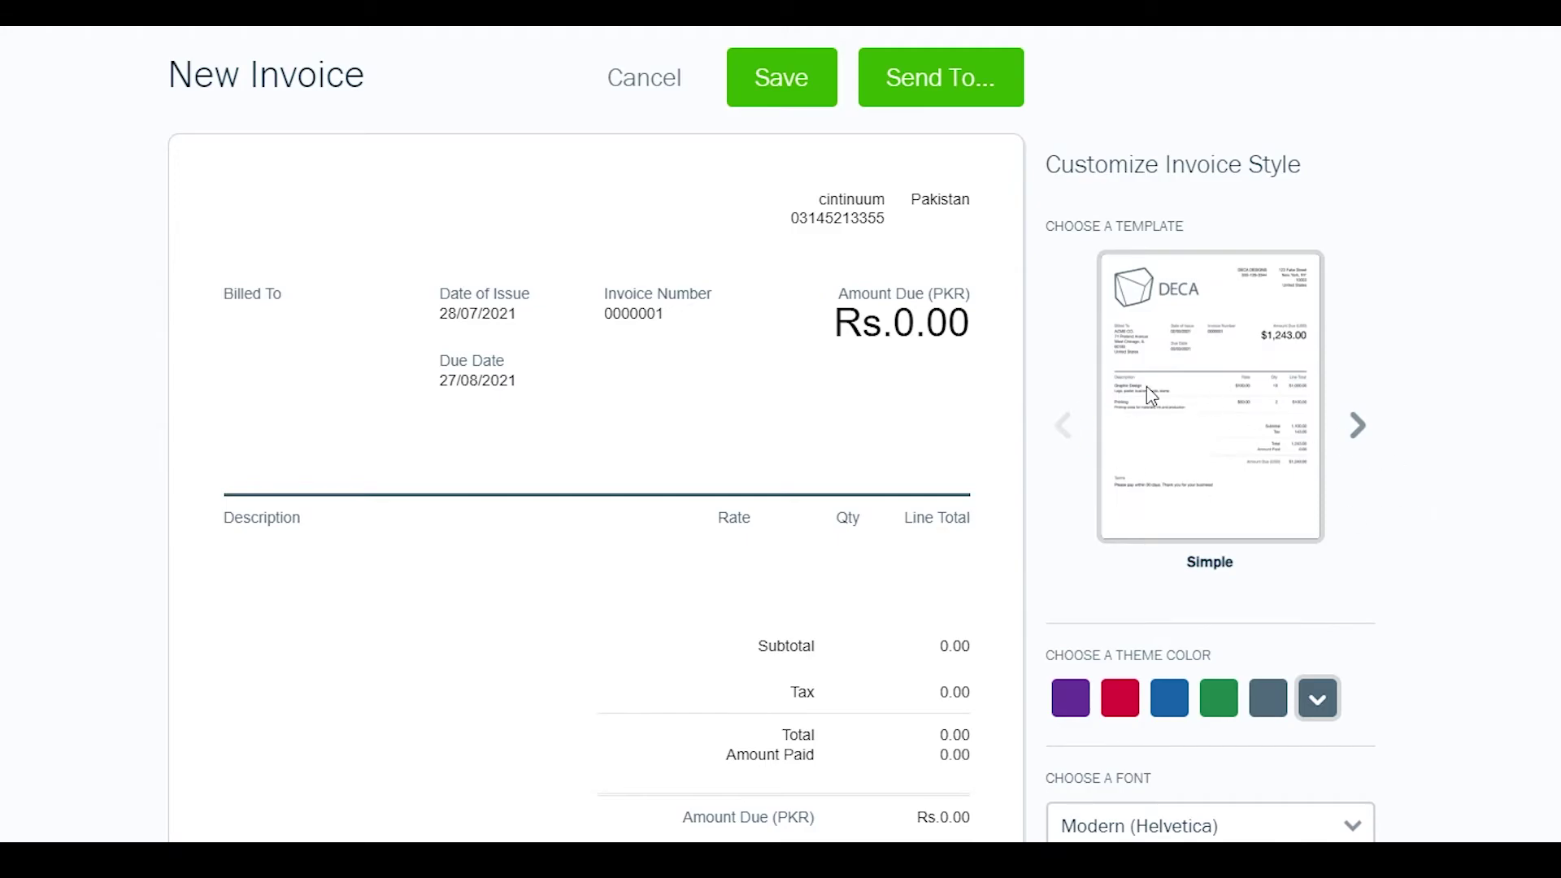
pyautogui.click(1359, 433)
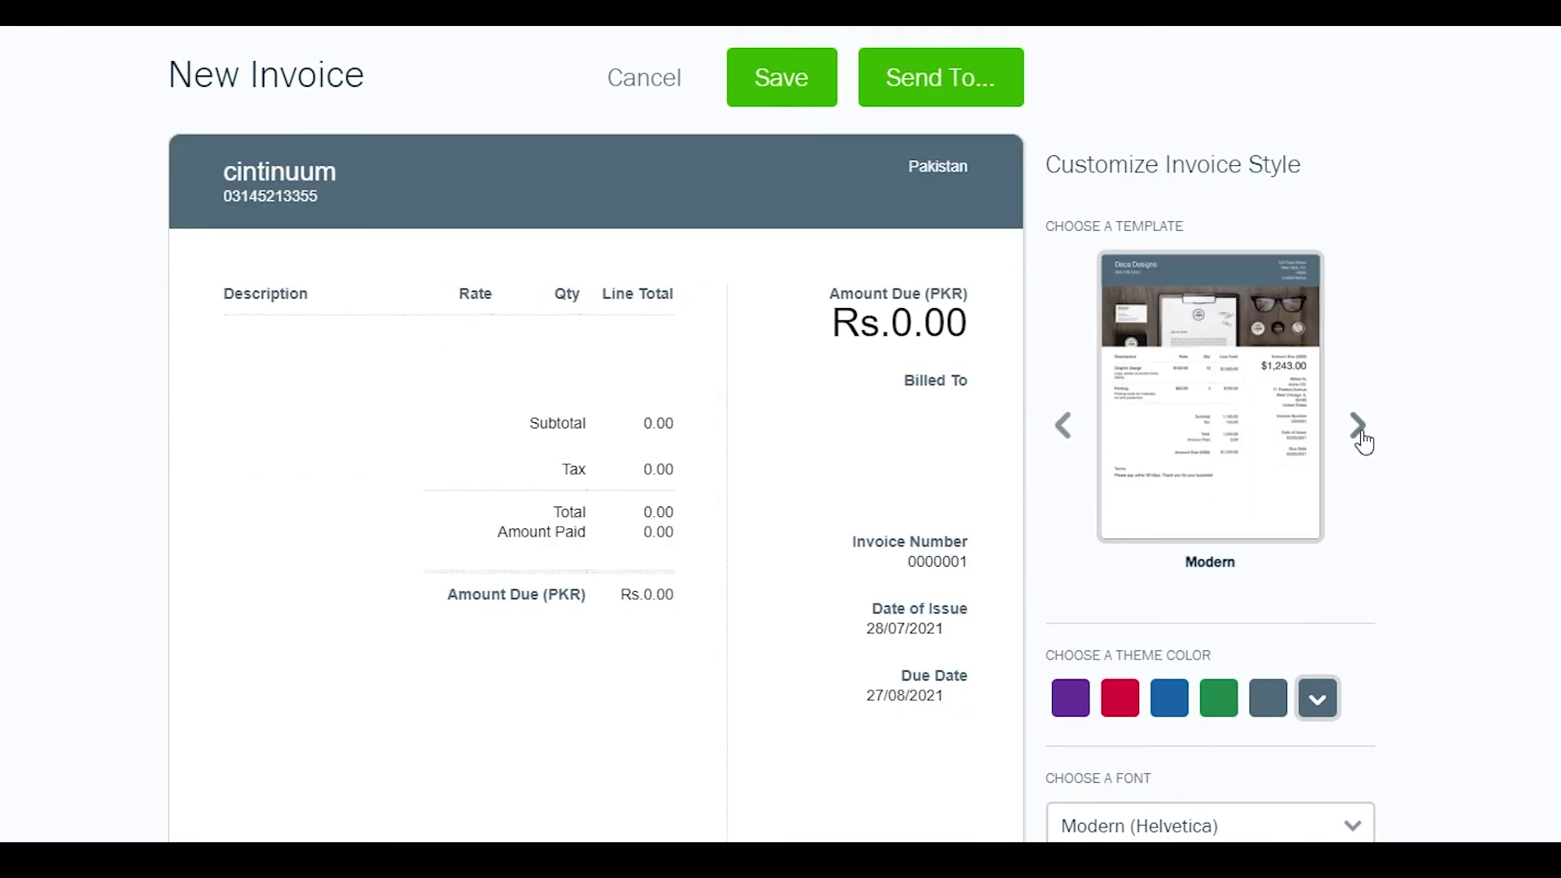
pyautogui.click(1359, 433)
pyautogui.click(1088, 452)
pyautogui.click(1087, 452)
pyautogui.click(1361, 424)
pyautogui.click(1360, 424)
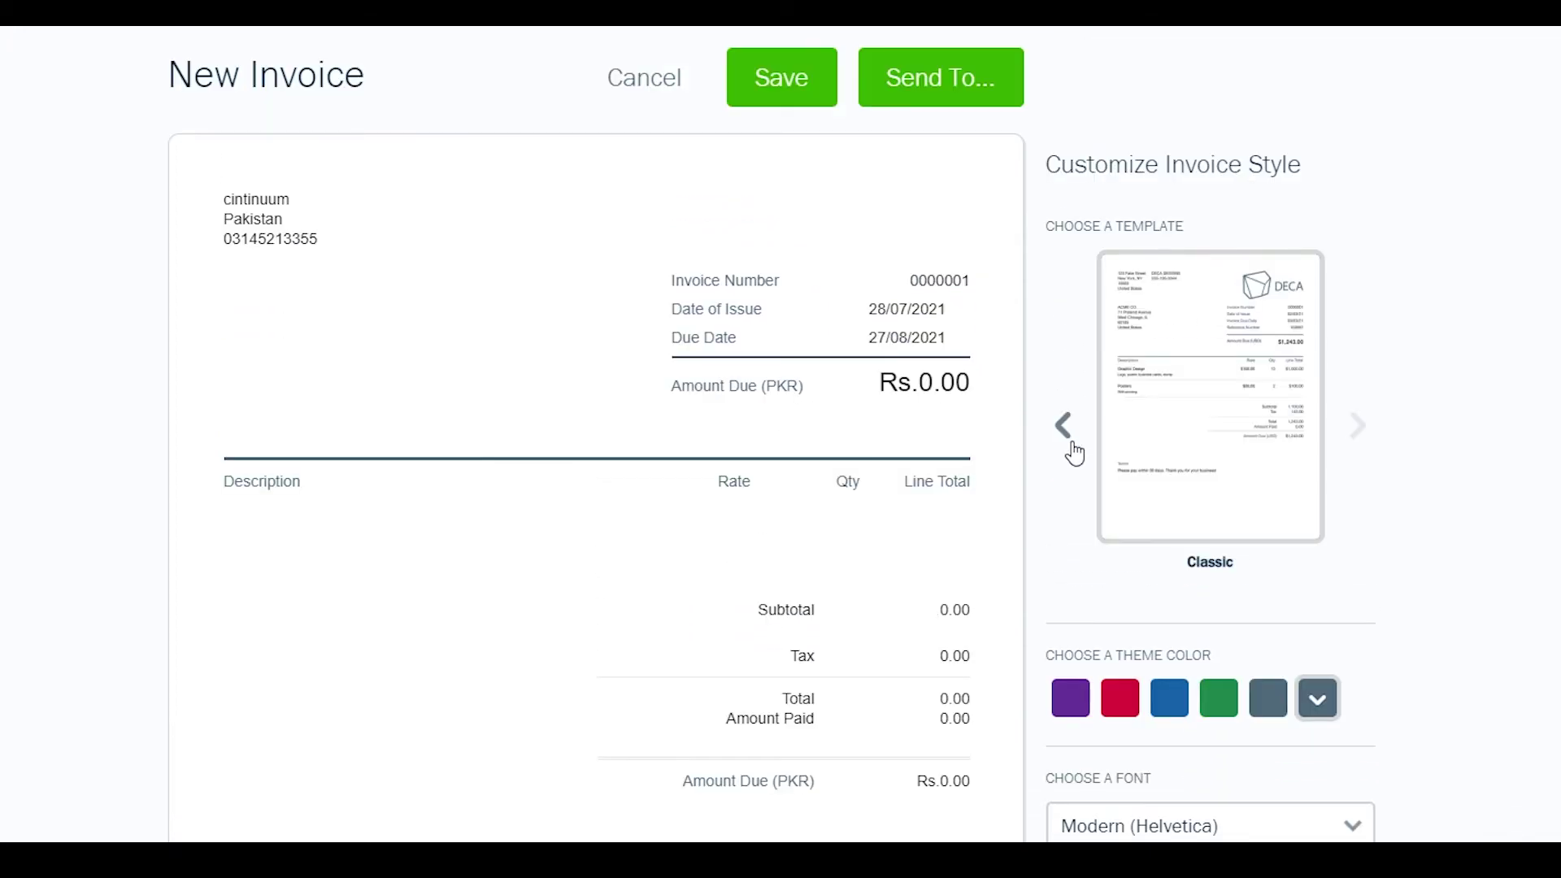
# - Set the theme colour to blue and the font to Classic (Garamond), then apply the style
pyautogui.scroll(-1, 1076, 488)
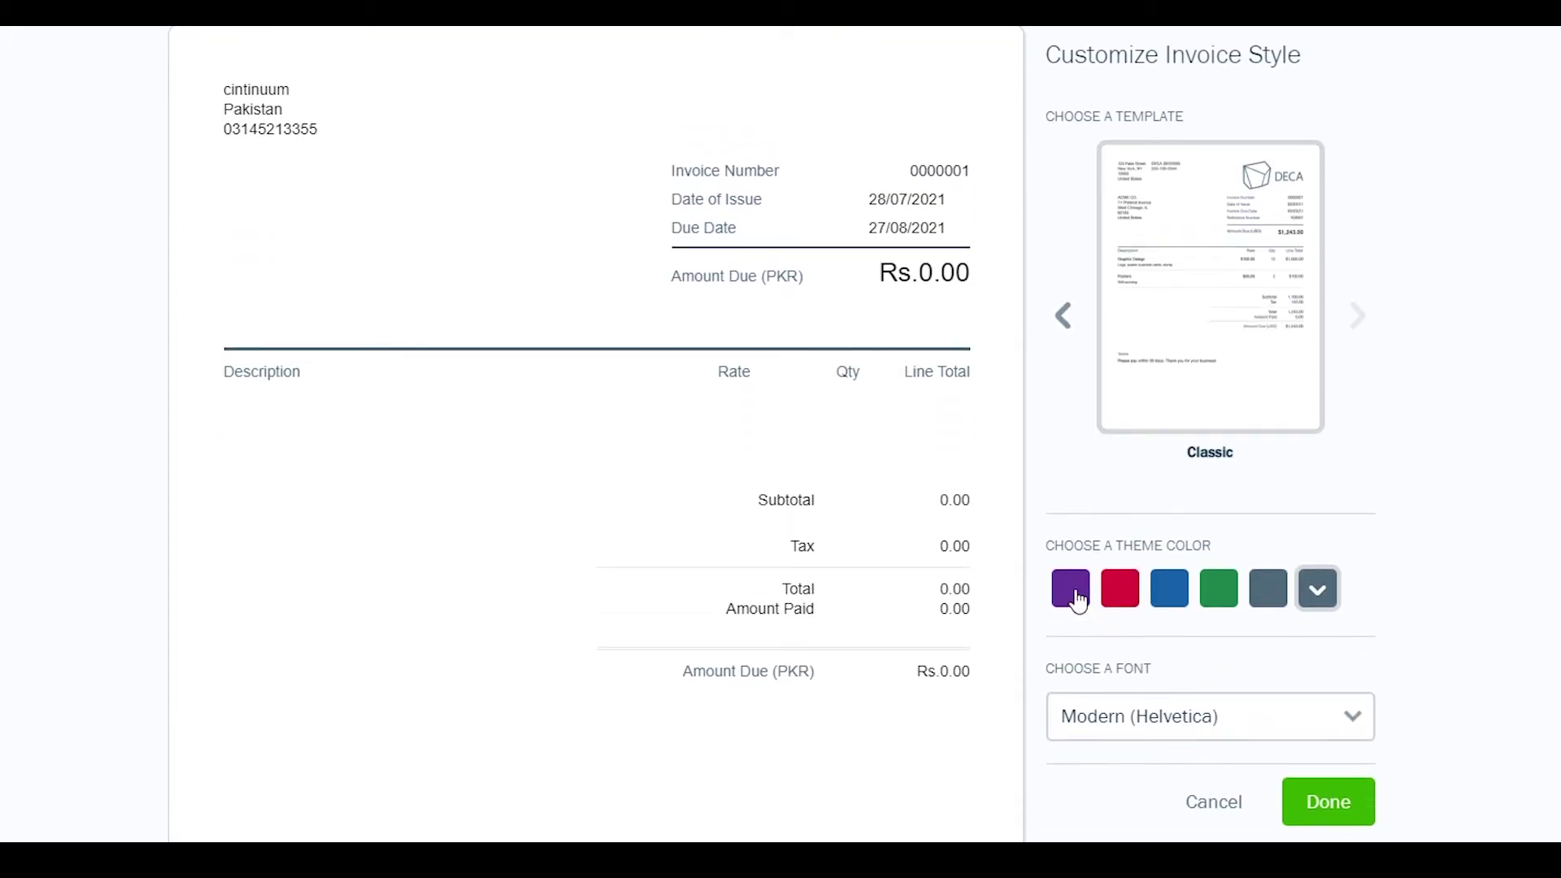
pyautogui.click(1169, 606)
pyautogui.scroll(-1, 1262, 551)
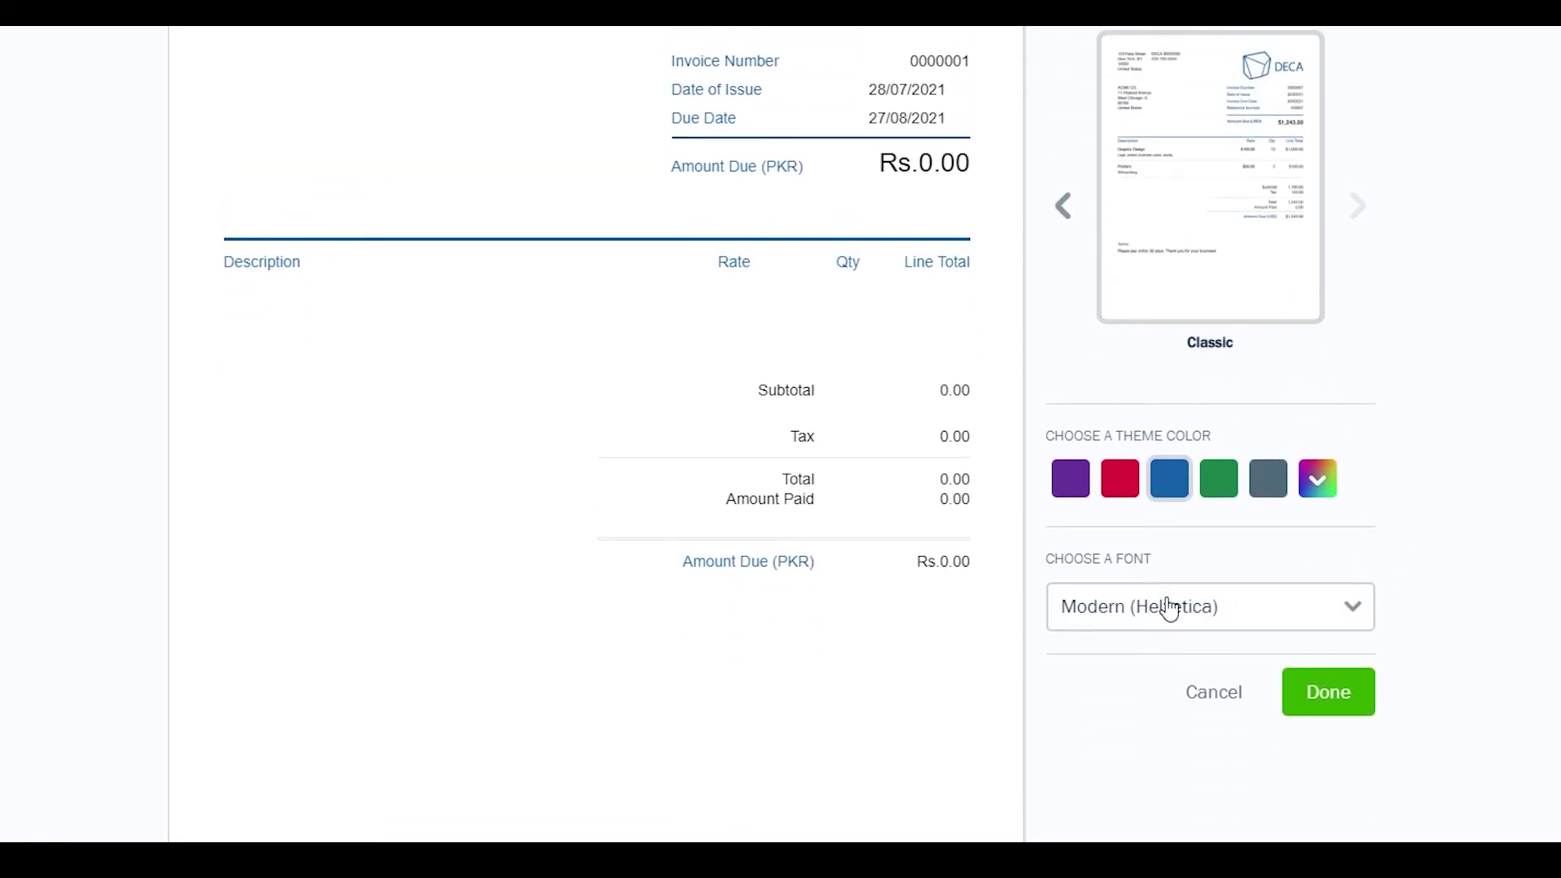
pyautogui.click(1213, 628)
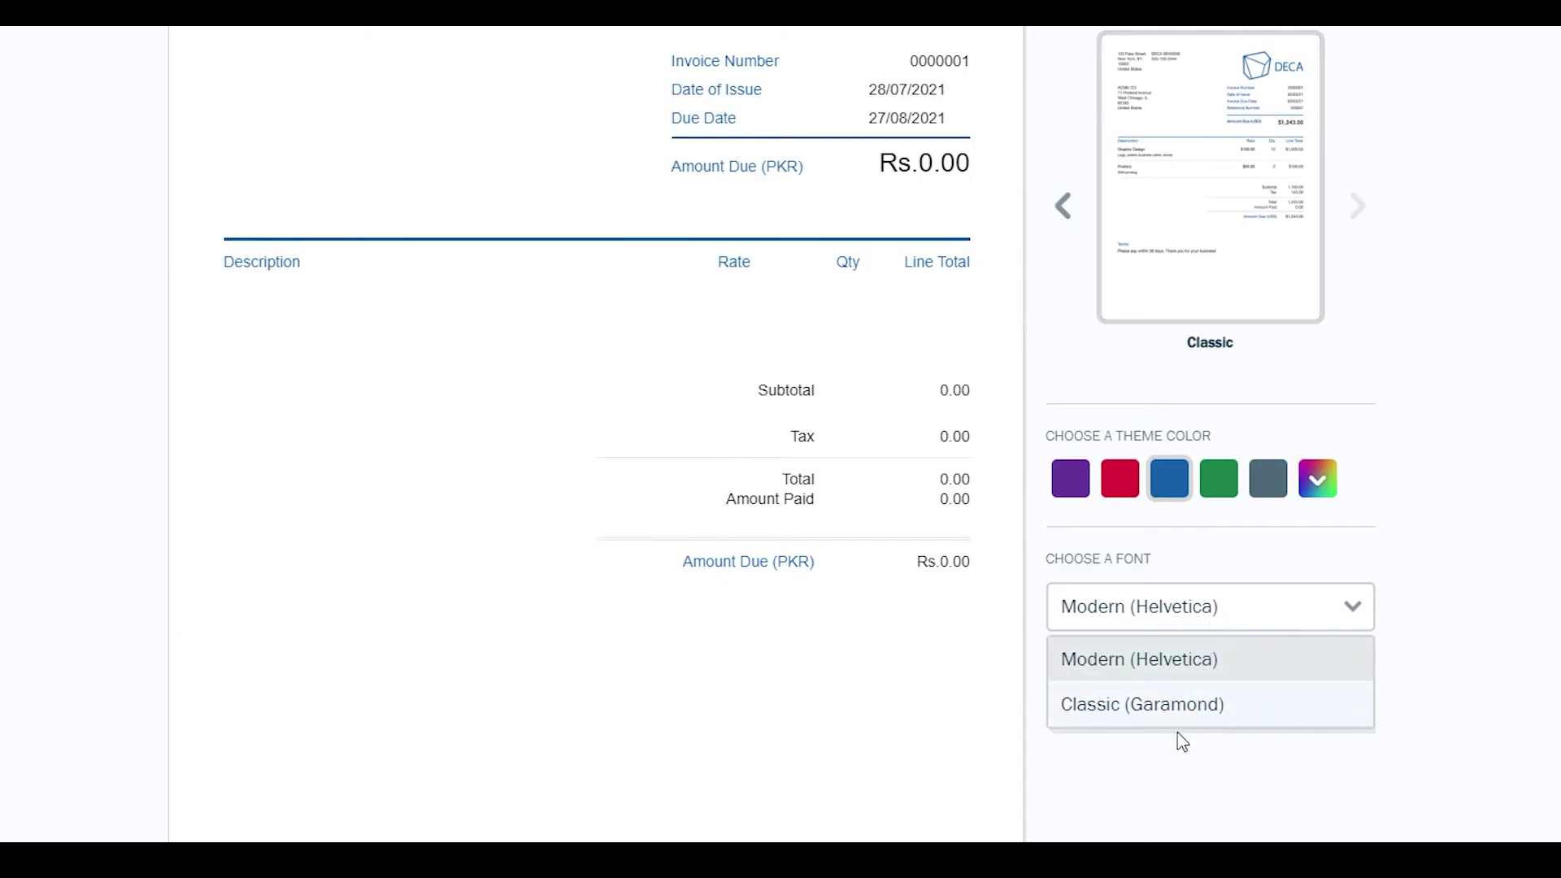
pyautogui.click(1185, 709)
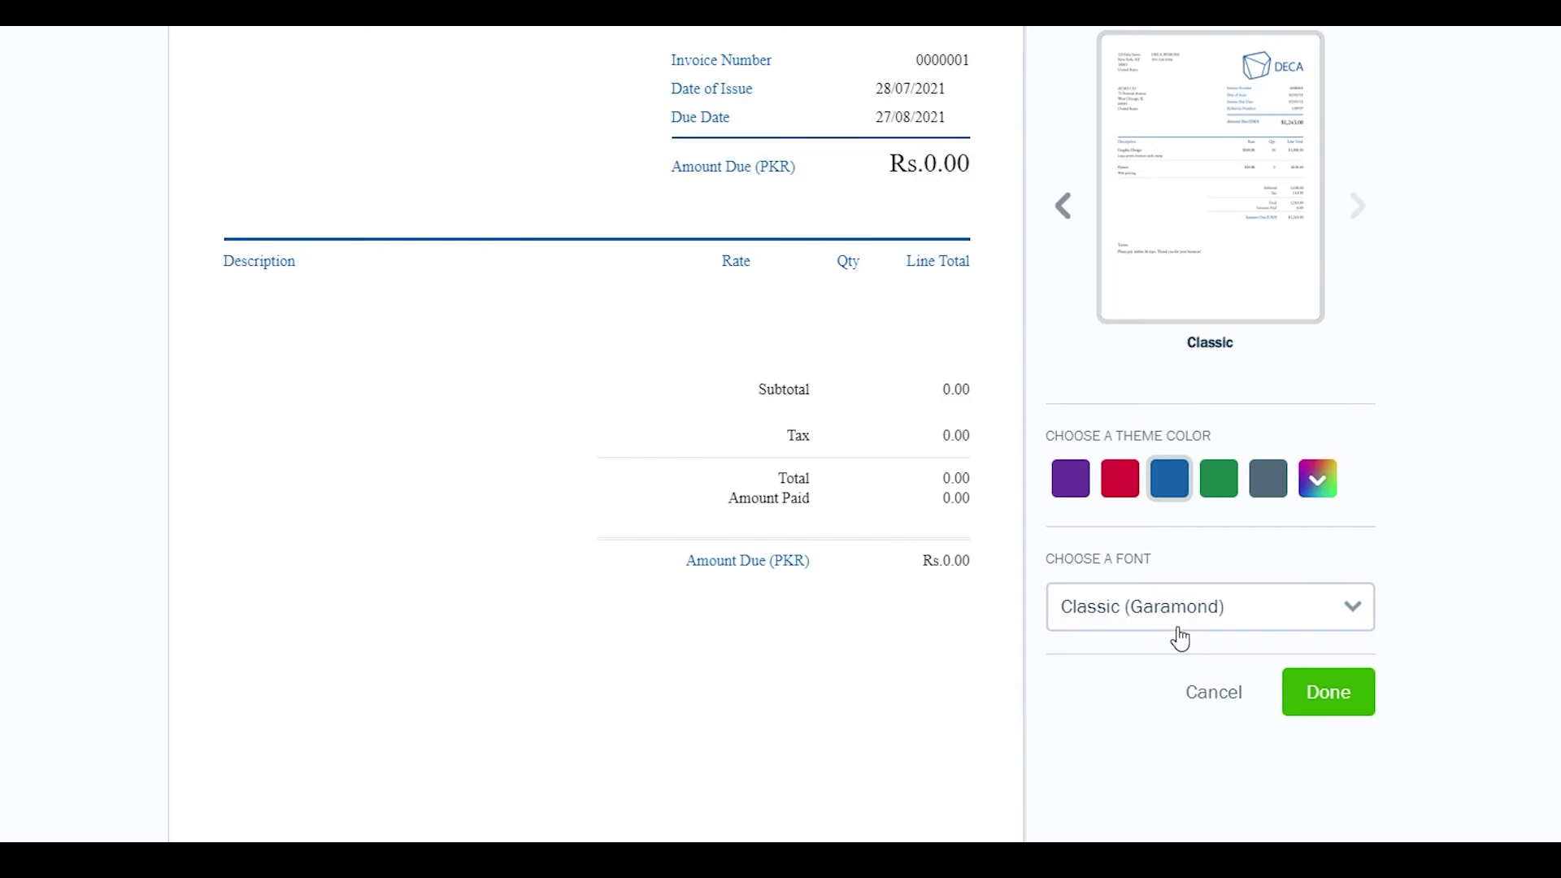
pyautogui.scroll(2, 1342, 815)
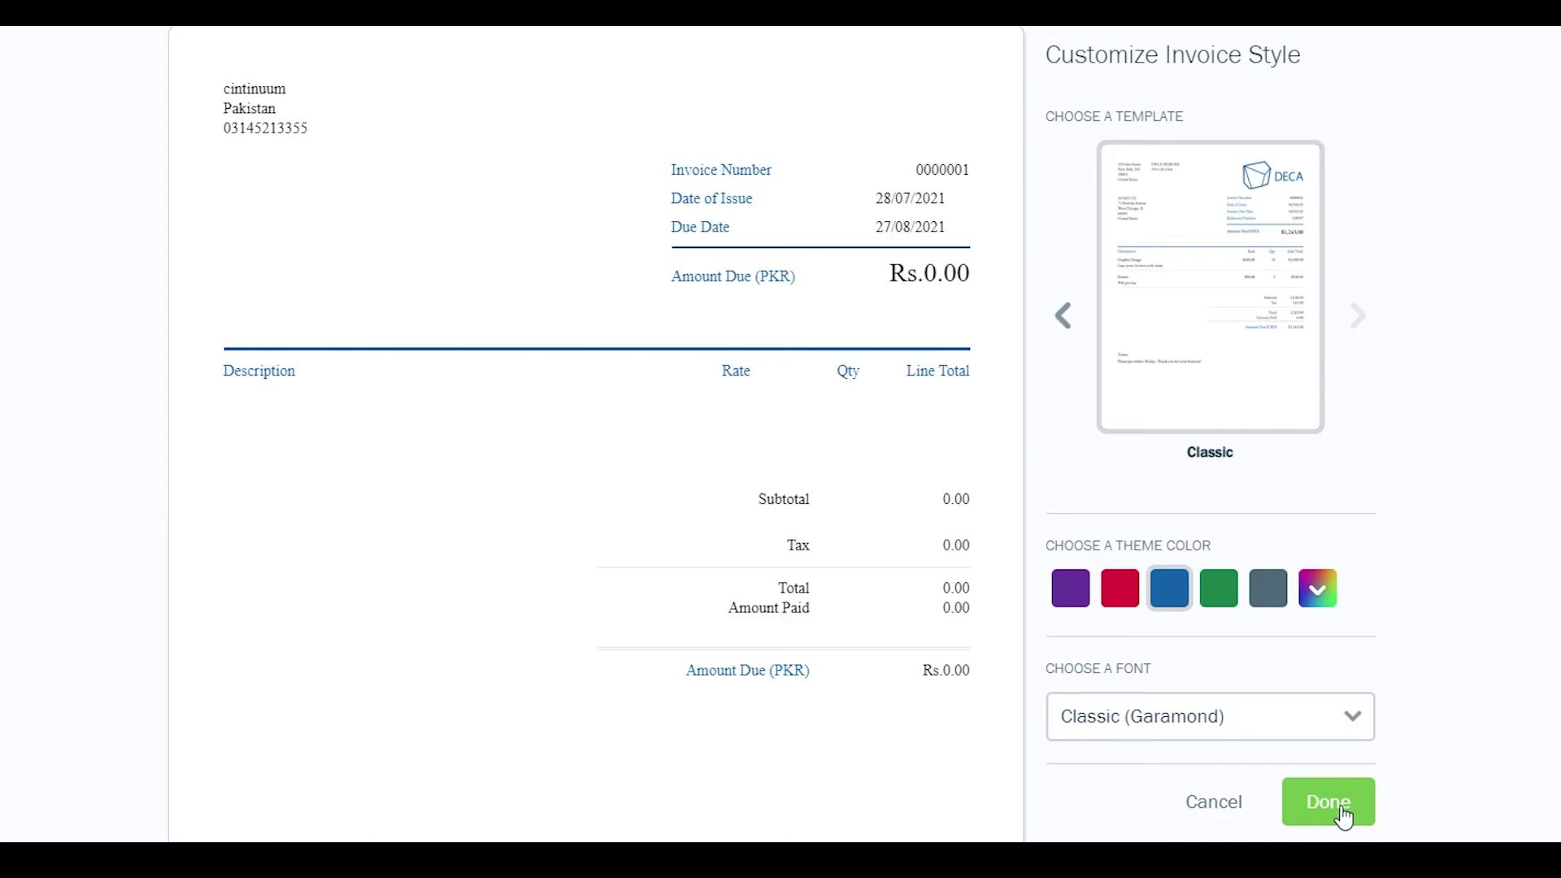
pyautogui.click(1342, 815)
pyautogui.scroll(3, 756, 682)
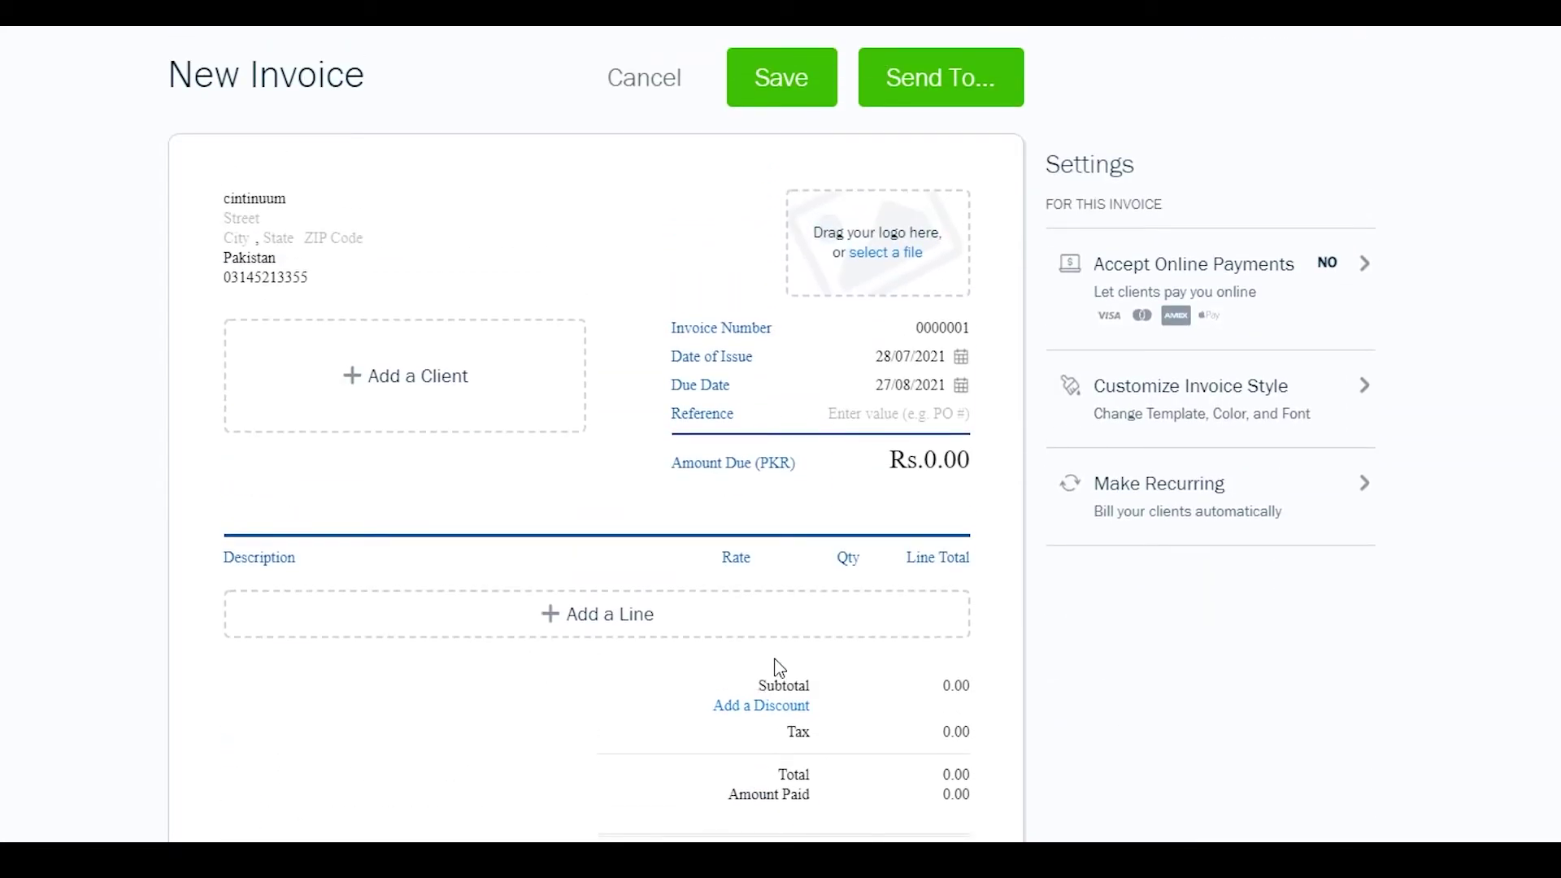
# - Bill the invoice to the saved client and set the due date to 7 days after issue (04/08/2021)
pyautogui.click(411, 365)
pyautogui.click(297, 431)
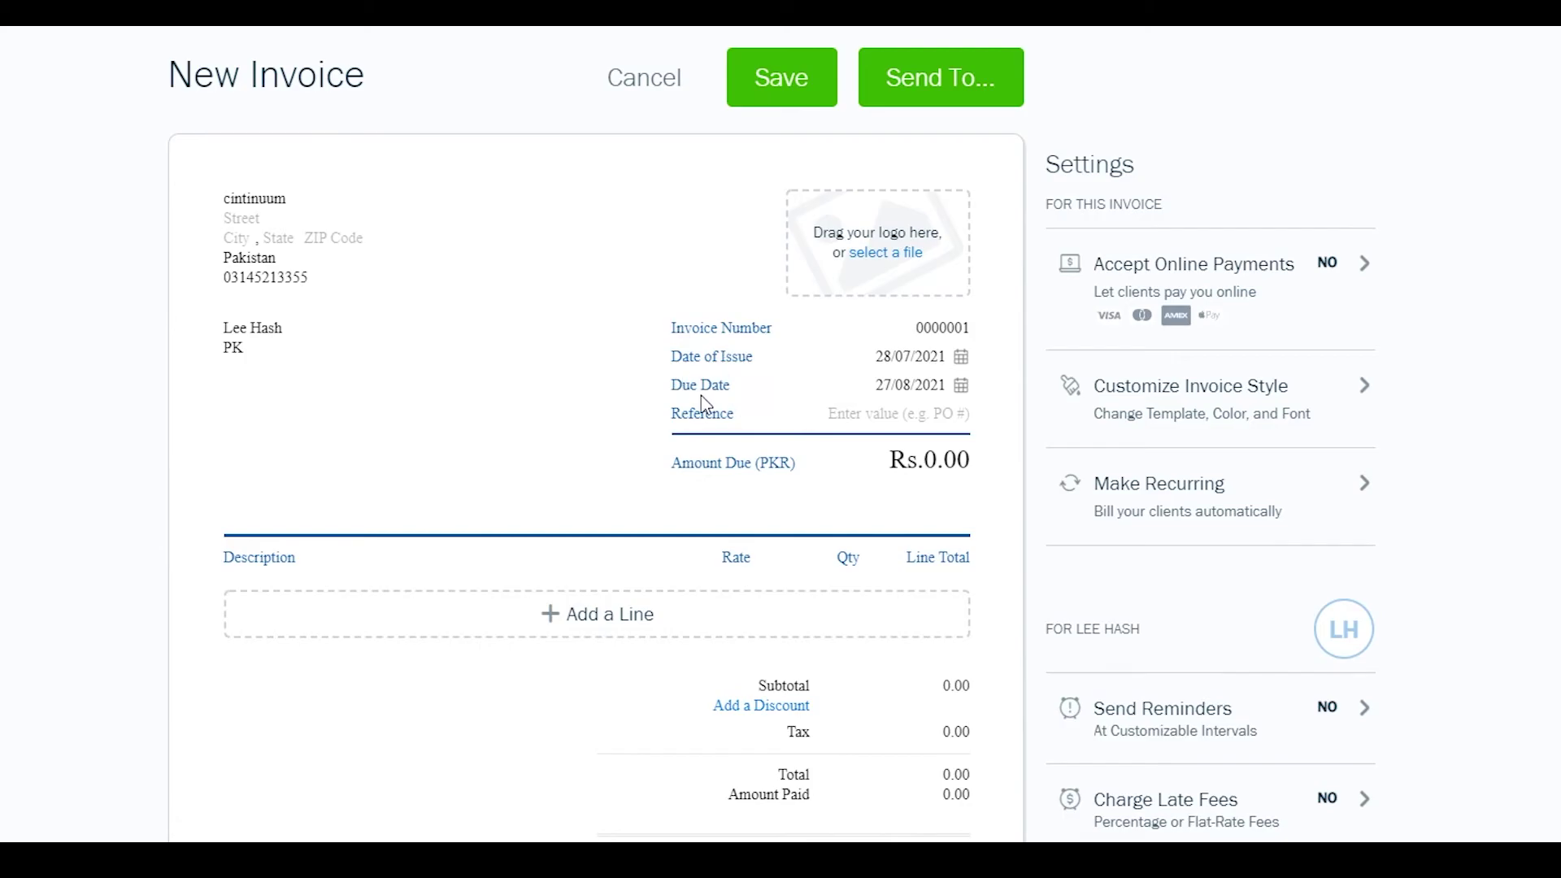
pyautogui.click(891, 381)
pyautogui.moveTo(953, 502); pyautogui.dragTo(917, 485)
pyautogui.write('7')
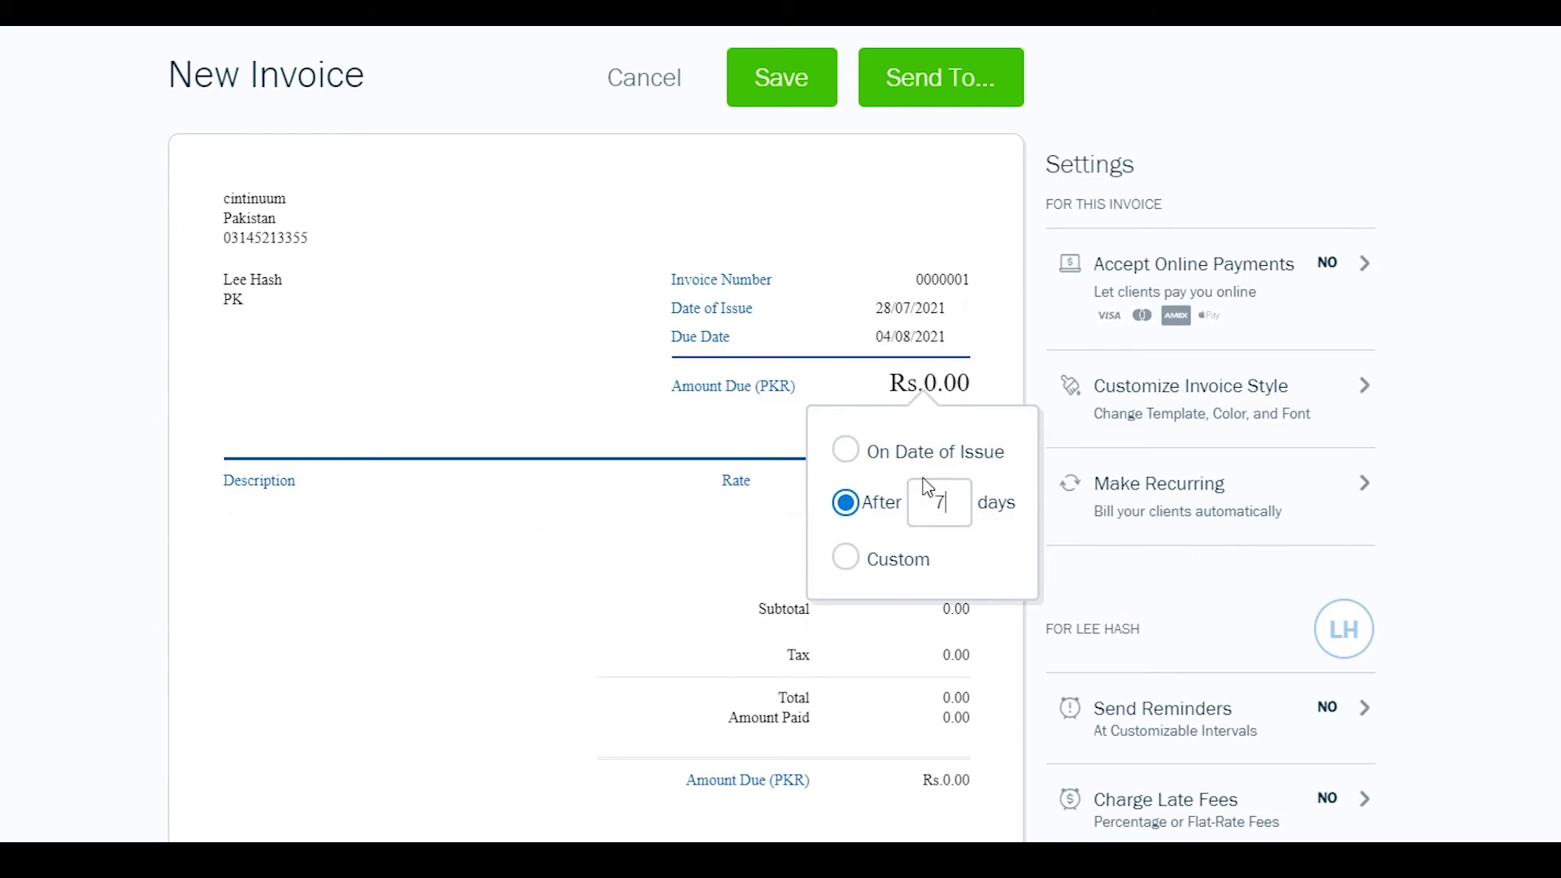
pyautogui.moveTo(727, 536); pyautogui.dragTo(730, 557)
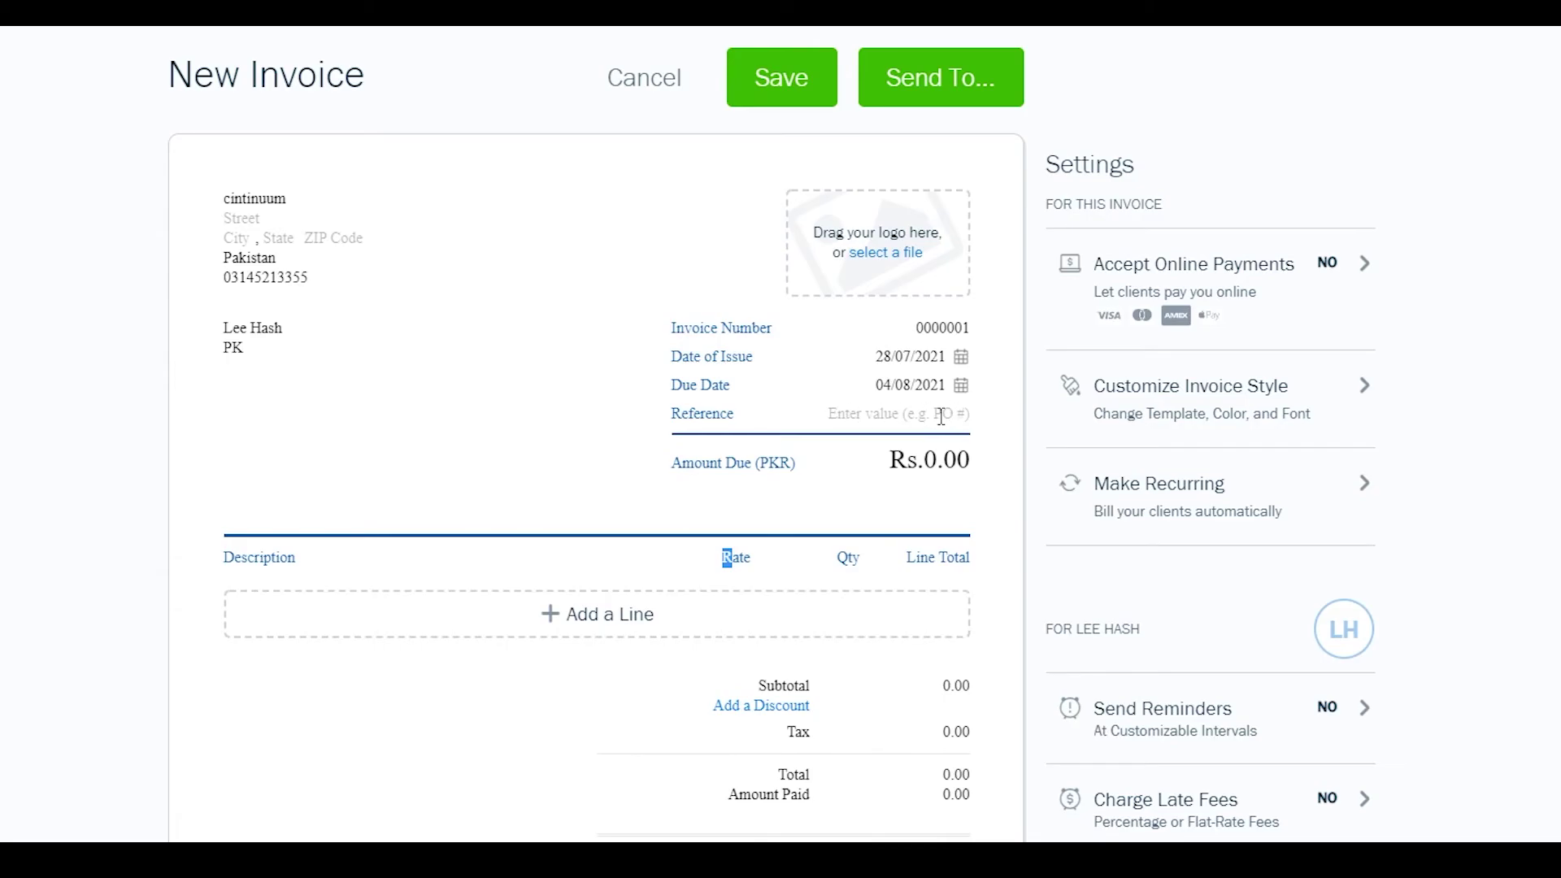
pyautogui.scroll(-1, 527, 508)
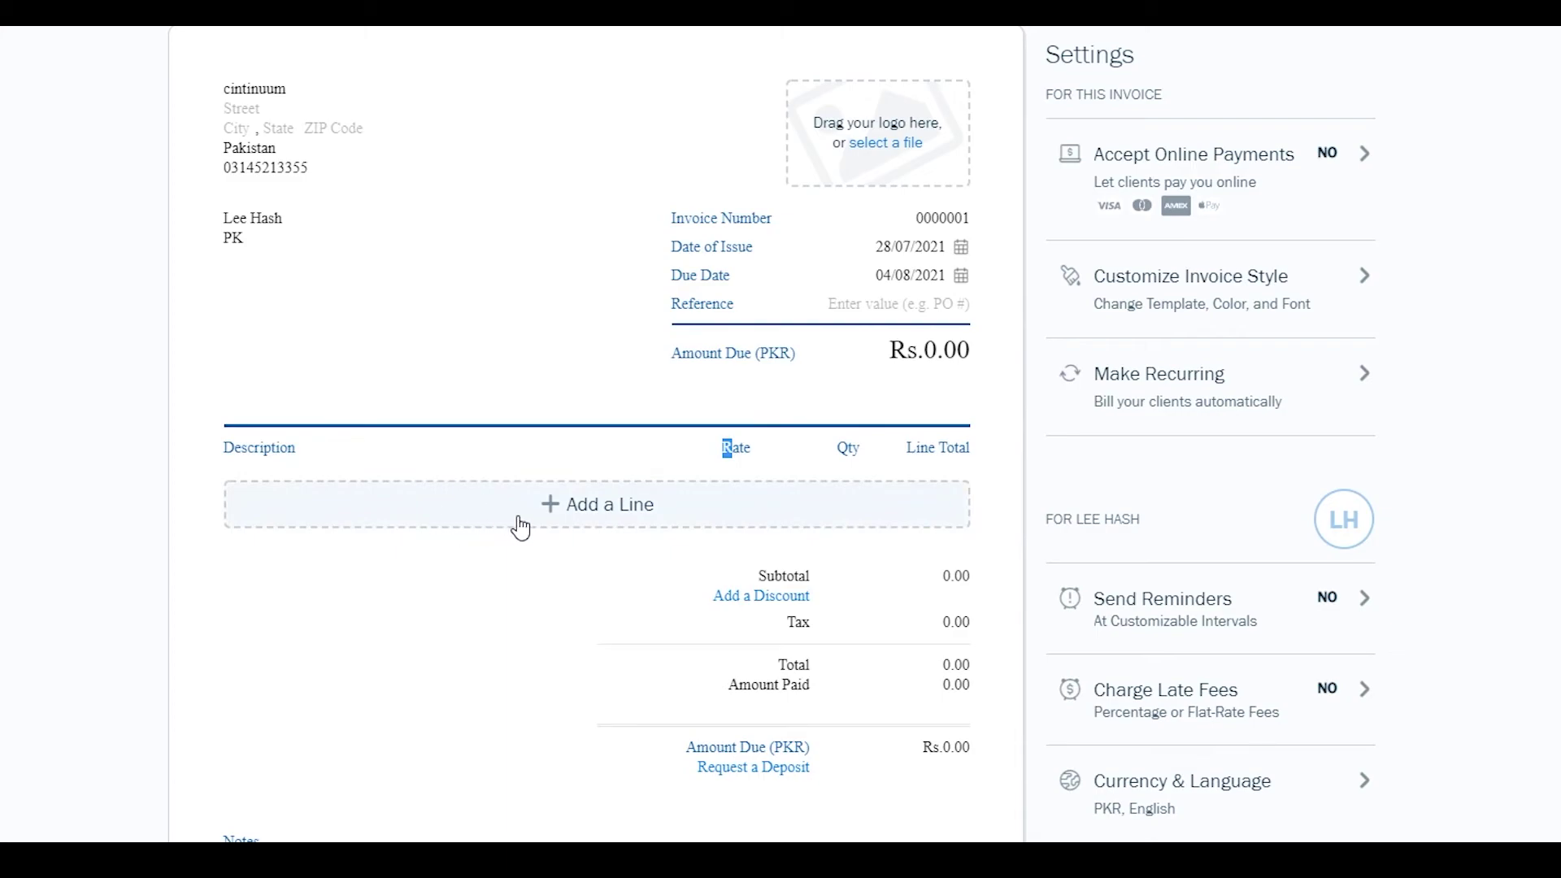
# - Add the saved 'book' line item ('its a book', qty 1, Rs.5,000.00) and review the totals
pyautogui.click(524, 515)
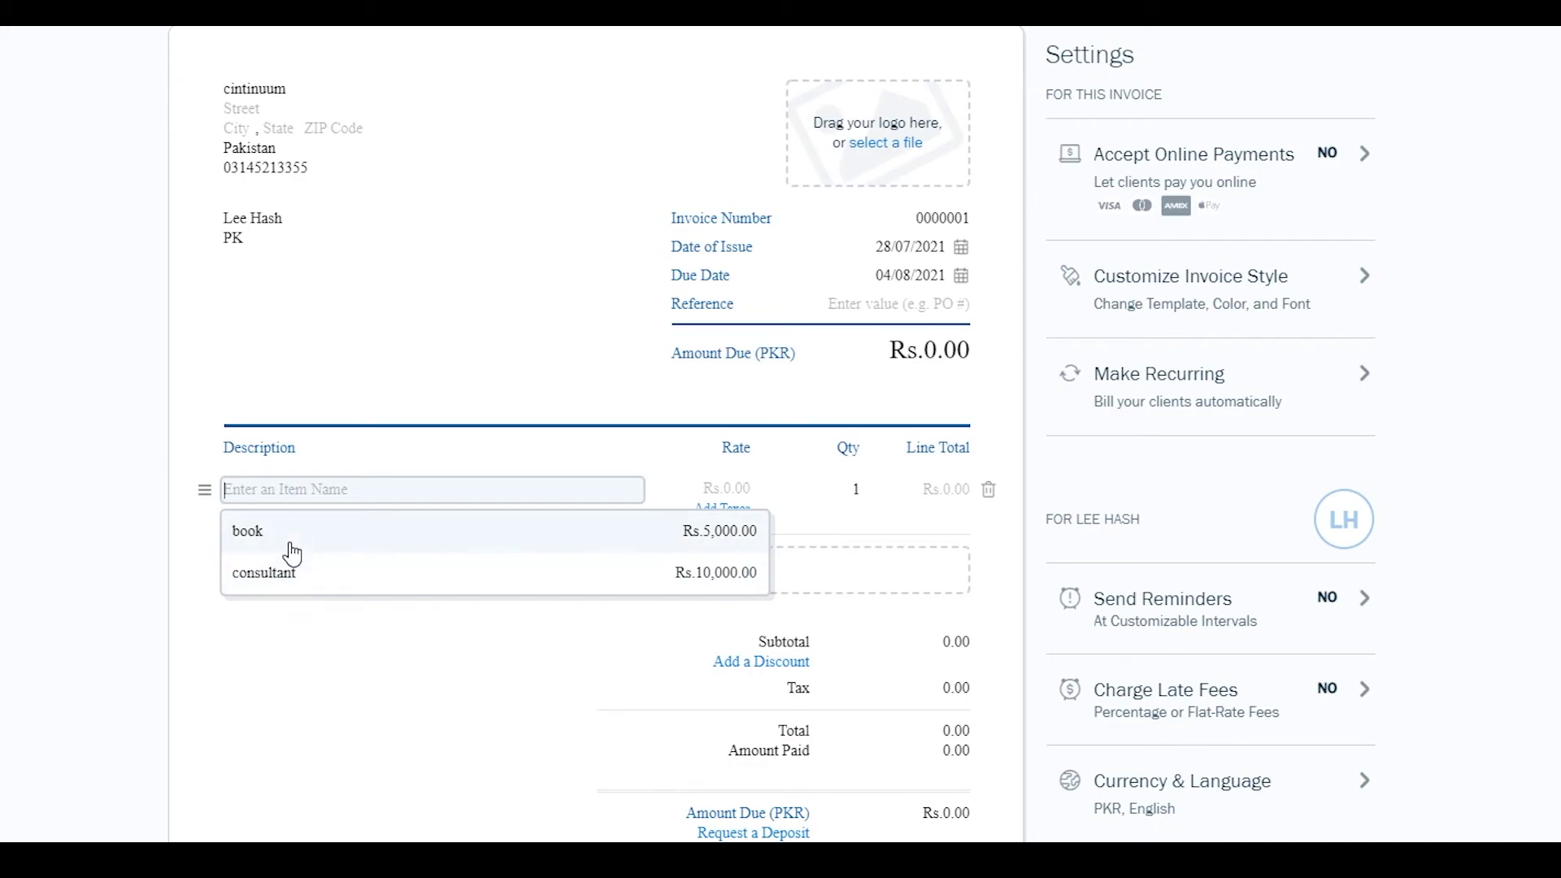
pyautogui.click(291, 543)
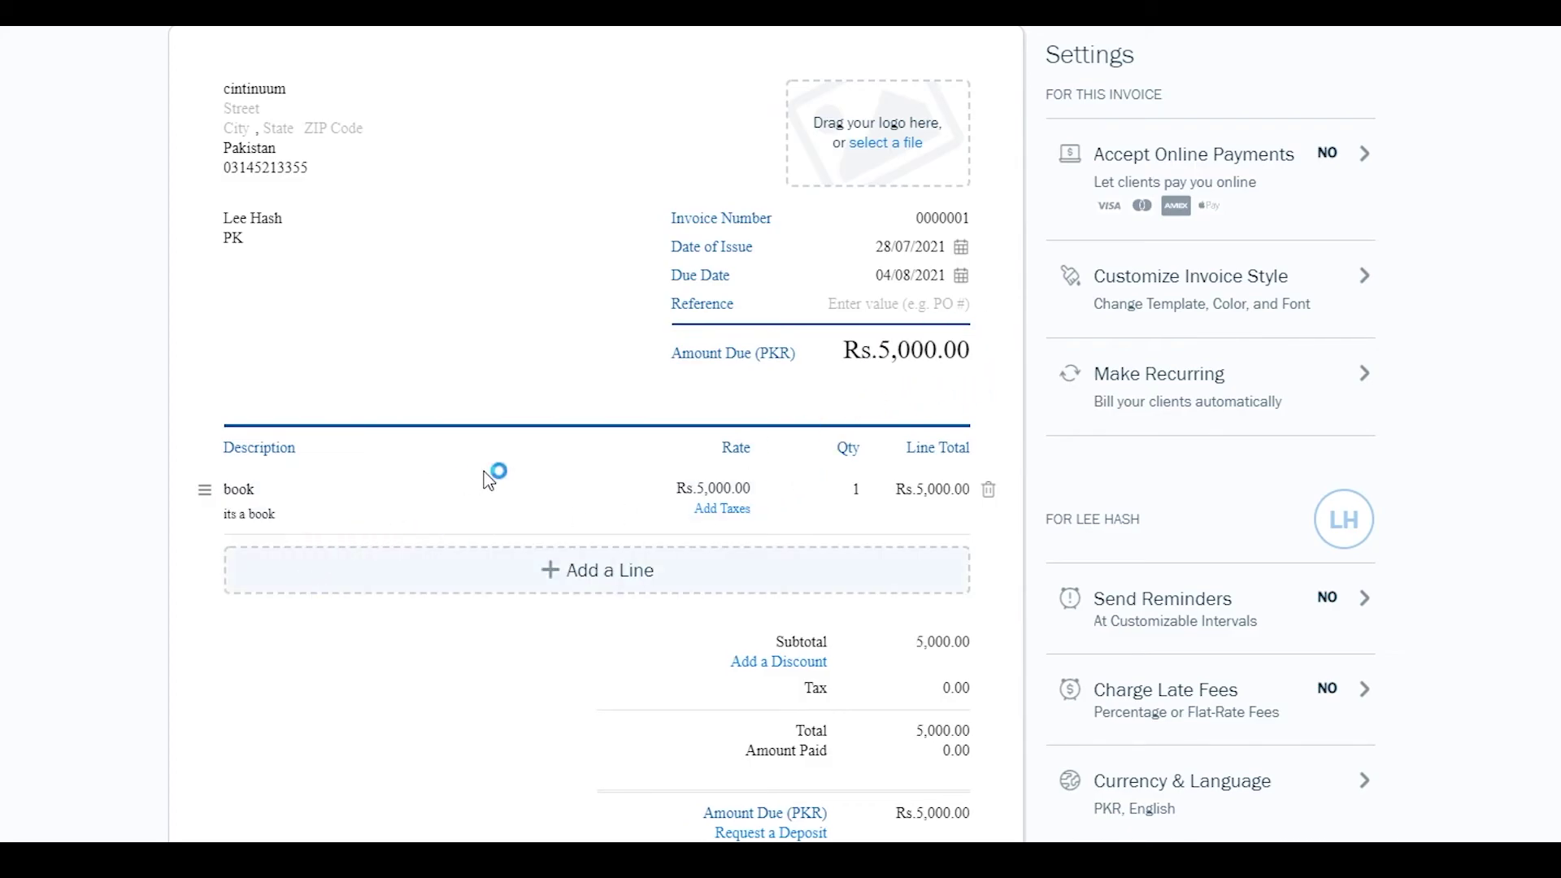
pyautogui.scroll(-3, 960, 343)
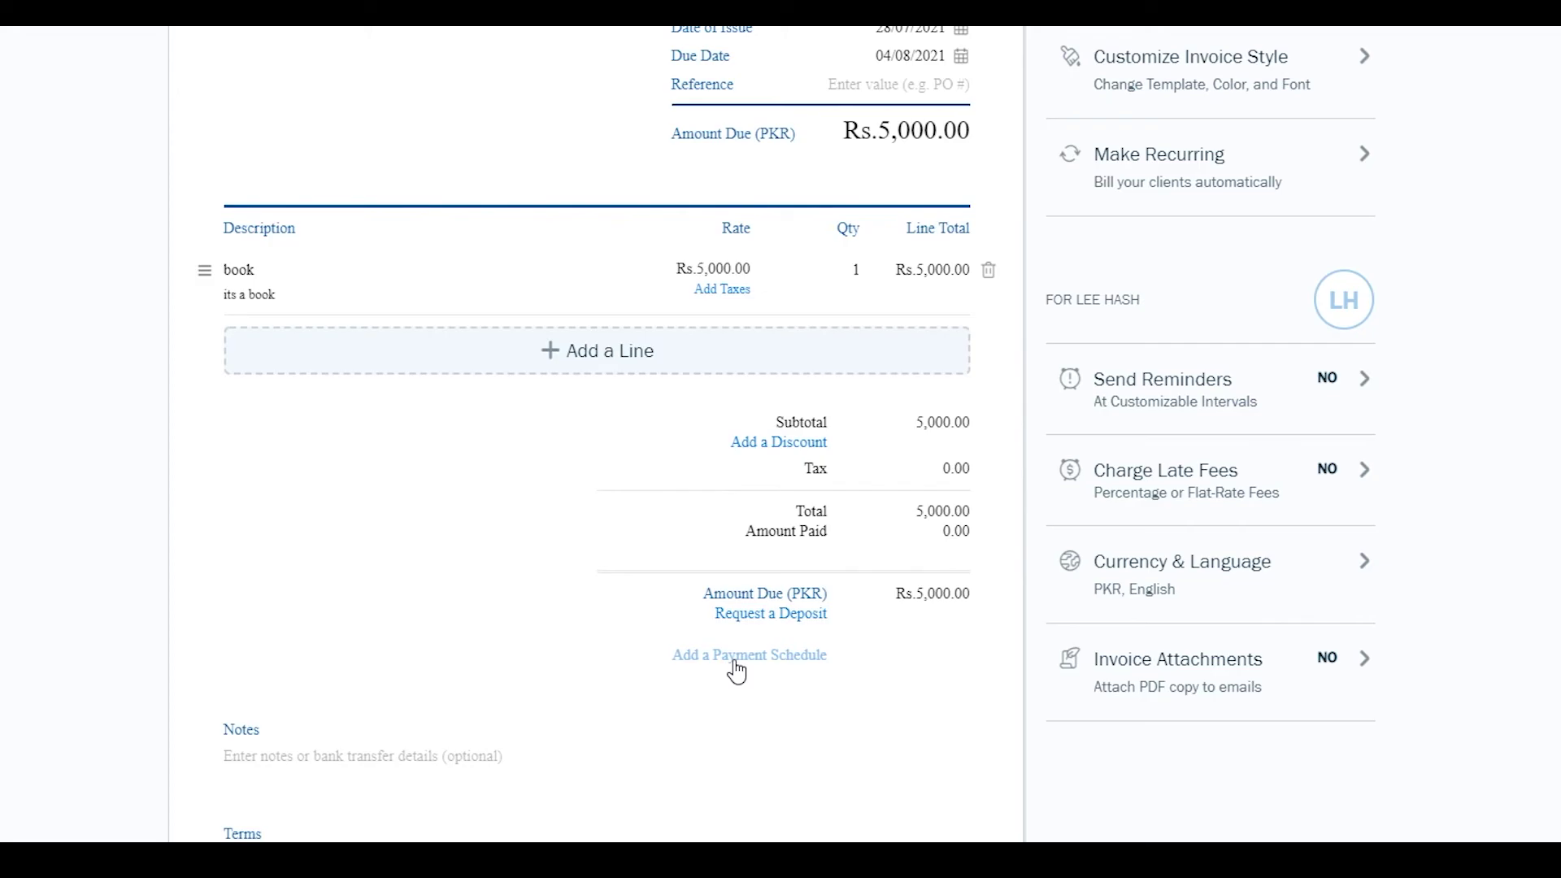
pyautogui.scroll(-1, 585, 651)
pyautogui.scroll(1, 303, 752)
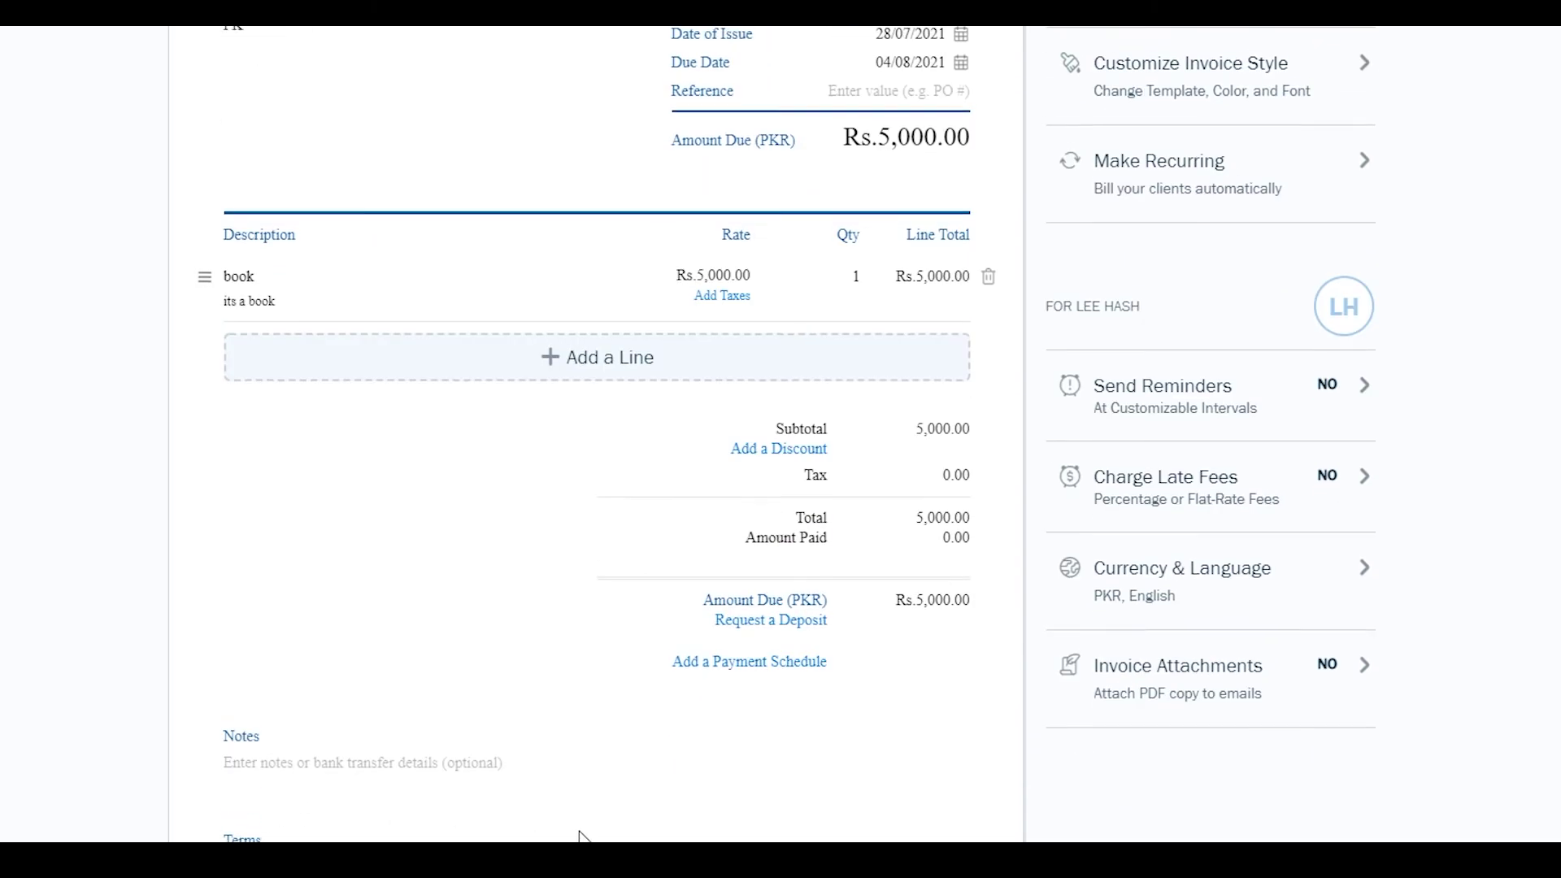
pyautogui.scroll(4, 309, 727)
pyautogui.scroll(-5, 309, 727)
pyautogui.scroll(5, 309, 728)
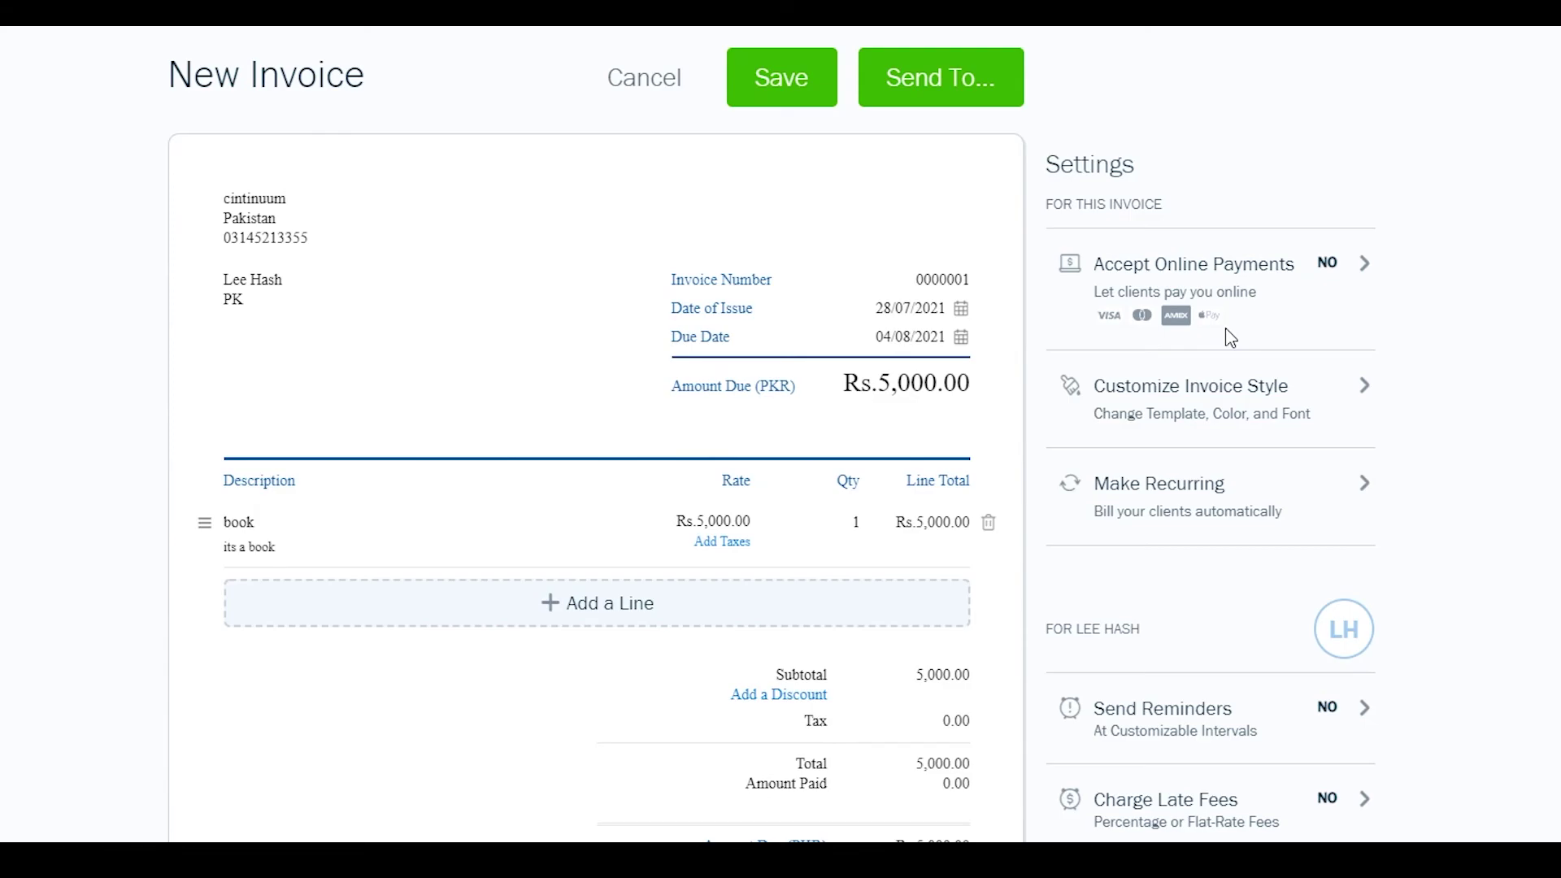
# - Check the Accept Online Payments settings, then save invoice #0000001 as a draft
pyautogui.click(1223, 268)
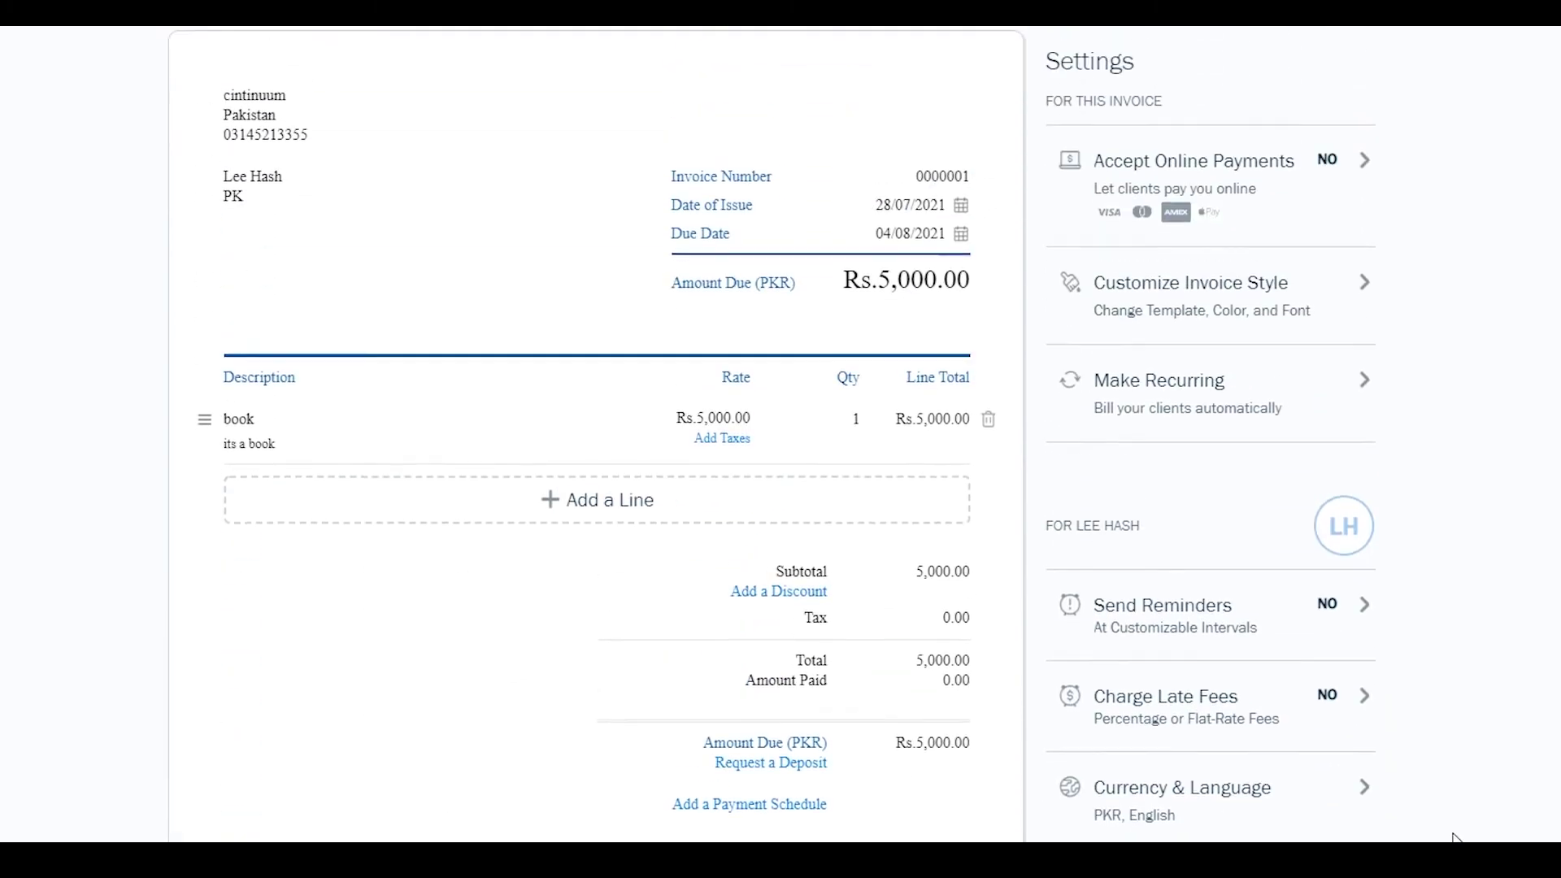
pyautogui.scroll(2, 1273, 517)
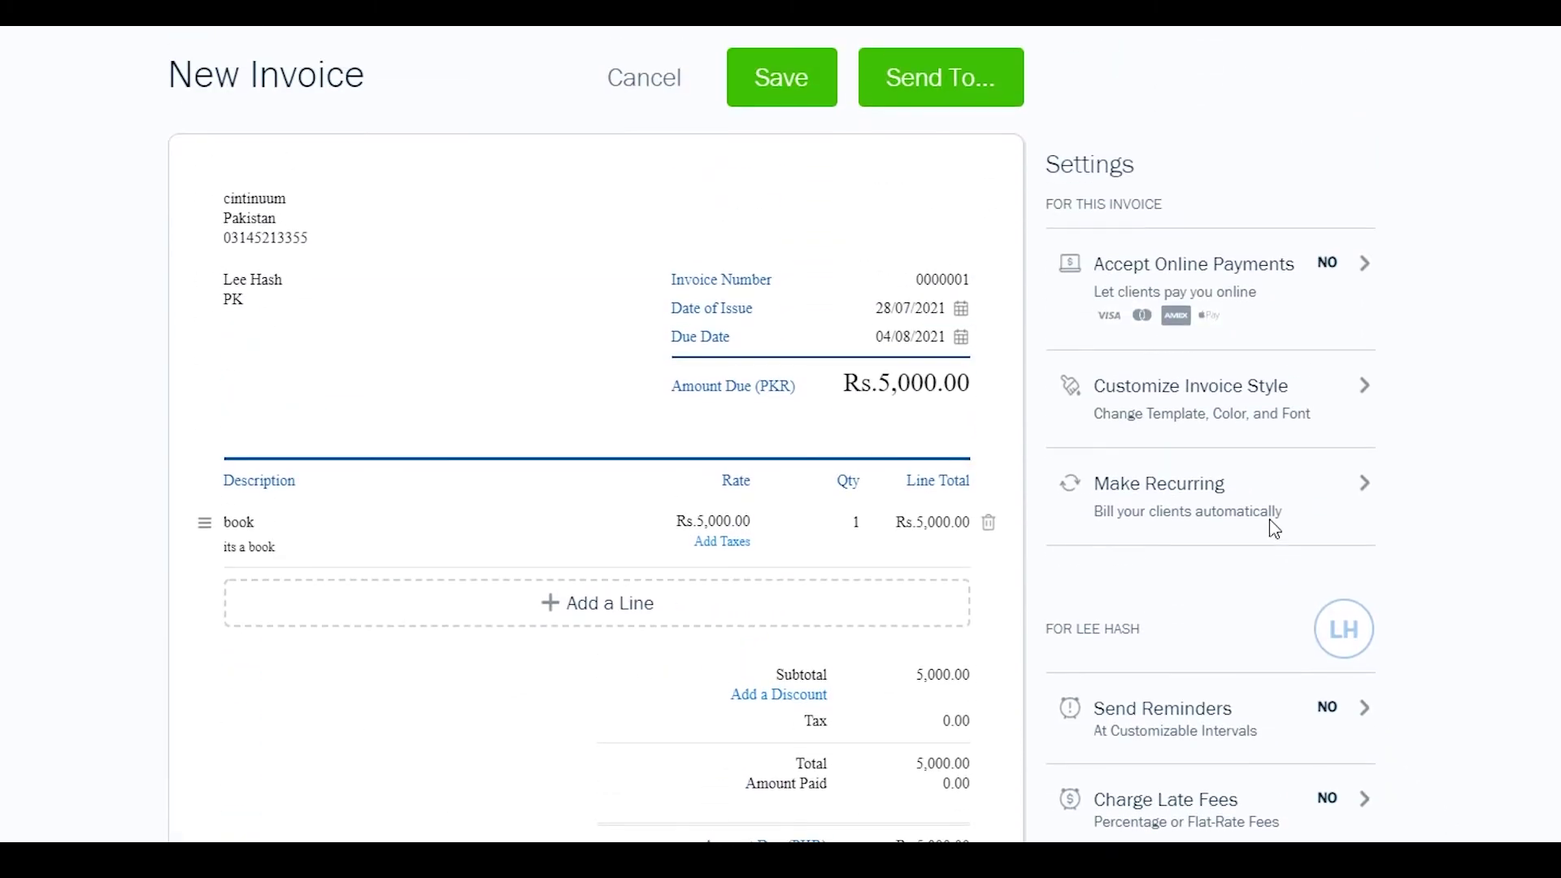
pyautogui.click(783, 85)
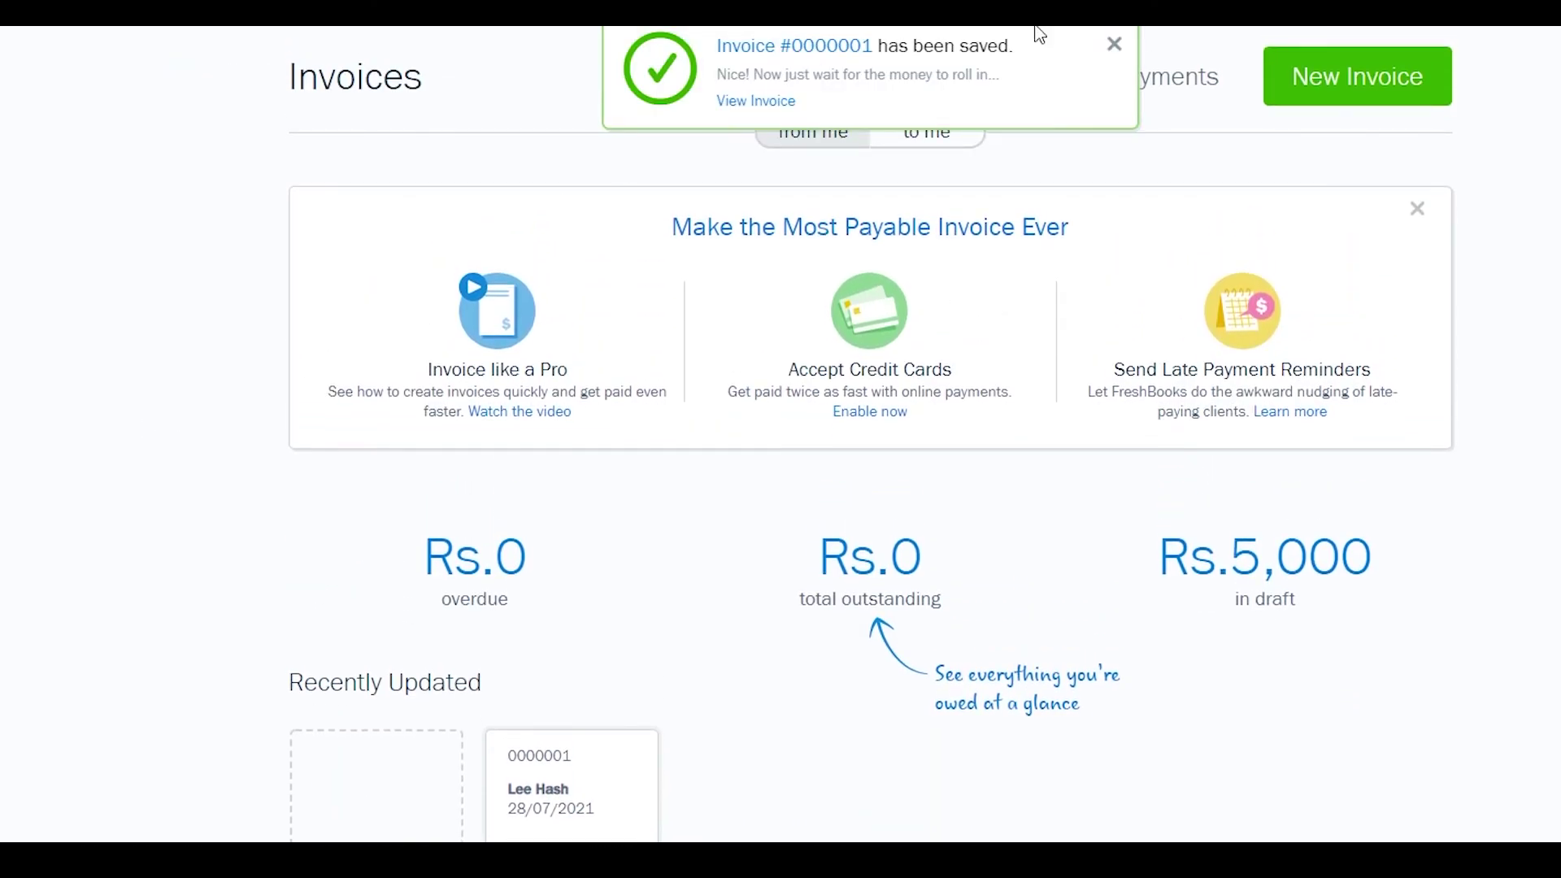